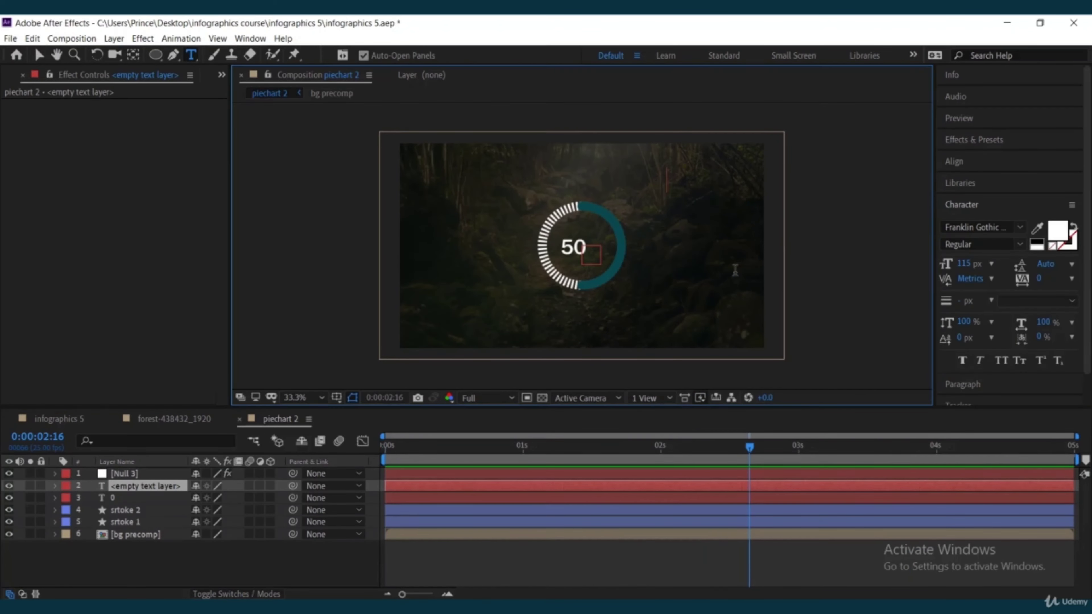
Add a "%" text layer beside the number counter in the pie chart's centre.
type("%")
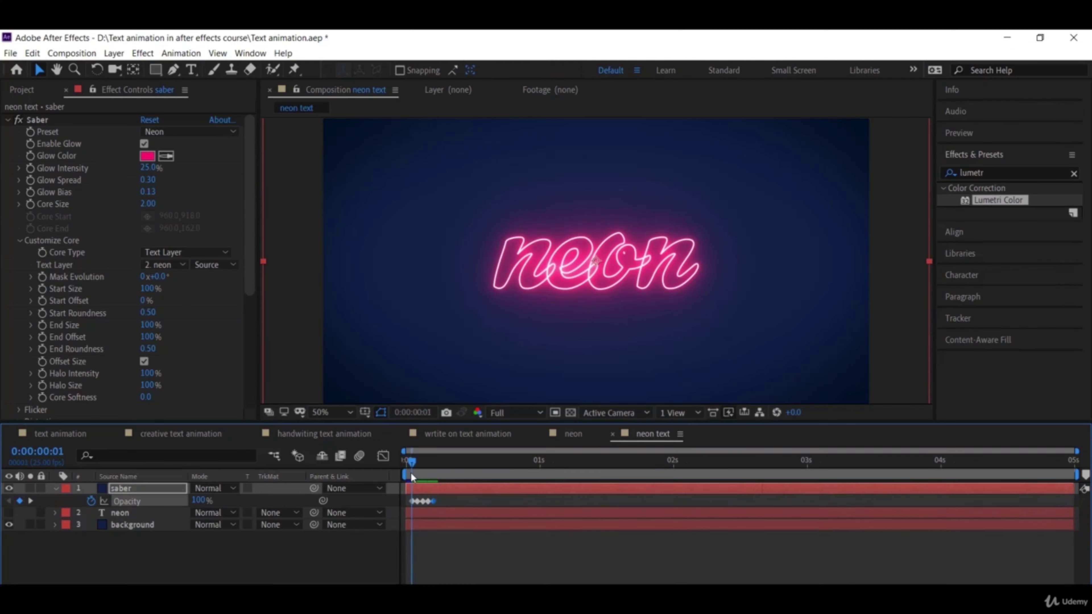
left_click_drag(410, 462, 481, 466)
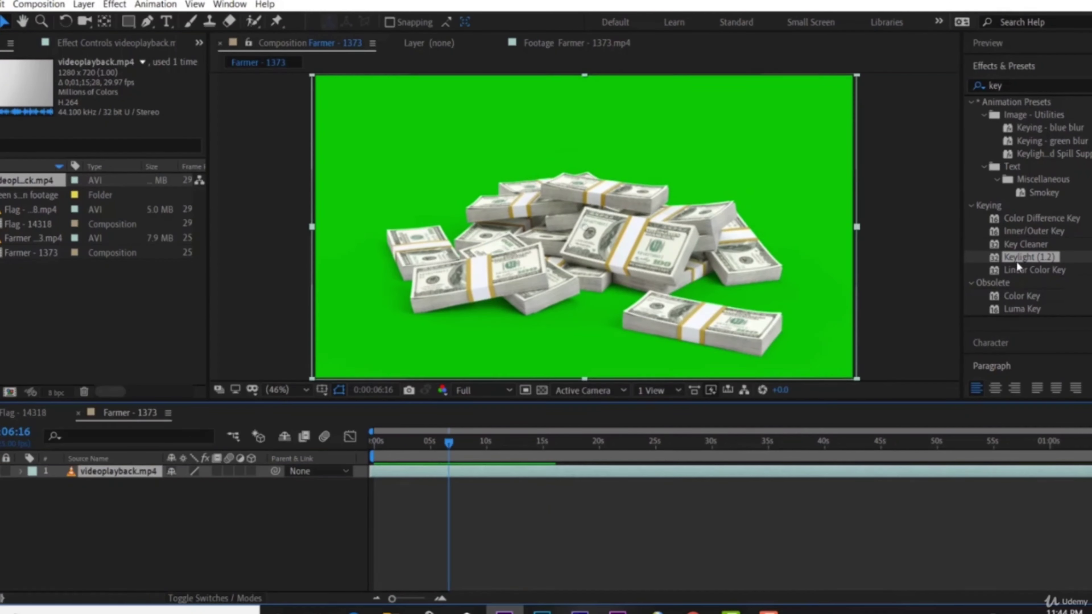
left_click_drag(1017, 261, 602, 224)
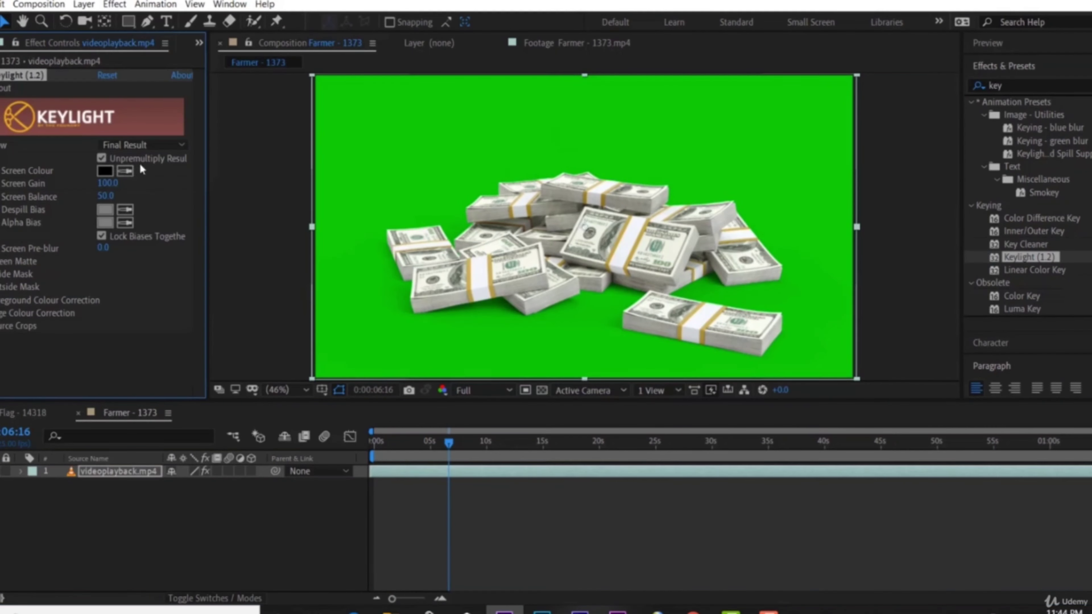
Sample the green backdrop of the money footage as Keylight's Screen Colour and switch on the transparency grid.
left_click(125, 171)
left_click(620, 146)
left_click(541, 390)
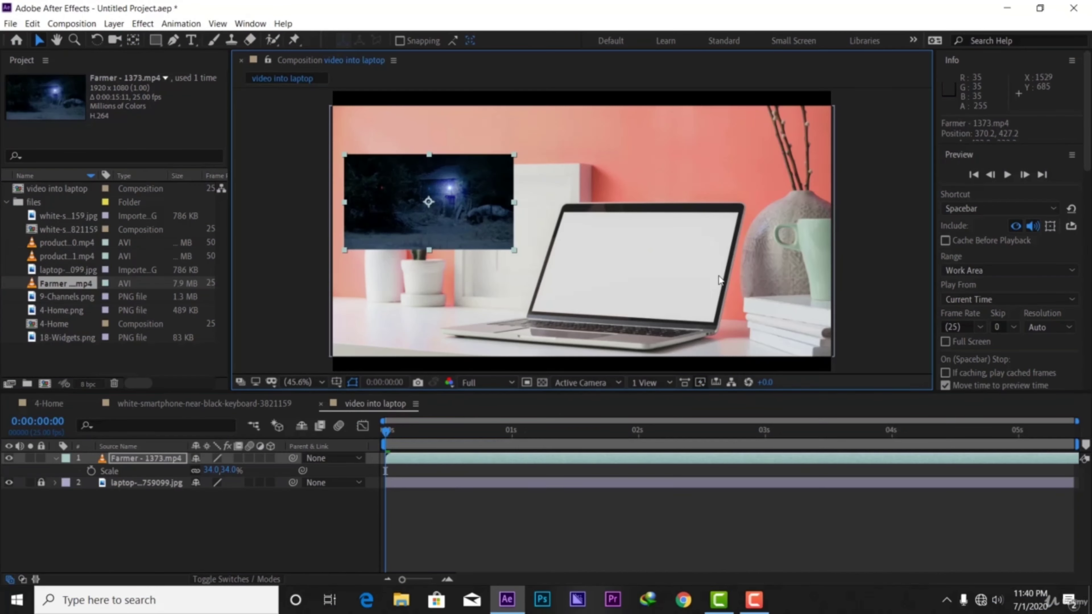
Place horizontal guides along the laptop screen in the "video into laptop" composition.
left_click_drag(612, 320, 613, 316)
scroll(543, 247, "up", 1)
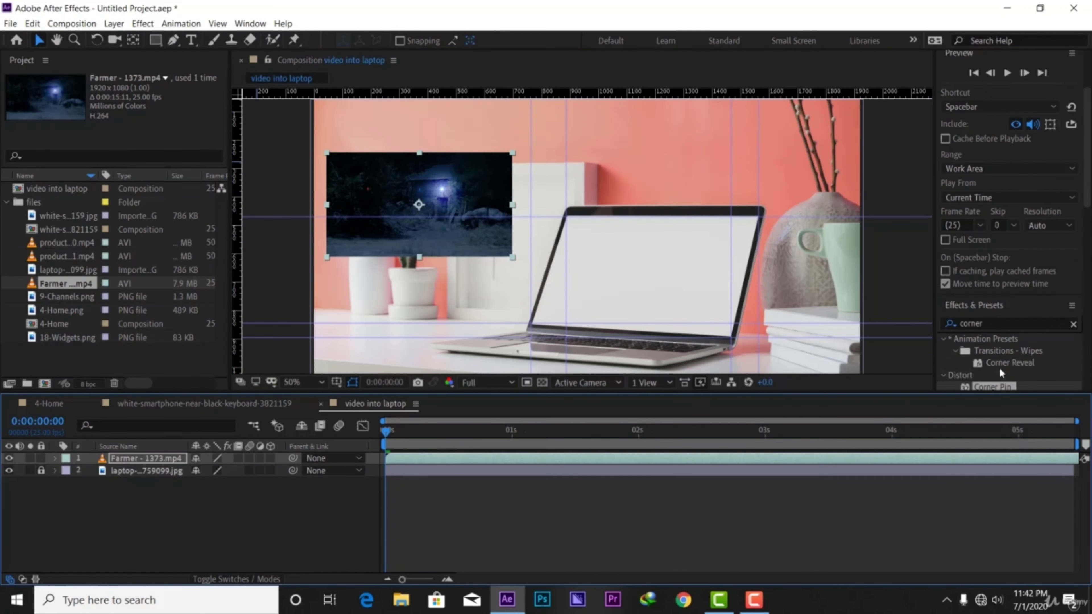
left_click_drag(992, 386, 370, 231)
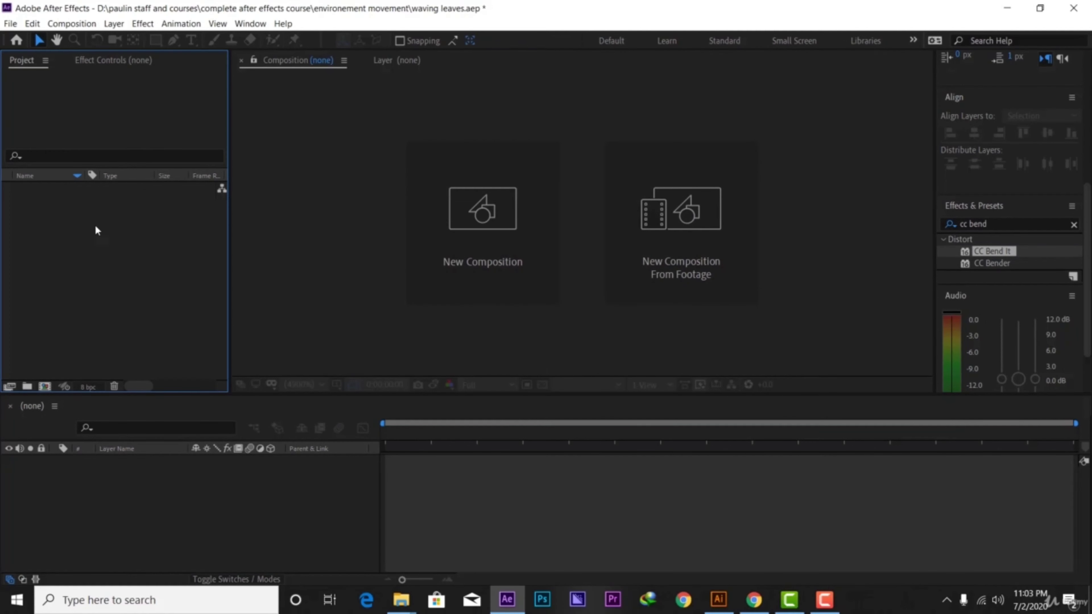
Import leaves.ai as a composition with footage dimensions set to Layer Size.
right_click(43, 218)
mouse_move(73, 280)
left_click(224, 281)
left_click(215, 180)
left_click(413, 451)
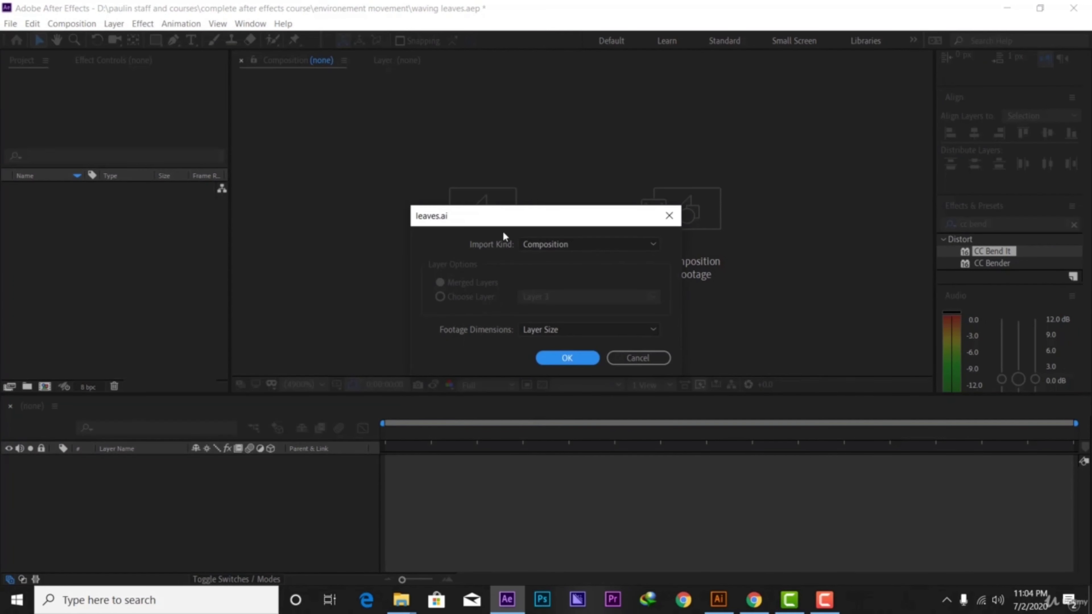
left_click(565, 358)
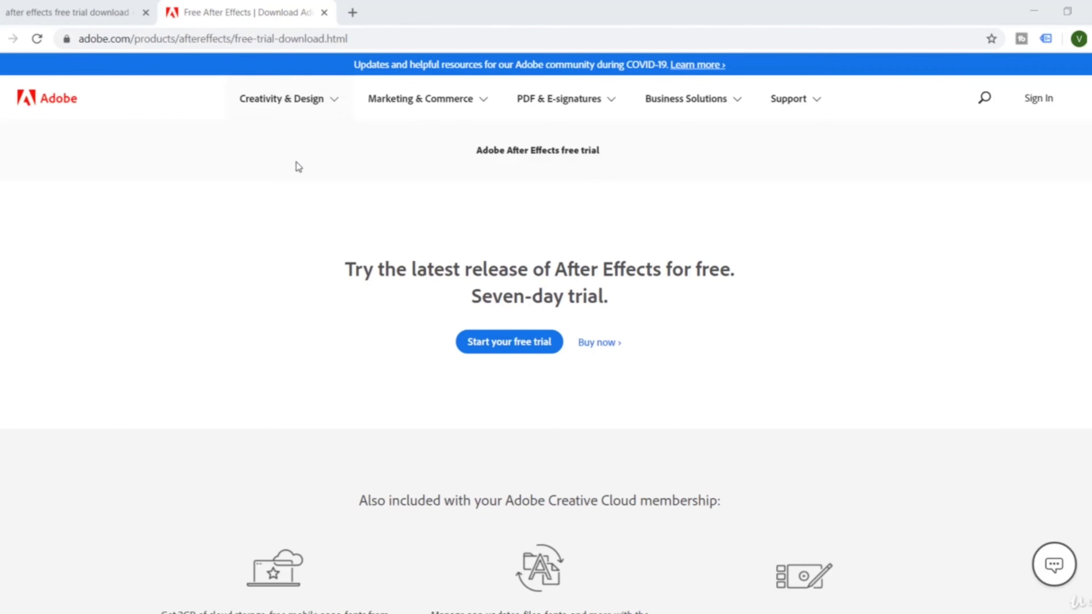
Switch to the browser and look through Adobe's After Effects free trial page.
scroll(445, 229, "down", 3)
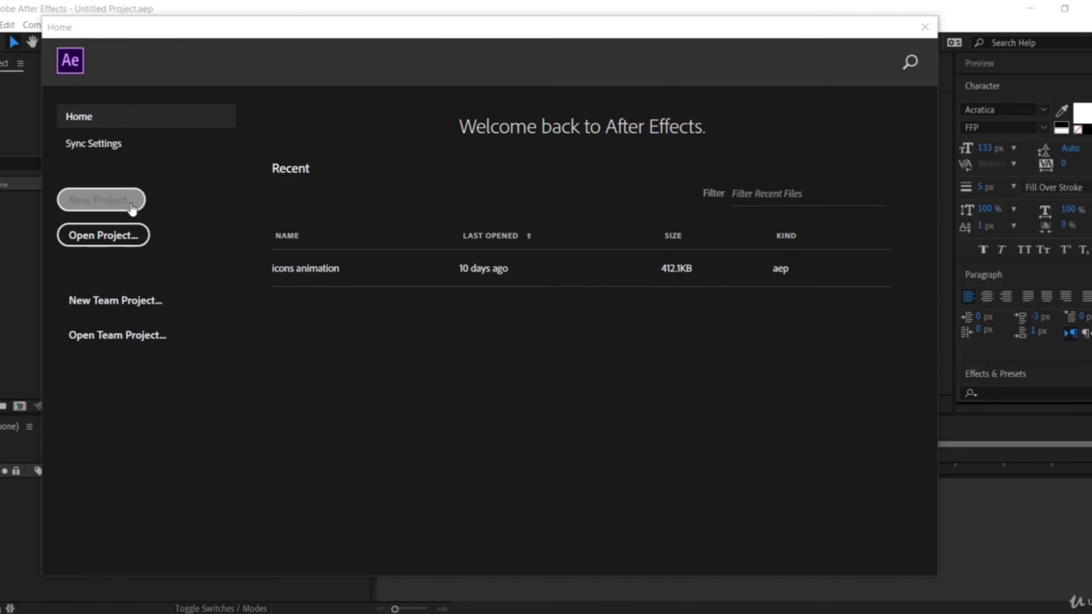
Start a new After Effects project from the Home screen.
left_click(119, 200)
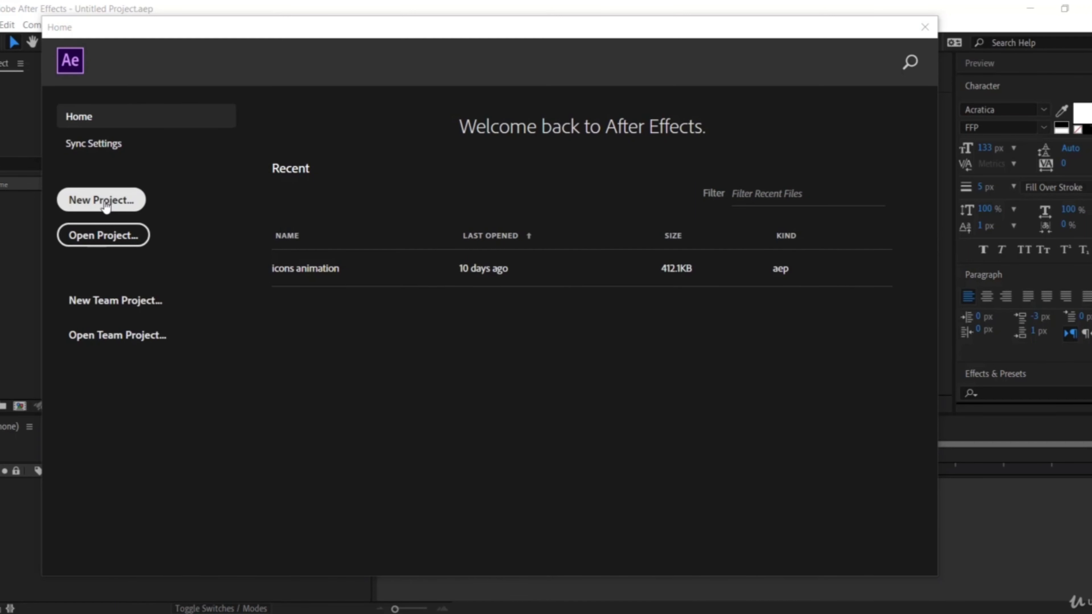
left_click(92, 207)
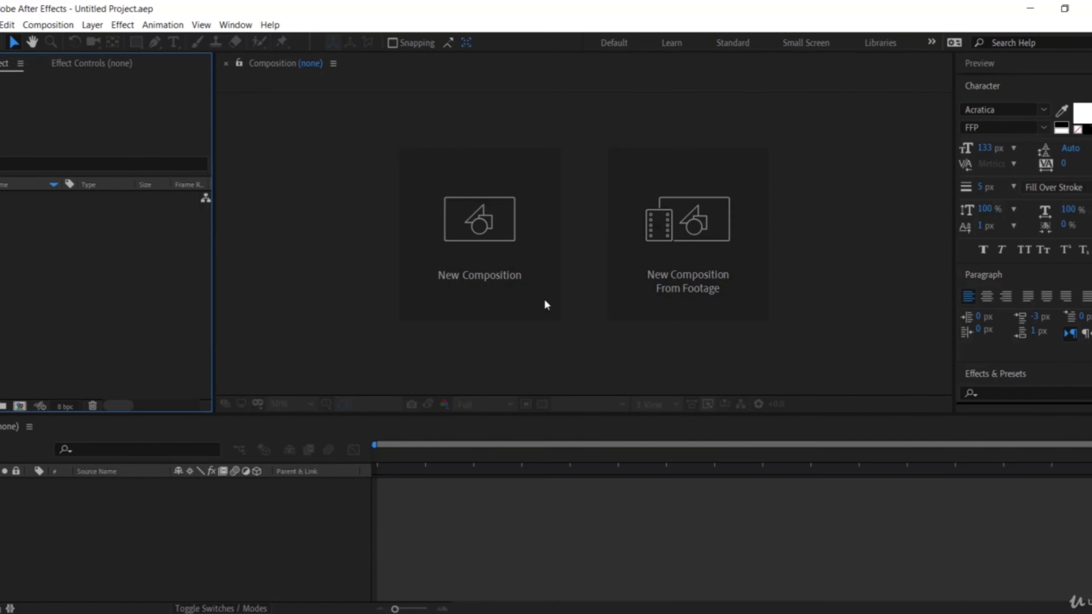
Examine the empty workspace's Composition, Project, Effect Controls, Timeline, Character, Paragraph, Effects & Presets, Audio and Align panels.
left_click(266, 323)
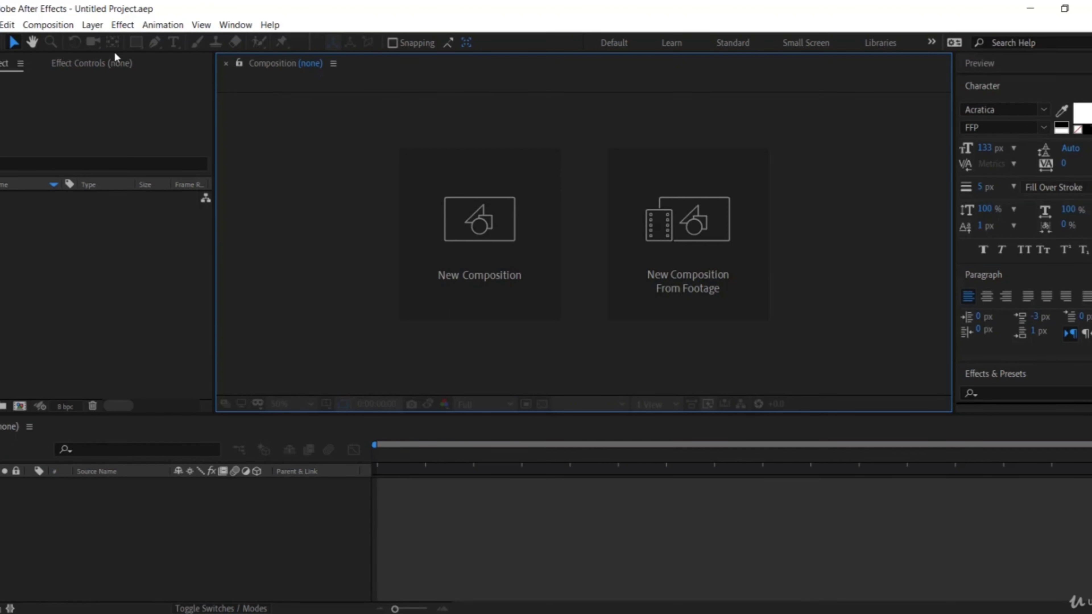
left_click(92, 269)
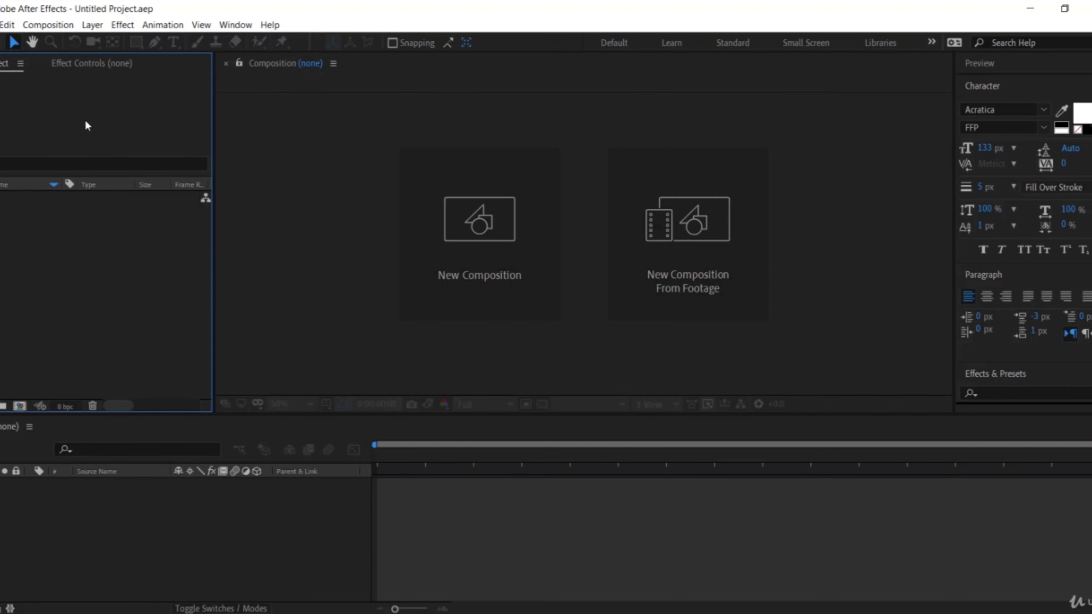
left_click(121, 64)
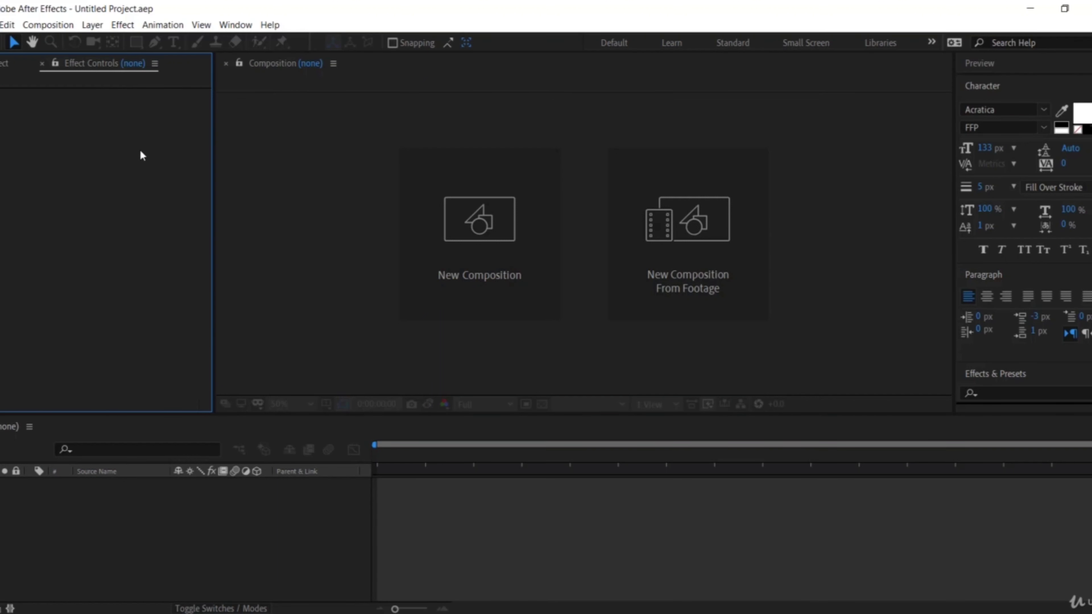
left_click(4, 65)
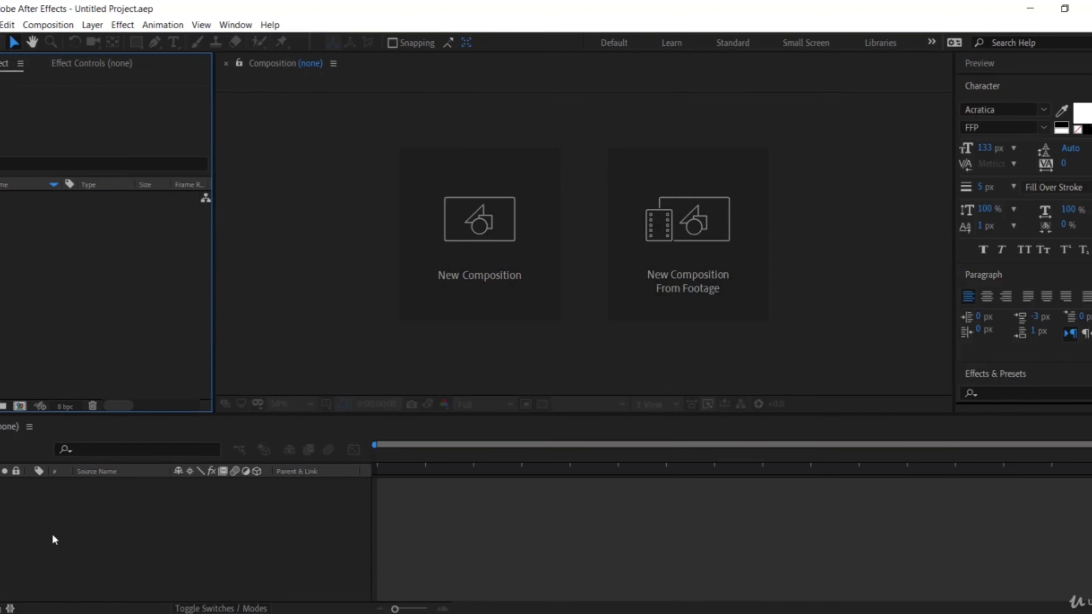
left_click(71, 538)
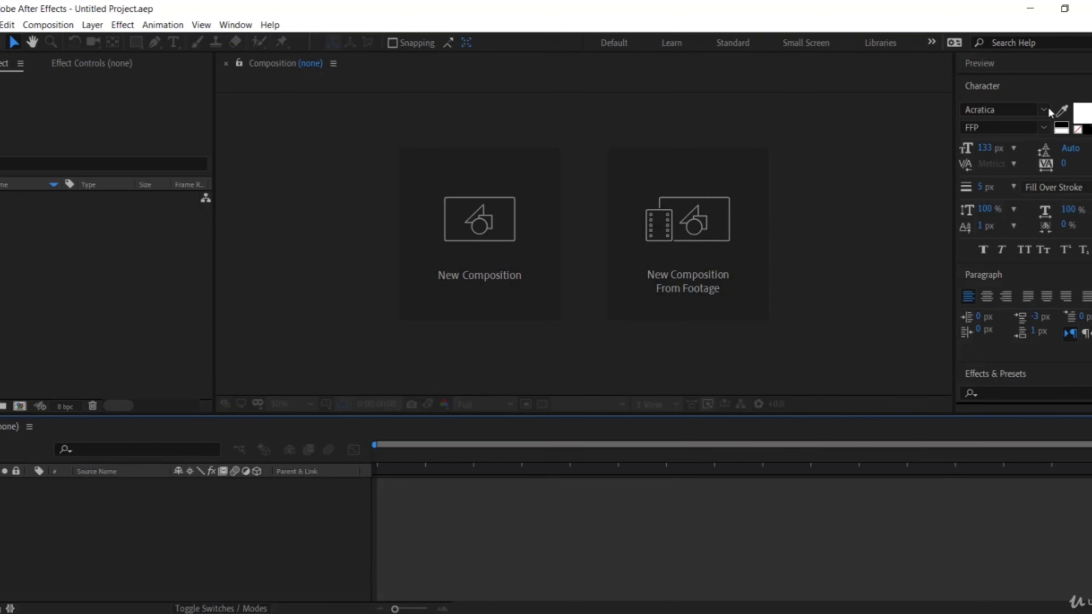
scroll(1048, 106, "down", 5)
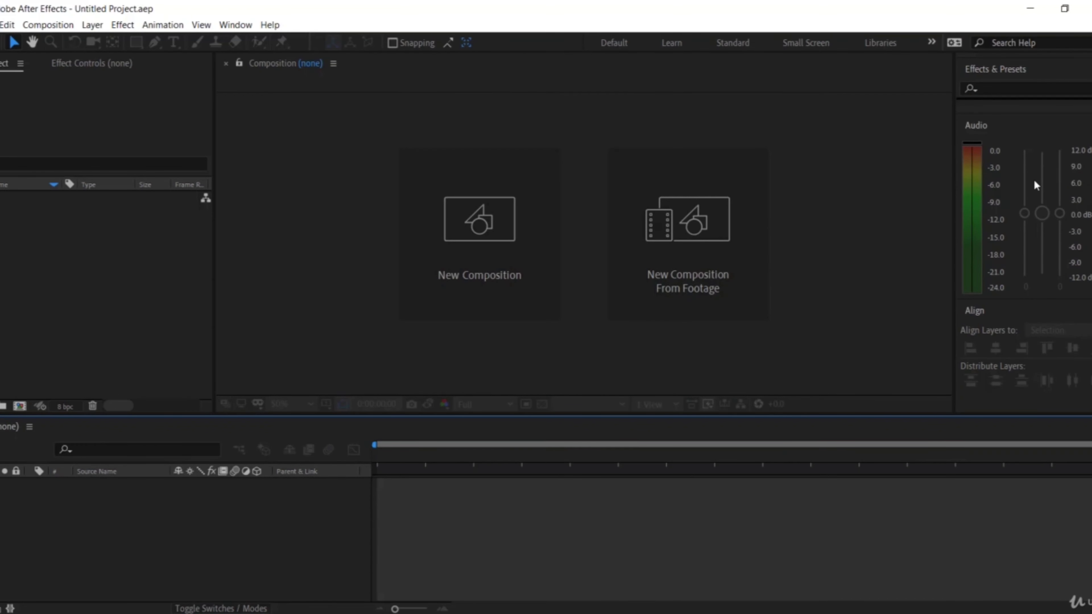
scroll(1032, 179, "up", 5)
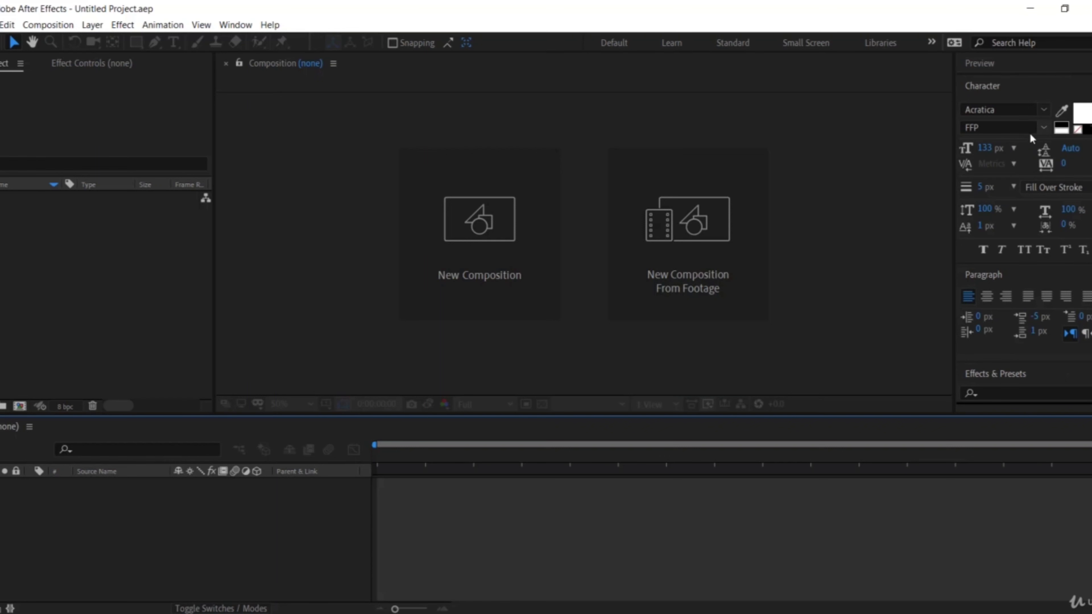
scroll(1066, 163, "down", 5)
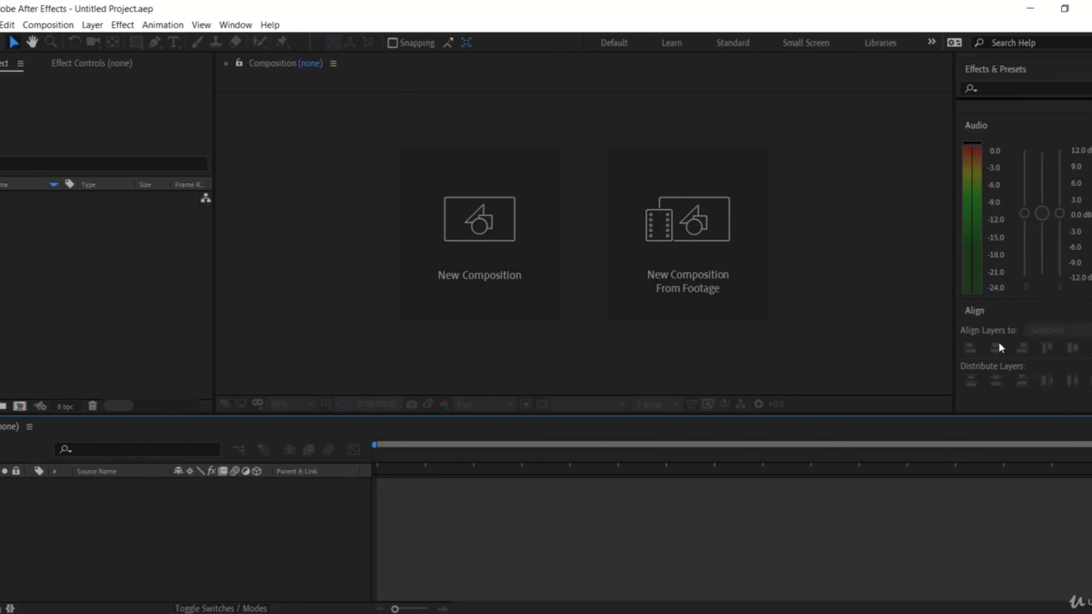
scroll(1026, 248, "up", 5)
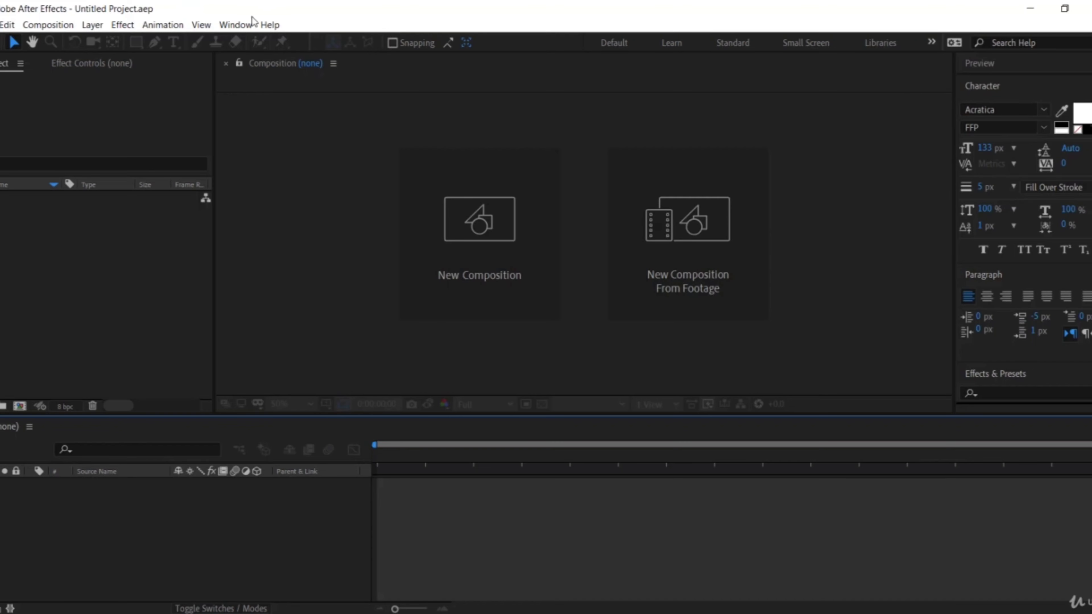
Add the Brushes panel to the workspace.
left_click(249, 25)
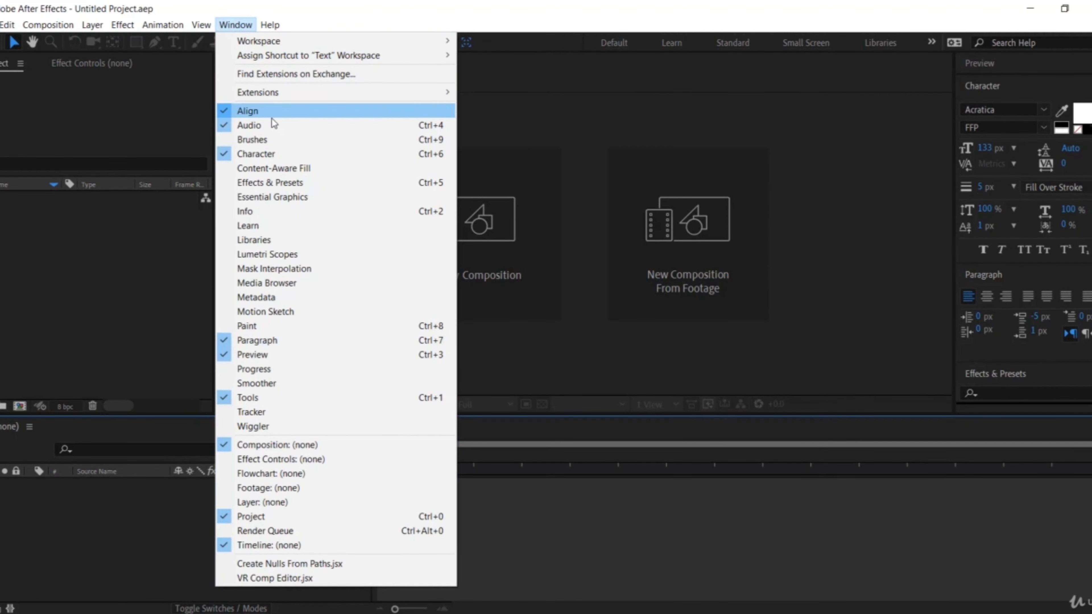
left_click(292, 142)
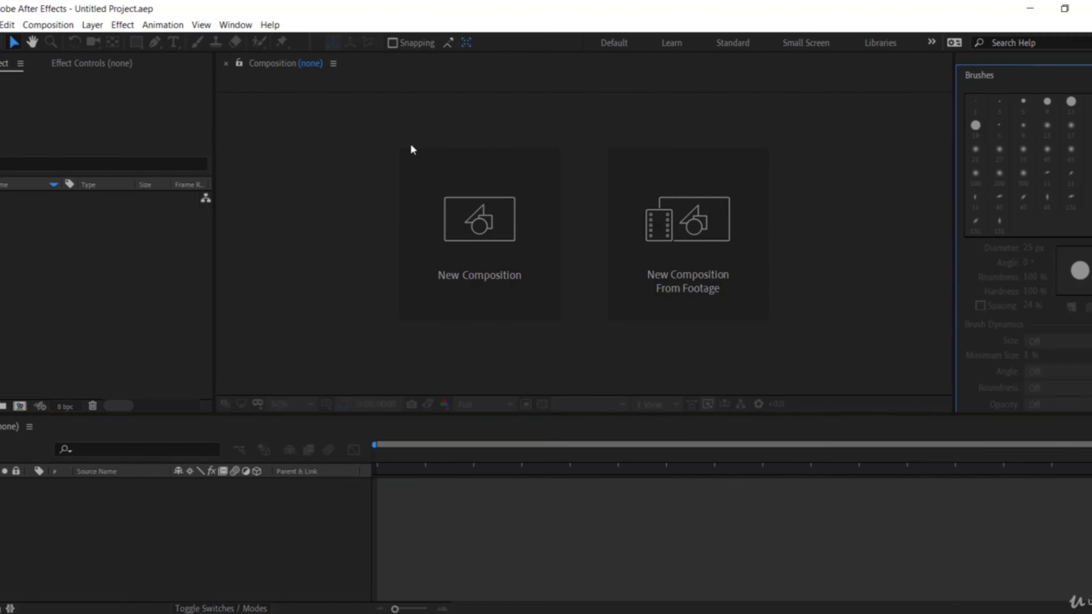
Open the Learn panel with the After Effects tutorials and close it again.
left_click(236, 24)
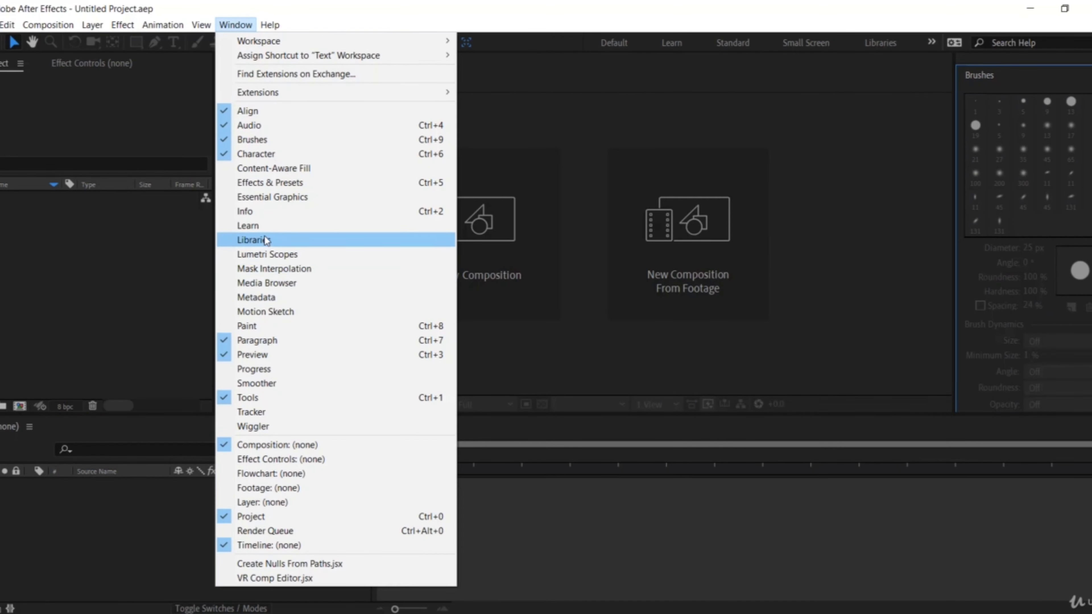
left_click(277, 227)
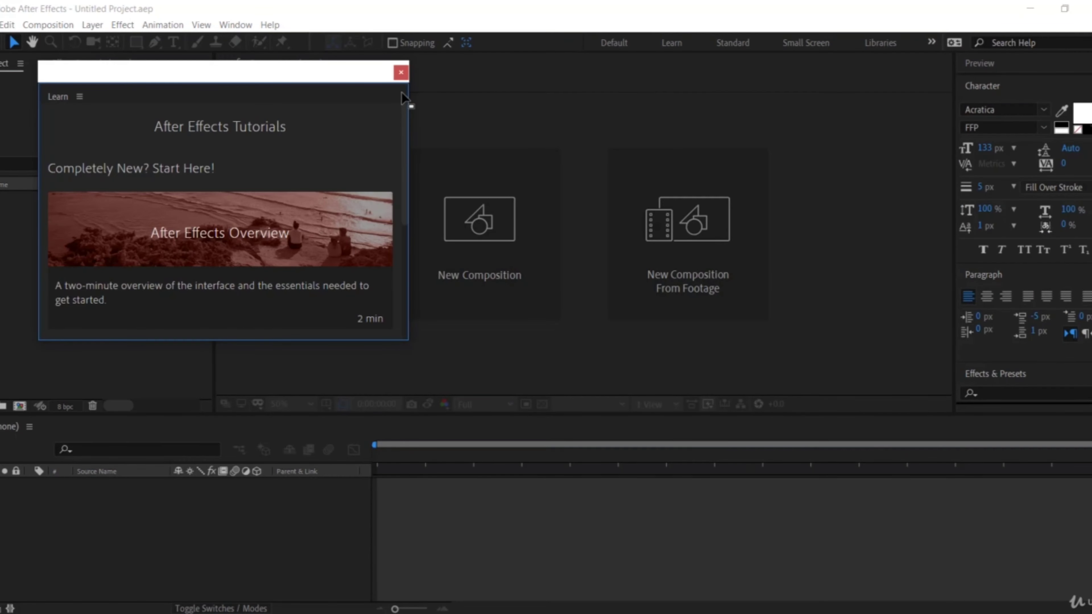
left_click(401, 73)
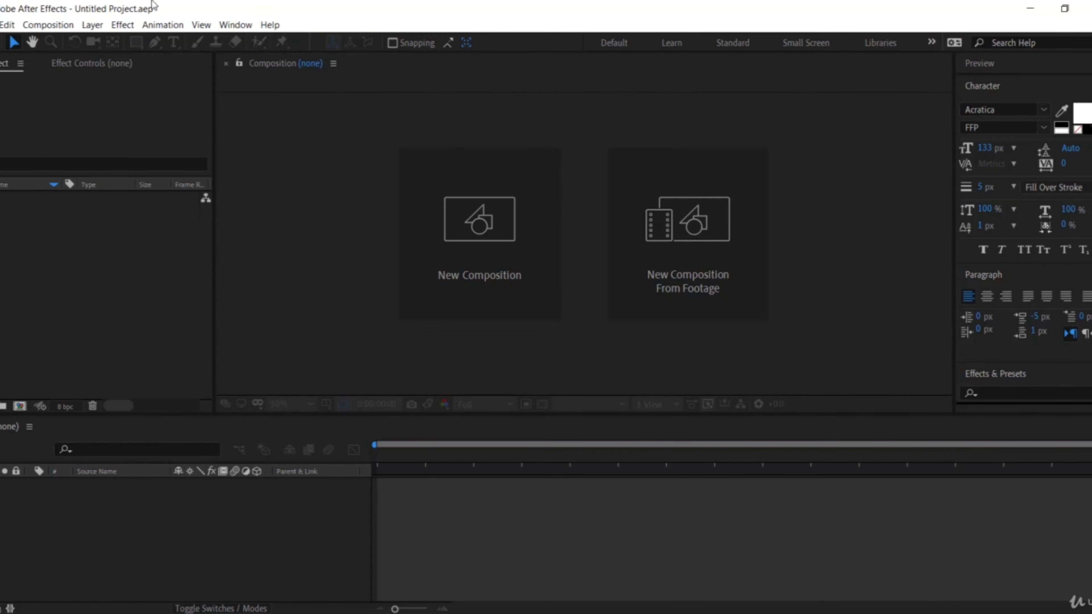
left_click(236, 24)
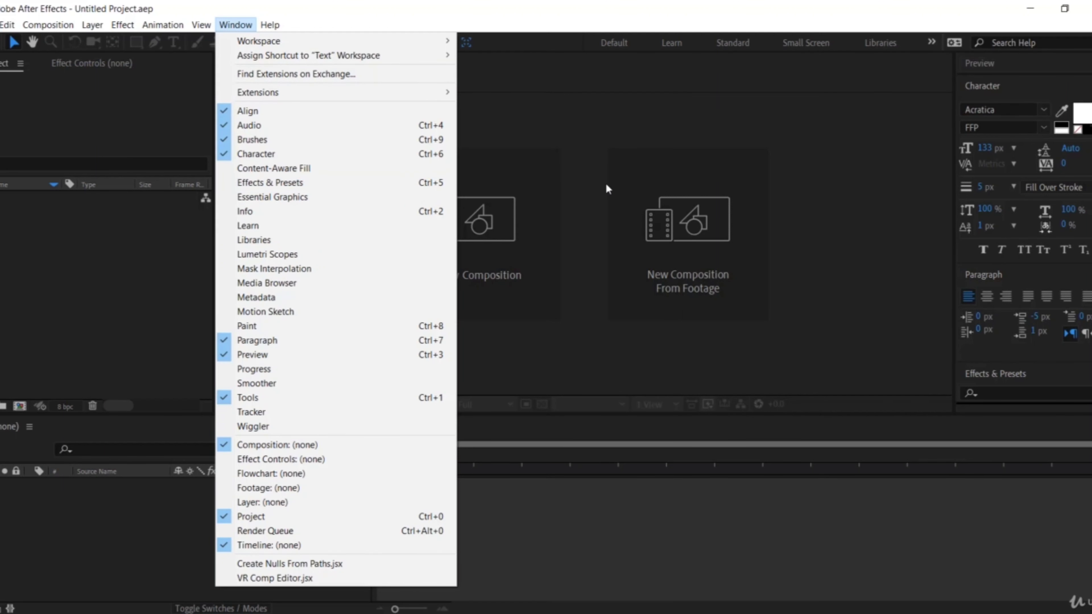
left_click(872, 199)
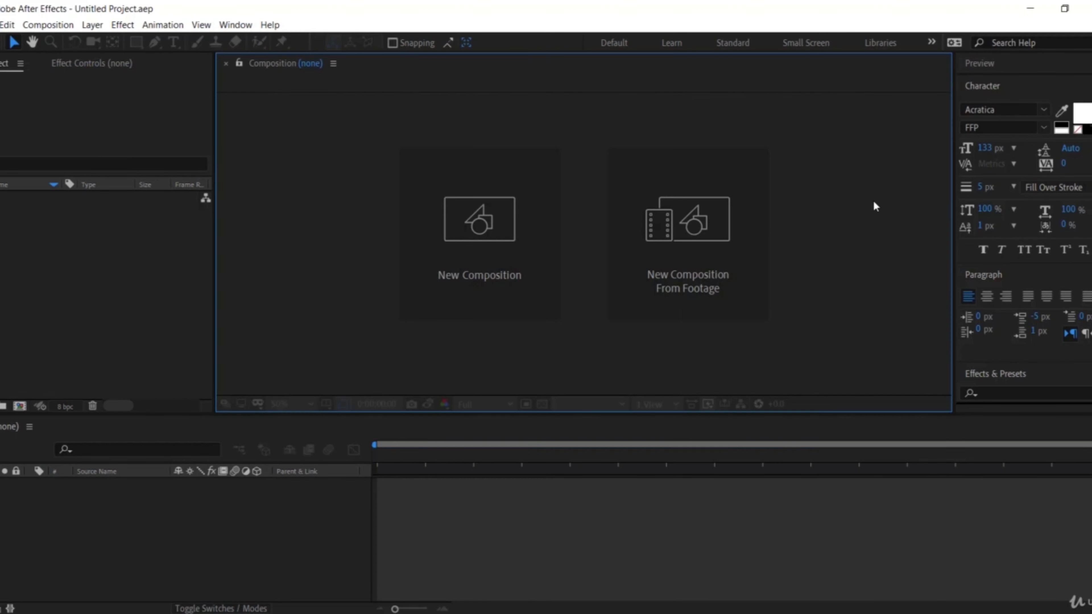
left_click(13, 231)
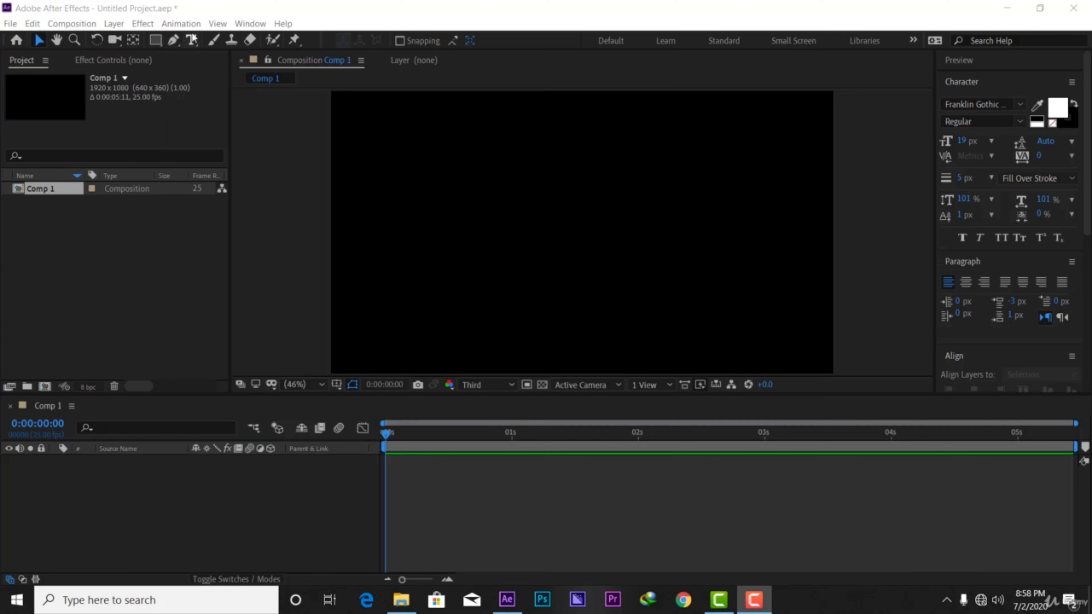
left_click(483, 198)
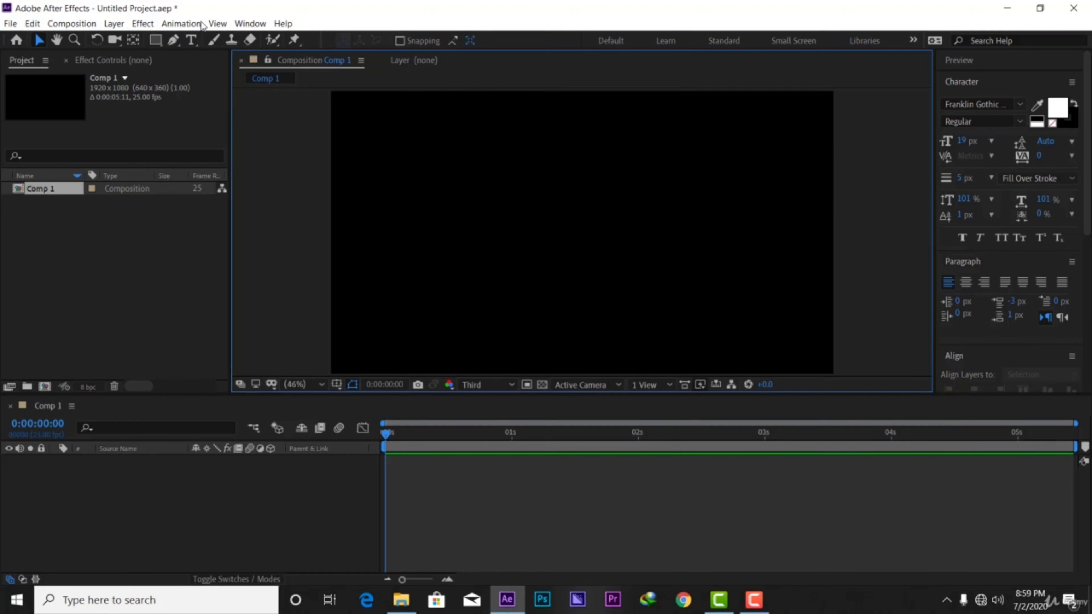
Open the Keyboard Shortcuts editor and review the full list of commands and their assigned shortcuts.
left_click(32, 23)
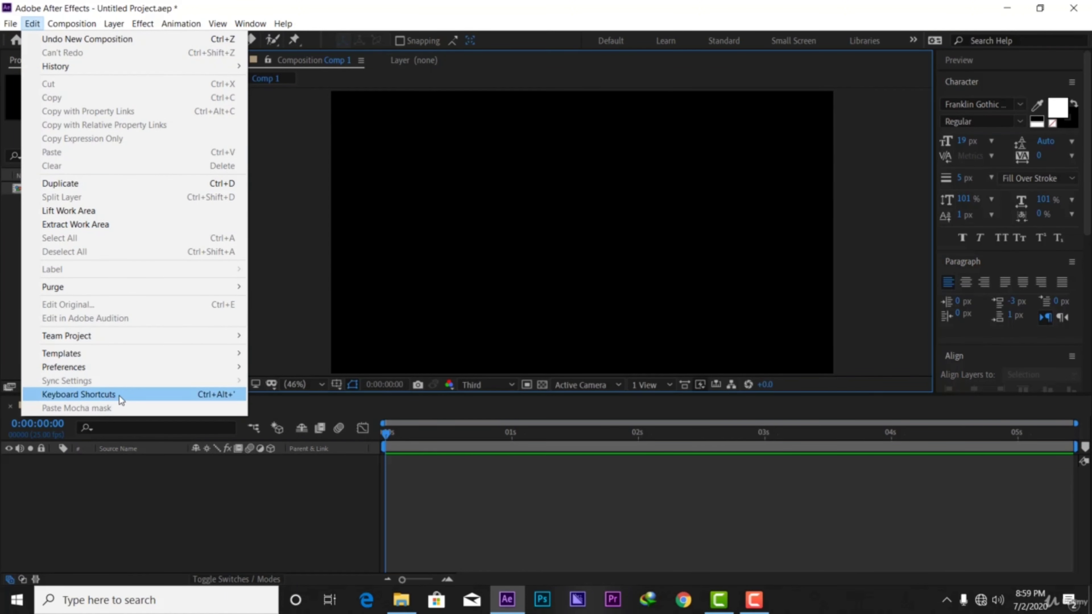
left_click(119, 395)
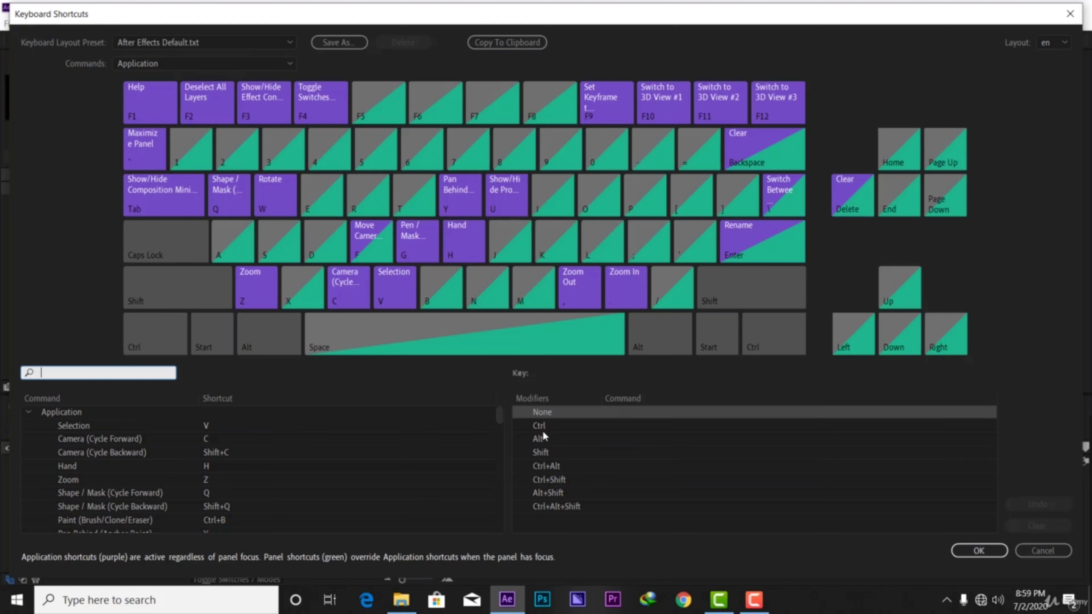
left_click(621, 535)
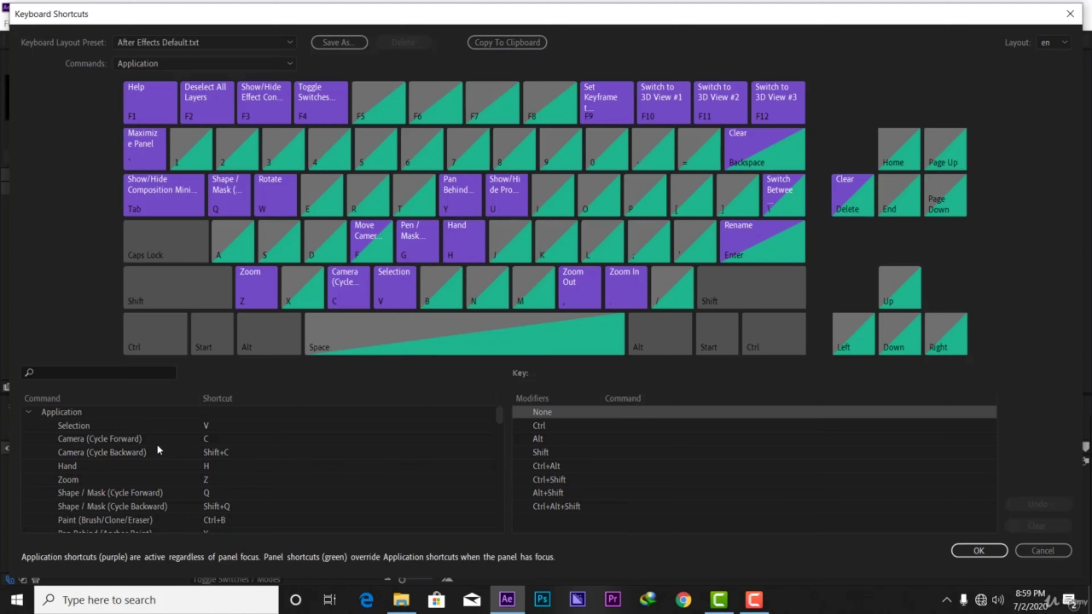
scroll(111, 439, "down", 2)
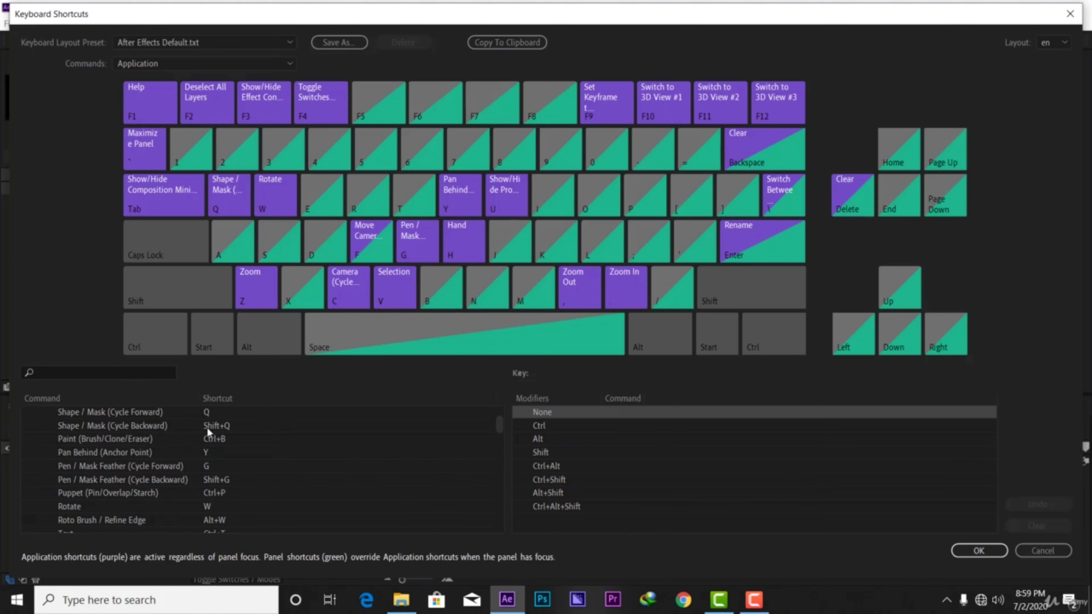
scroll(207, 430, "down", 15)
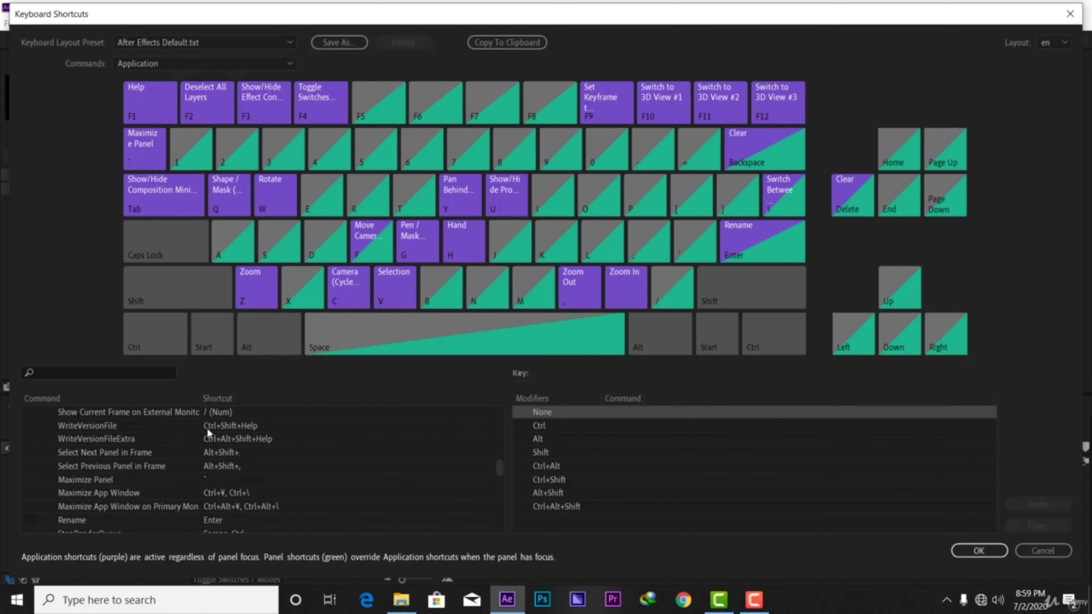
scroll(207, 432, "down", 15)
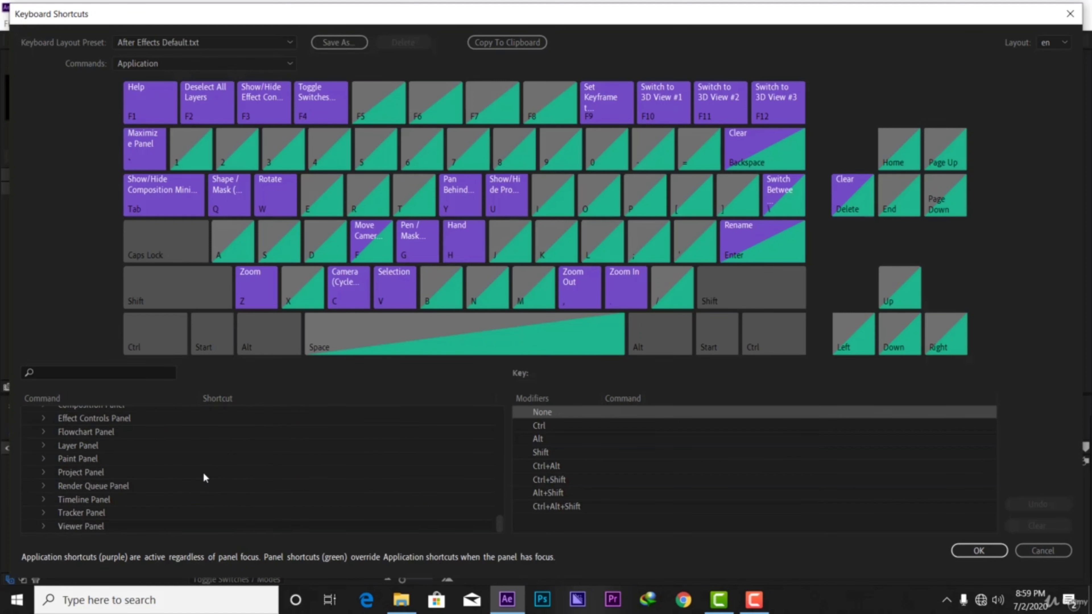
Look over the application and panel command groups in the shortcut list, and close the Keyboard Shortcuts editor.
scroll(203, 472, "up", 10)
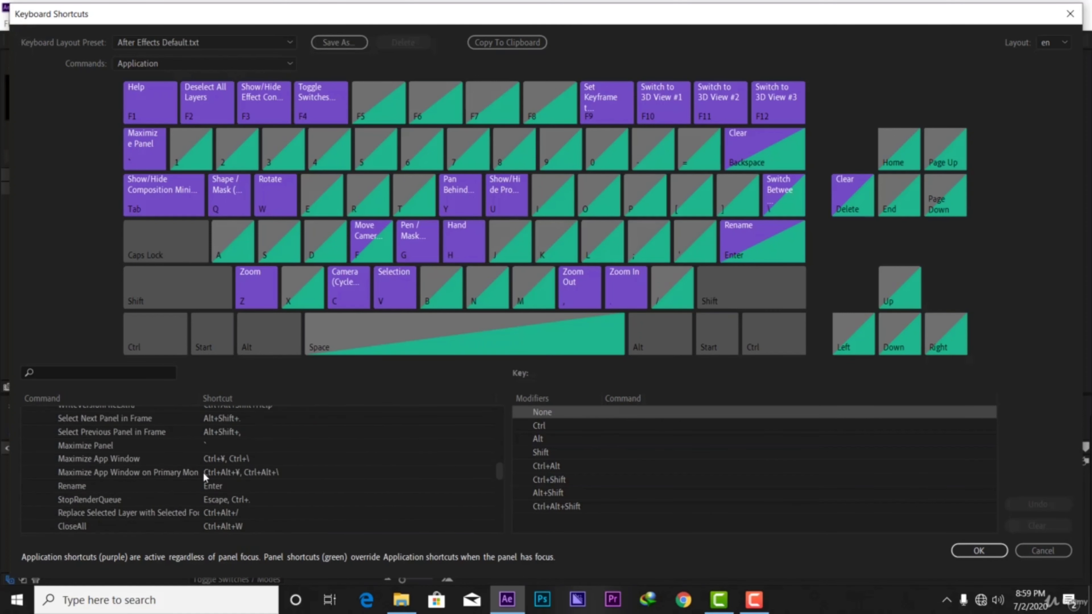
scroll(203, 475, "up", 5)
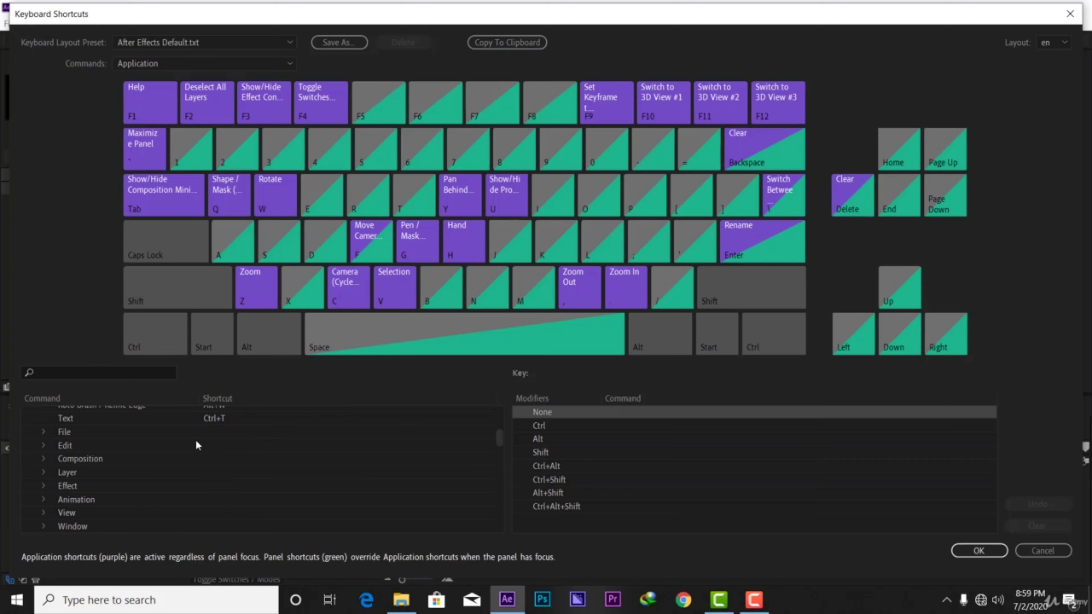
scroll(196, 445, "up", 6)
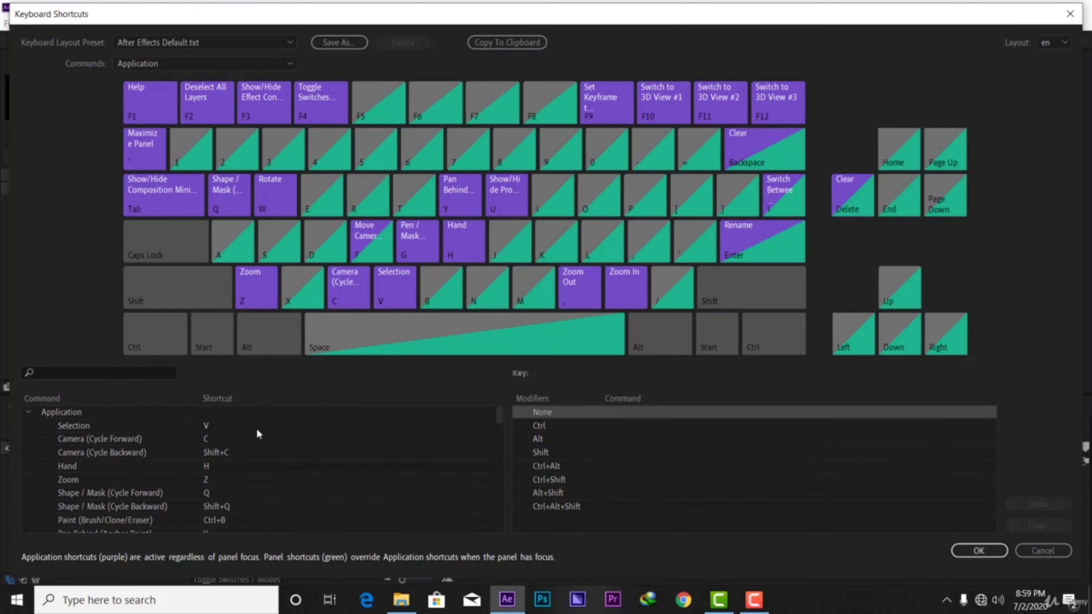
scroll(256, 433, "down", 15)
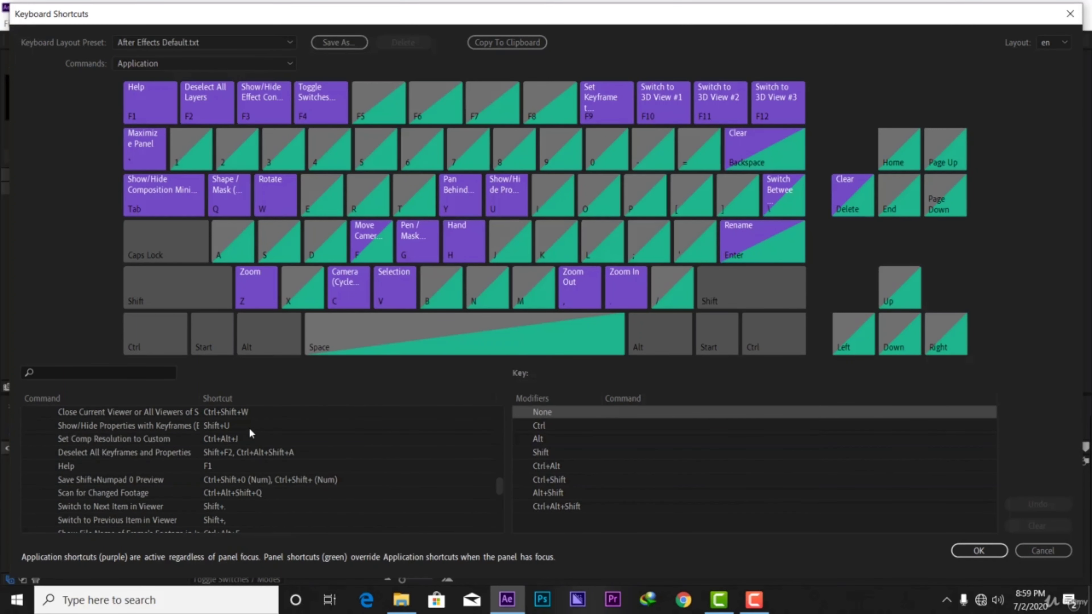
scroll(250, 432, "down", 10)
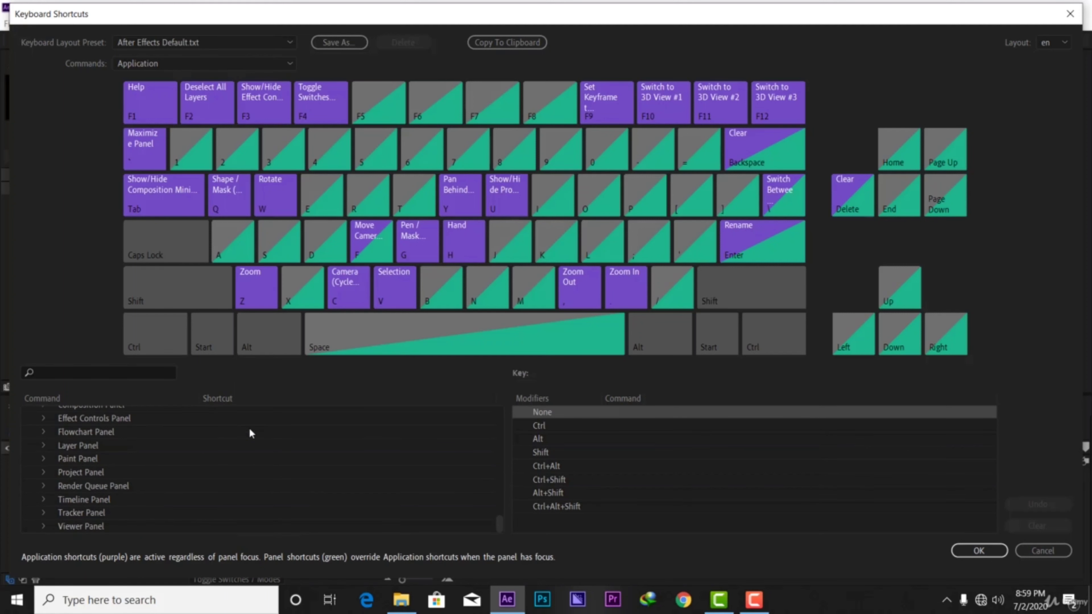
scroll(222, 427, "up", 10)
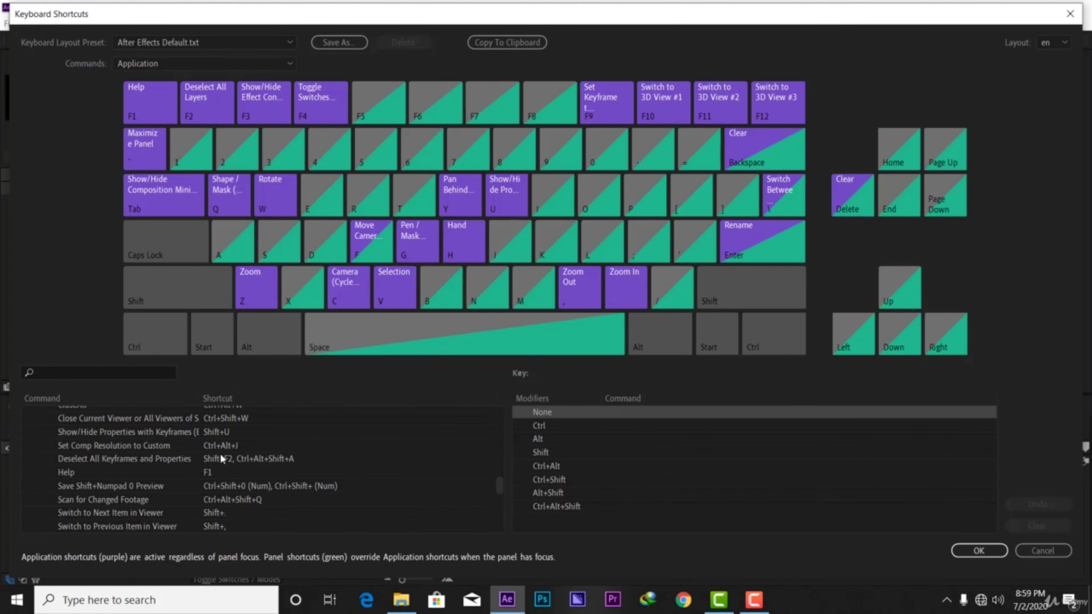
scroll(222, 456, "up", 15)
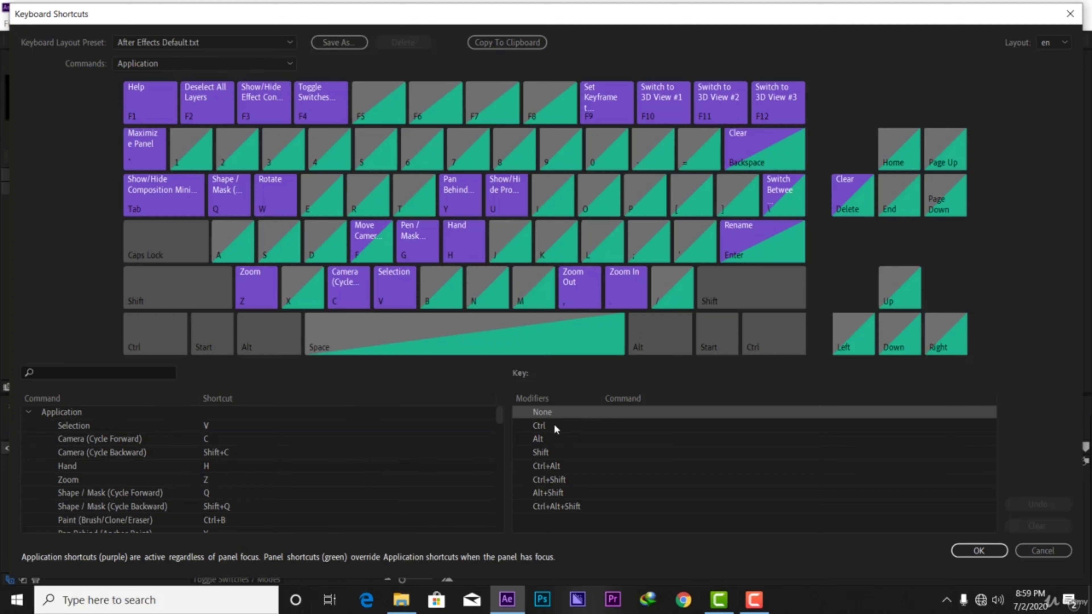
scroll(227, 442, "down", 15)
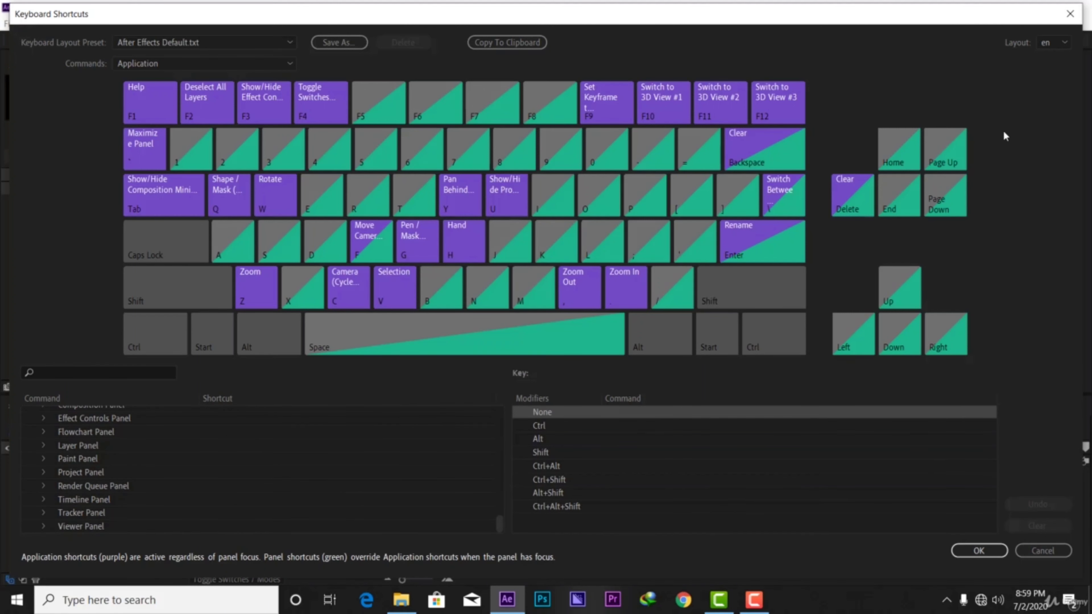
left_click(1070, 13)
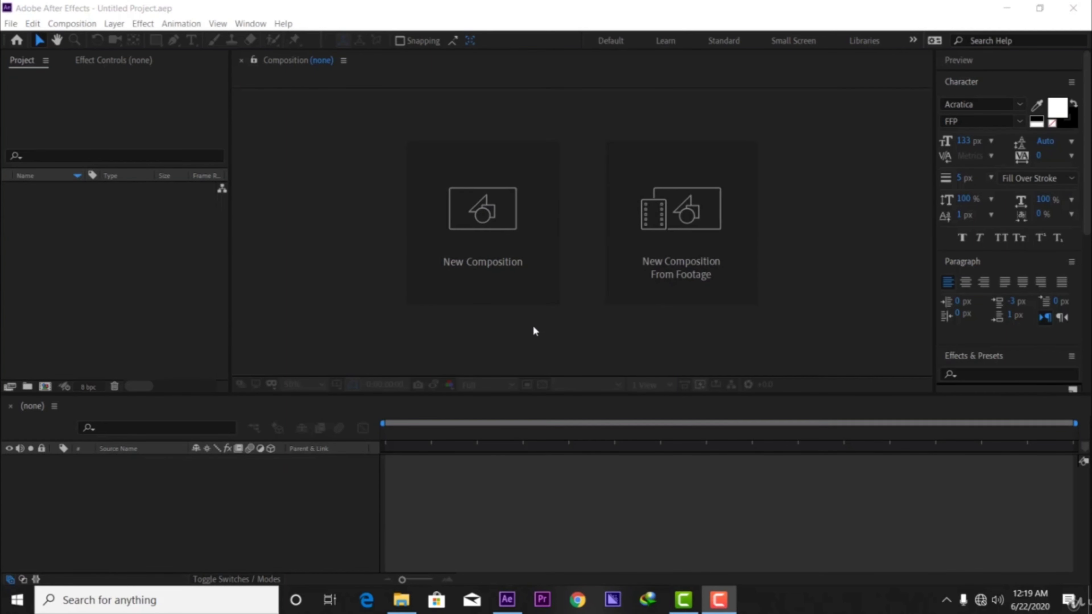
Start a new composition named "new comp" with the HDTV 1080 25 preset.
left_click(500, 251)
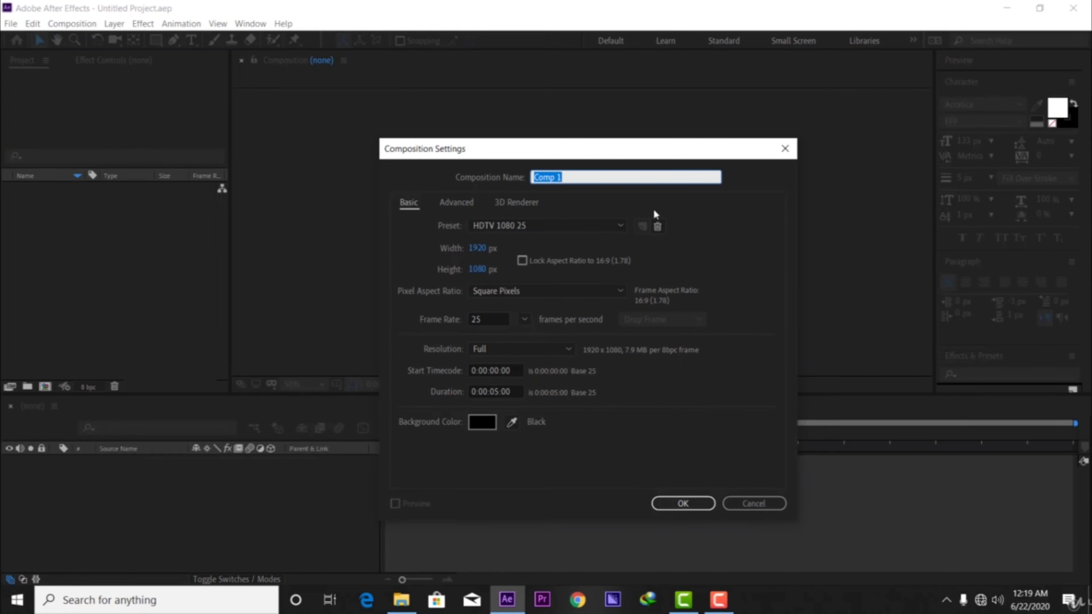
key("BackSpace")
type("new comp")
left_click(561, 201)
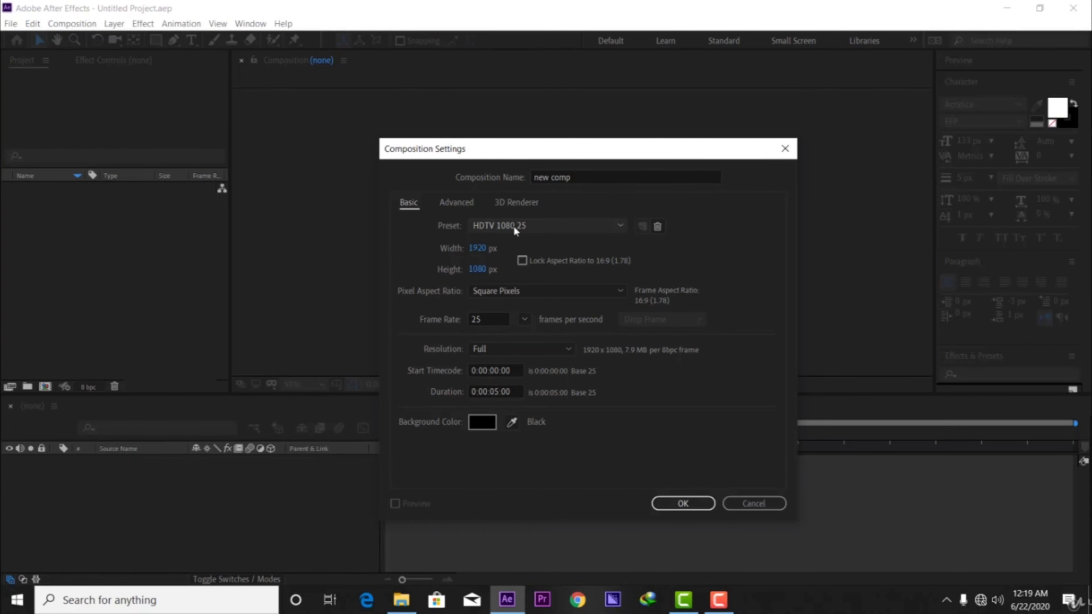
left_click(537, 225)
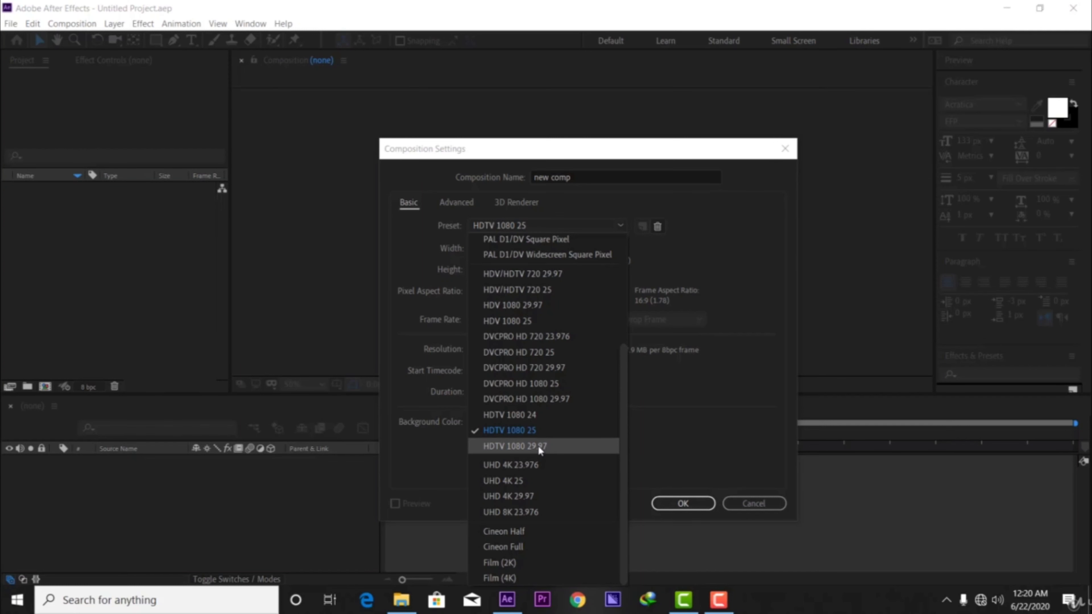
left_click(542, 428)
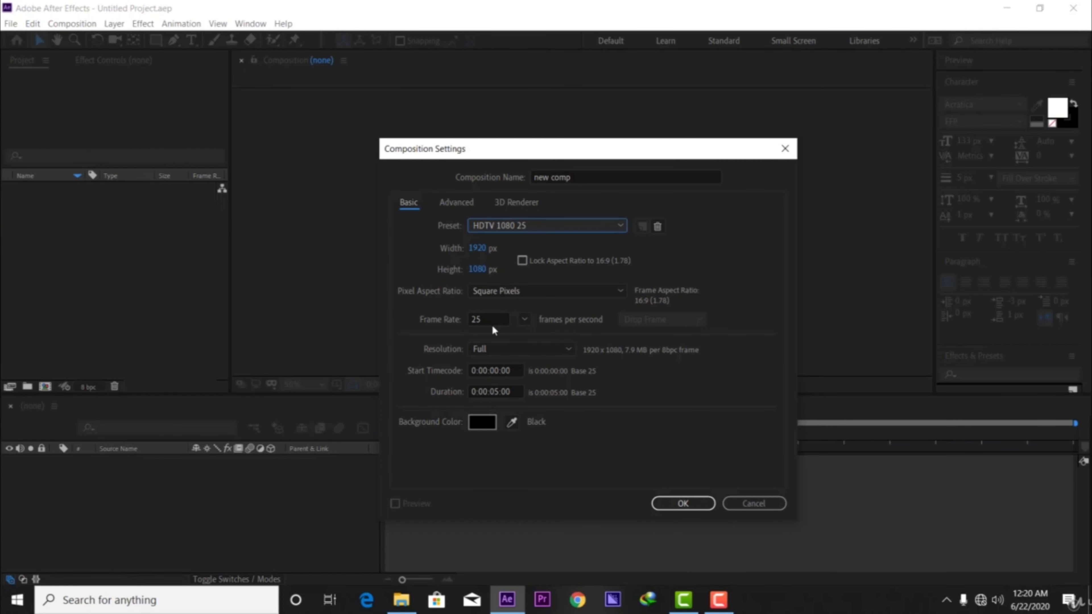
Set the composition's frame rate to 24 frames per second and its resolution to Full.
left_click(524, 319)
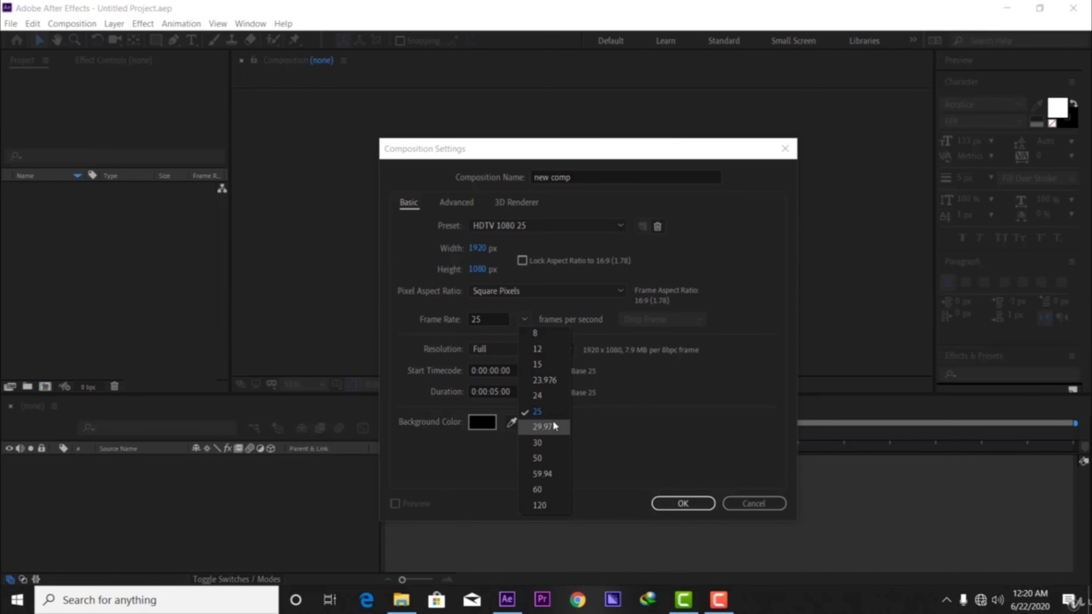
left_click(543, 396)
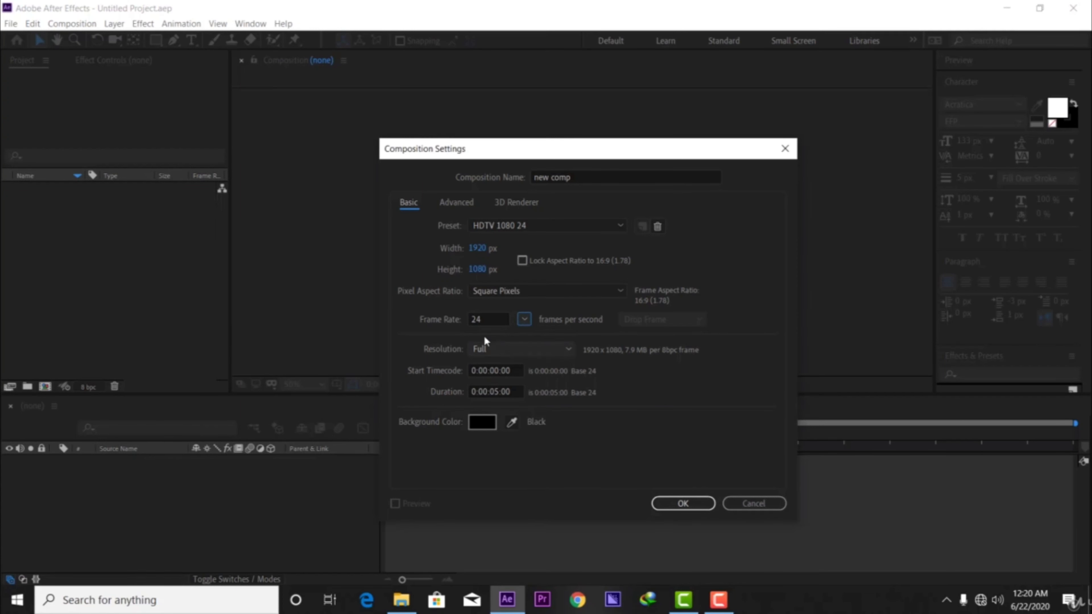
left_click(512, 348)
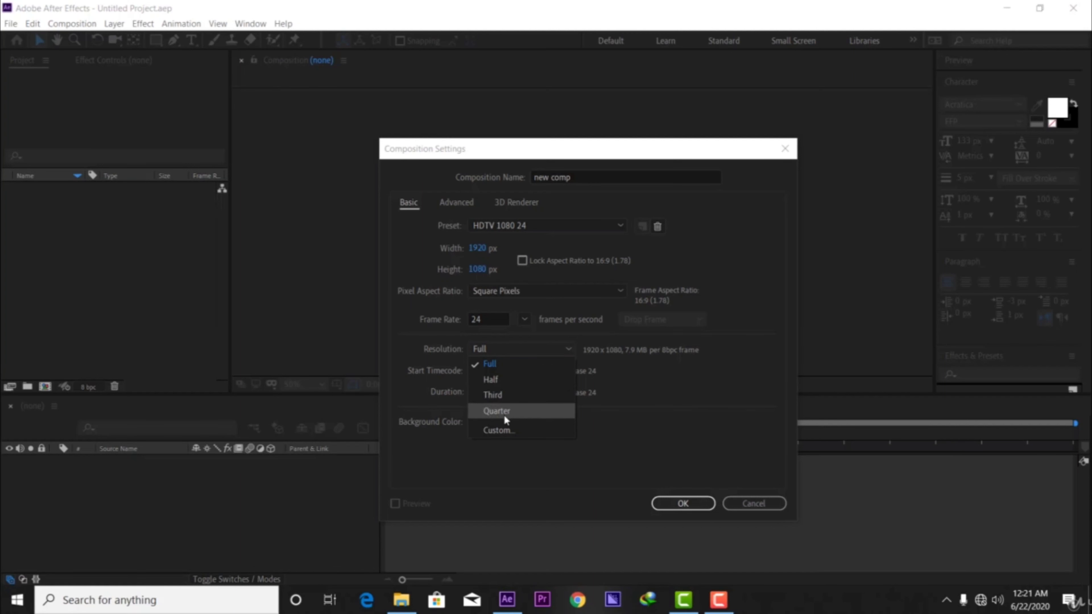
left_click(493, 364)
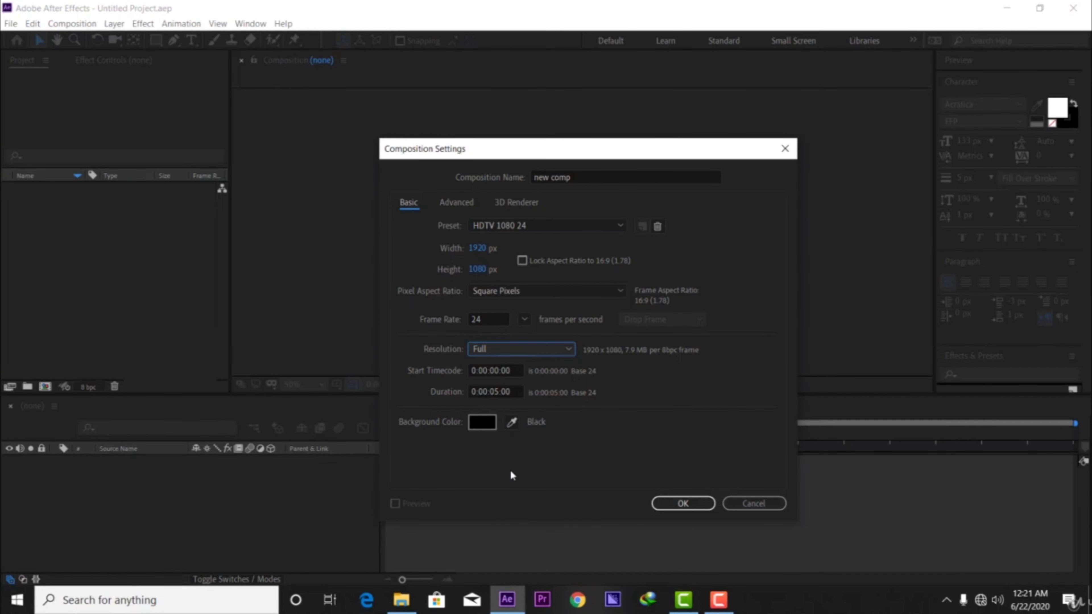
Set the composition's duration to 10 seconds (0:00:10:00).
left_click(496, 391)
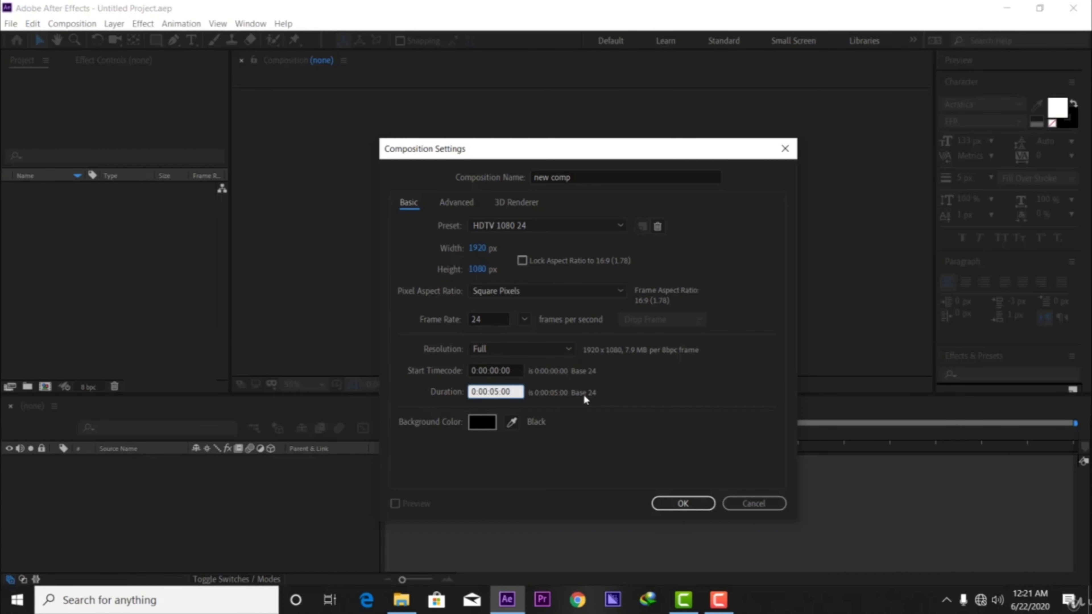
type("1")
key("BackSpace")
type("0")
left_click(524, 461)
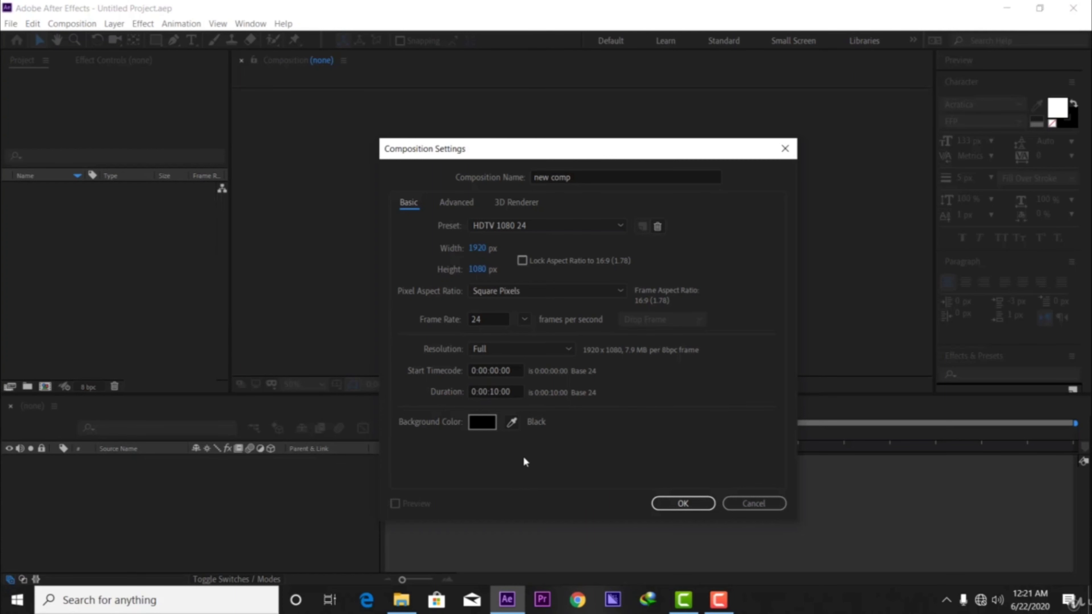
Try other background colors, settle on black, and create the composition.
left_click(477, 422)
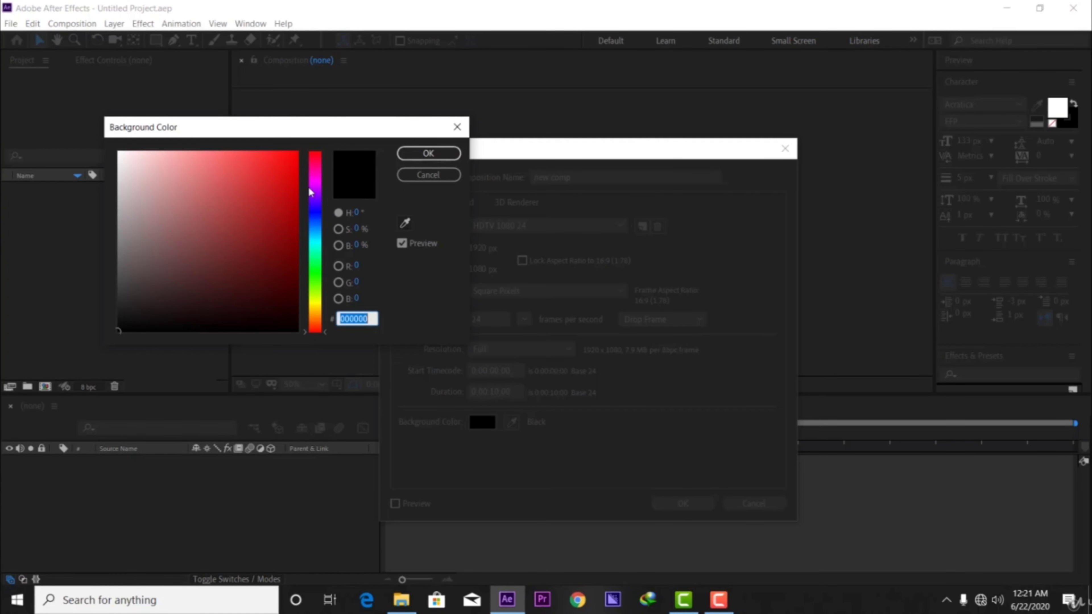
left_click(317, 210)
mouse_move(318, 211)
left_mouse_down()
mouse_move(318, 227)
mouse_move(318, 215)
left_mouse_up()
left_click(231, 273)
left_click_drag(231, 274, 134, 354)
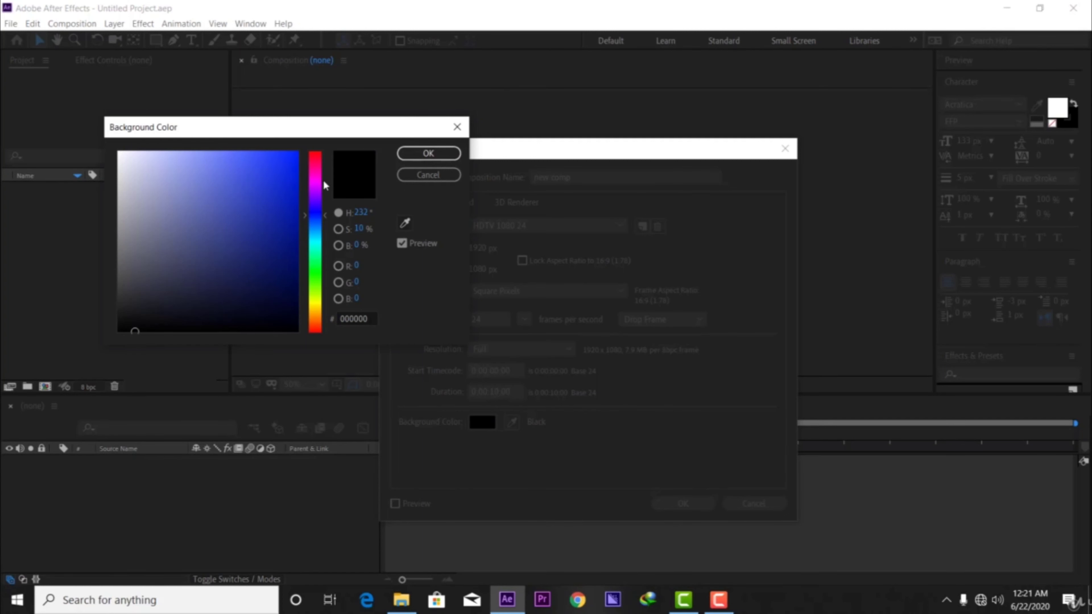
mouse_move(254, 224)
left_mouse_down()
mouse_move(261, 192)
mouse_move(246, 246)
mouse_move(268, 202)
mouse_move(256, 219)
mouse_move(212, 215)
mouse_move(280, 218)
mouse_move(263, 227)
mouse_move(275, 189)
mouse_move(284, 234)
mouse_move(268, 237)
mouse_move(278, 200)
mouse_move(205, 264)
mouse_move(184, 334)
left_mouse_up()
left_click(428, 153)
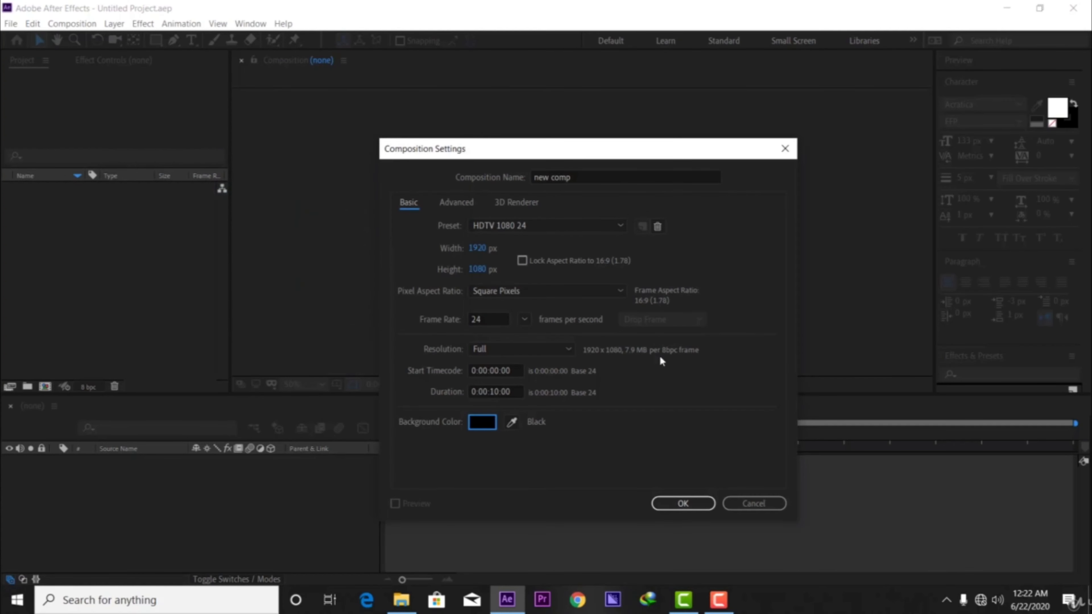
left_click(690, 503)
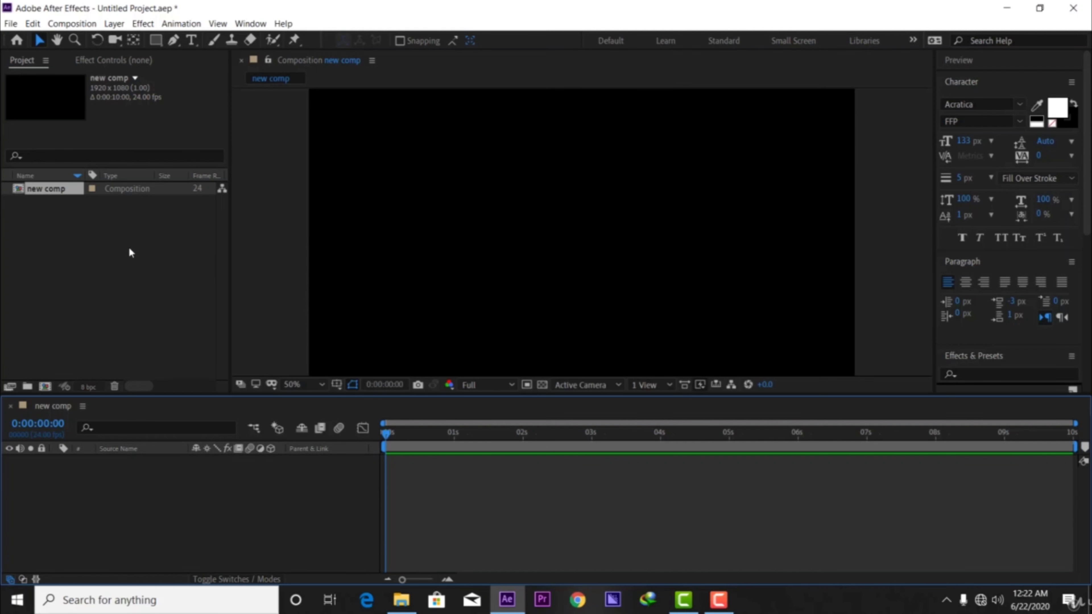
Delete the "new comp" composition and create a new composition from the trailer video footage.
left_click(47, 196)
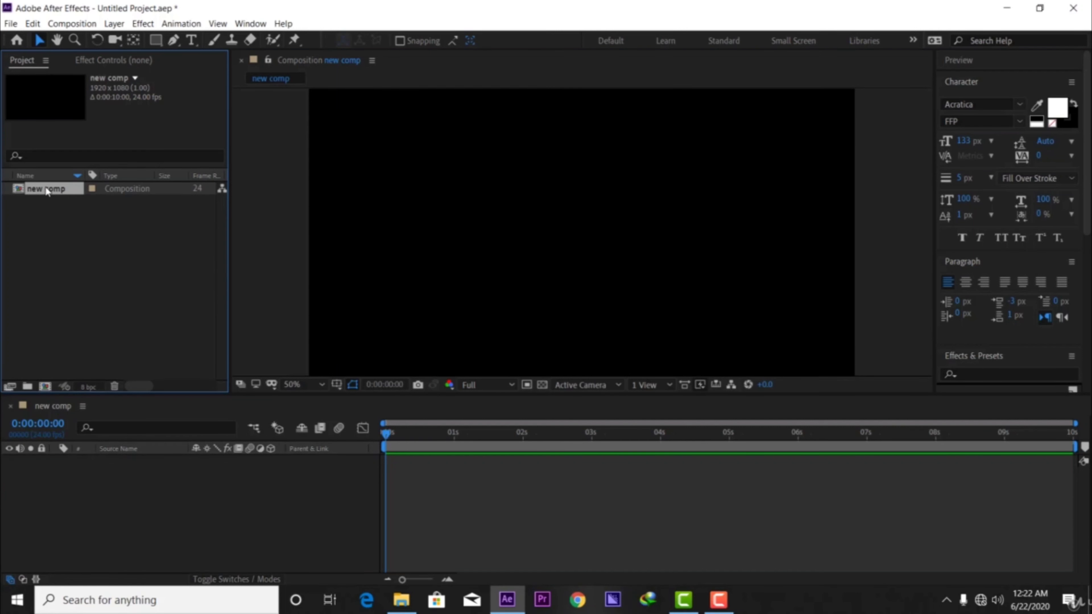
key("Delete")
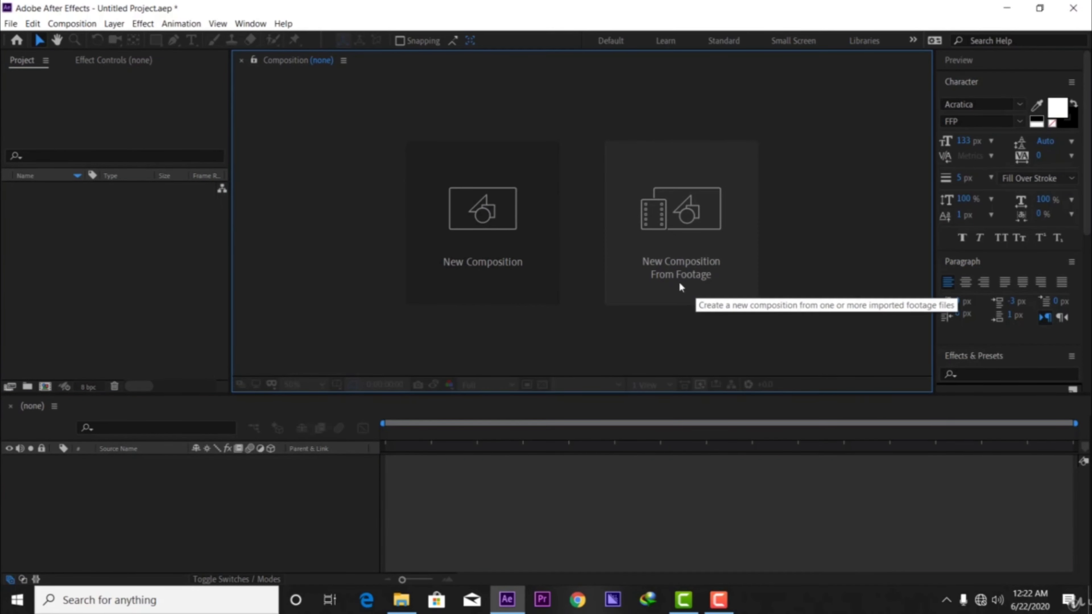
left_click(692, 219)
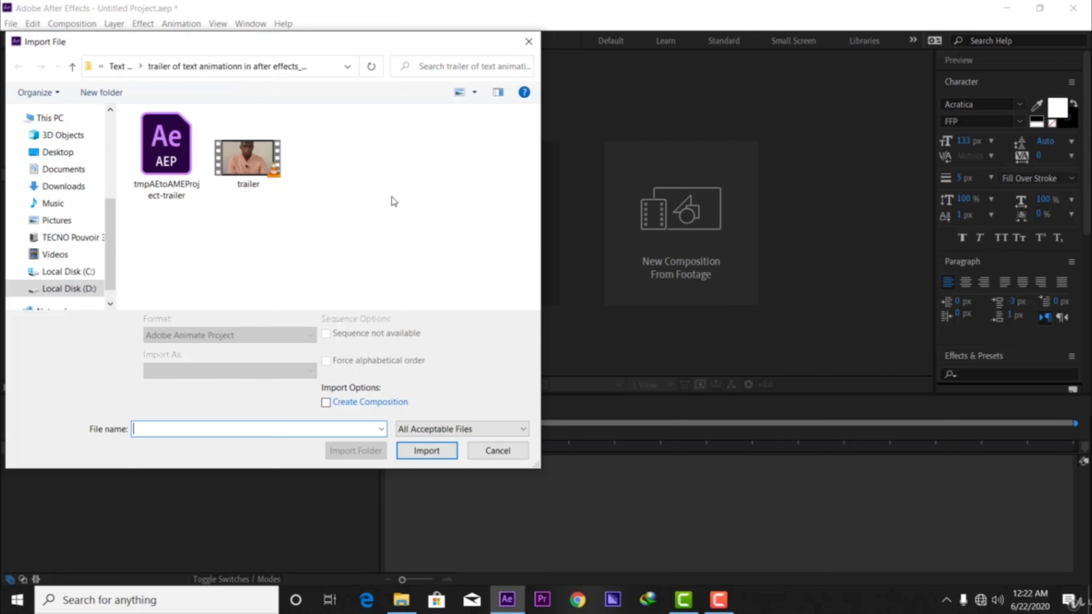
left_click(247, 159)
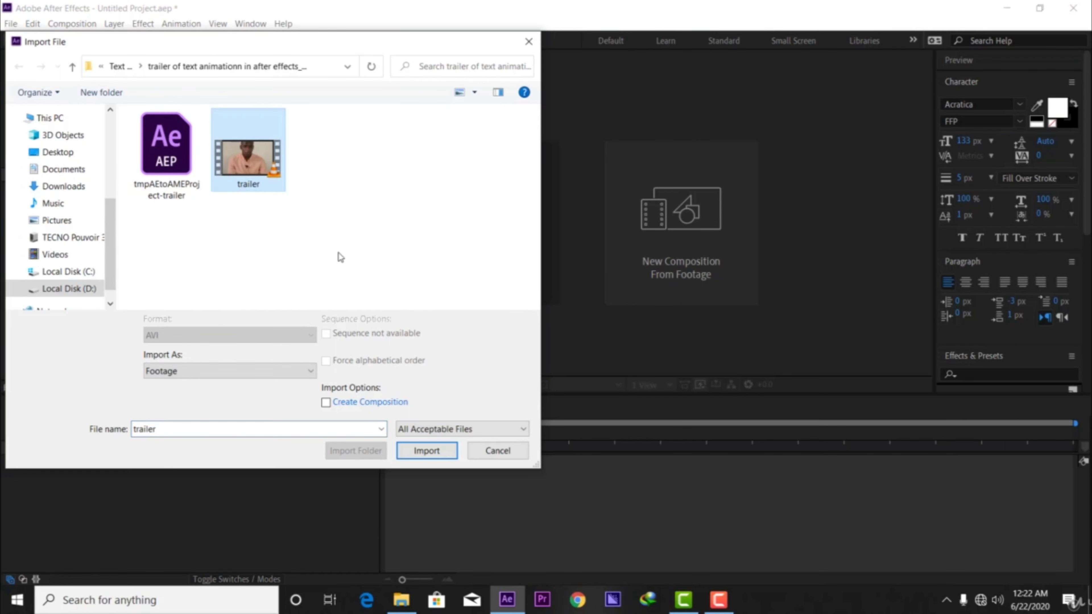
left_click(426, 453)
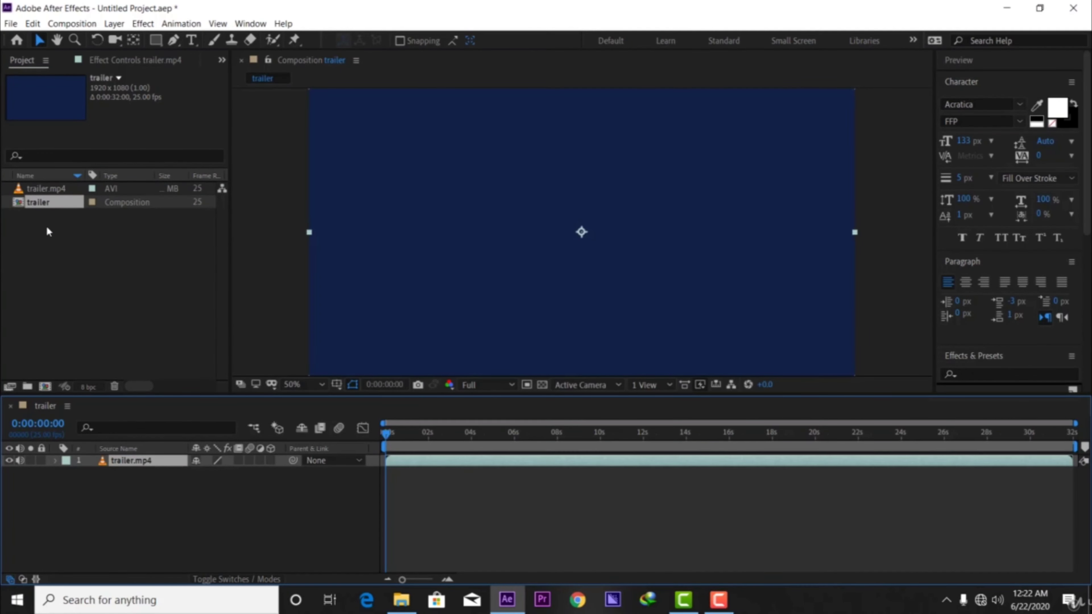
Examine the details of the trailer.mp4 footage and the trailer composition, and the start of its timeline.
left_click(47, 189)
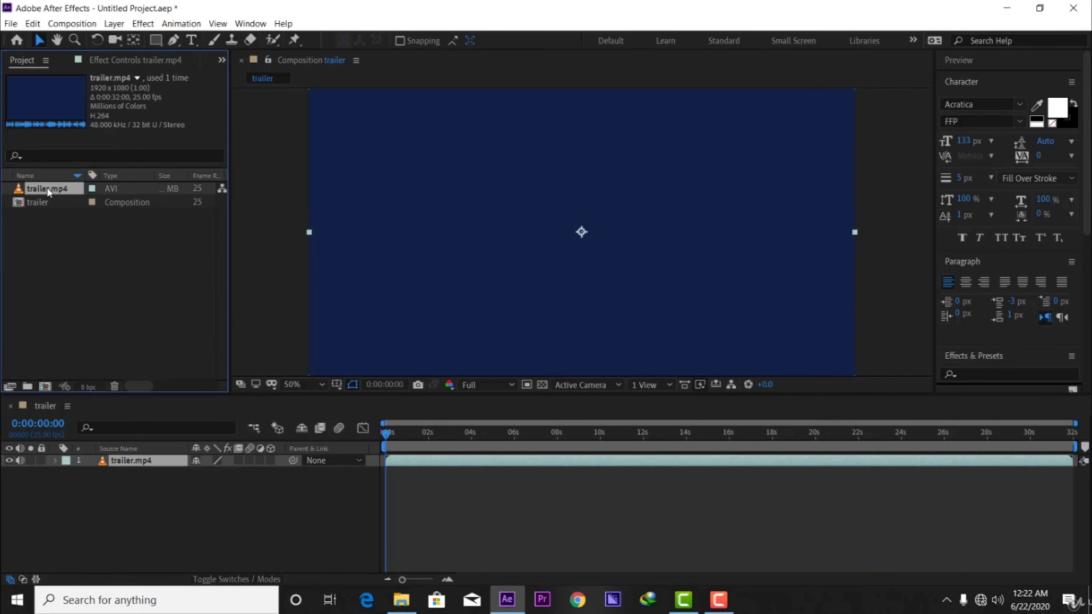
left_click(51, 205)
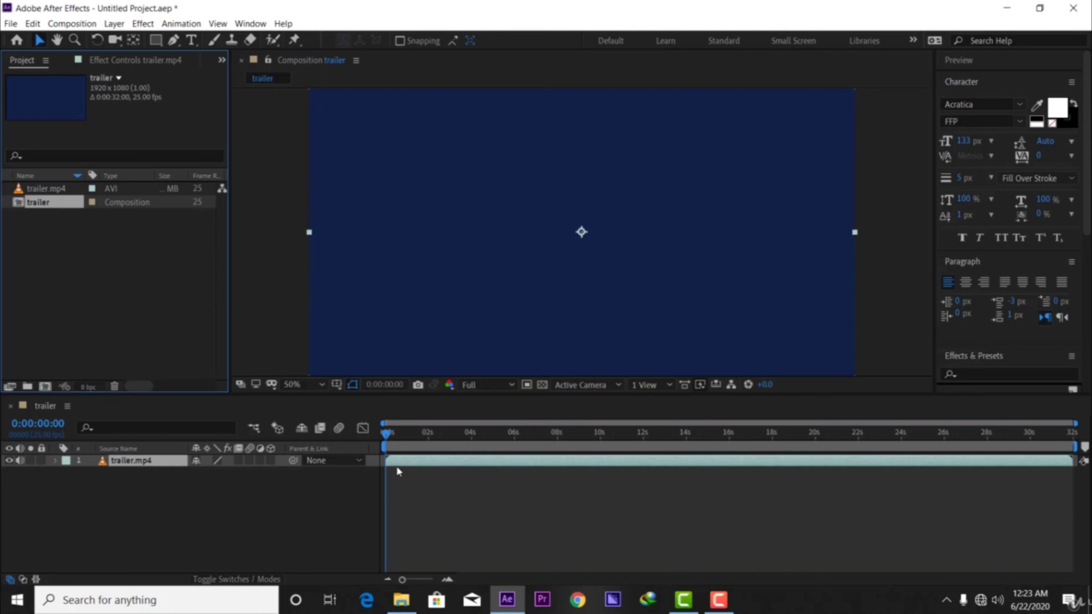
mouse_move(387, 434)
left_mouse_down()
mouse_move(404, 437)
mouse_move(375, 433)
mouse_move(407, 433)
mouse_move(384, 445)
left_mouse_up()
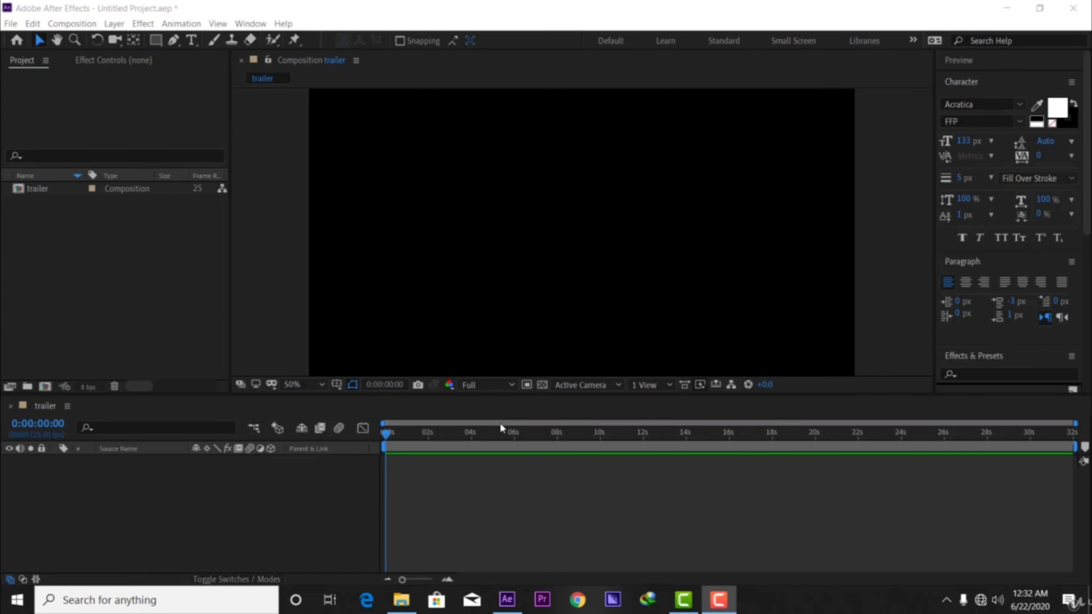
Start a new solid layer in the trailer composition and name it "bg".
left_click(217, 525)
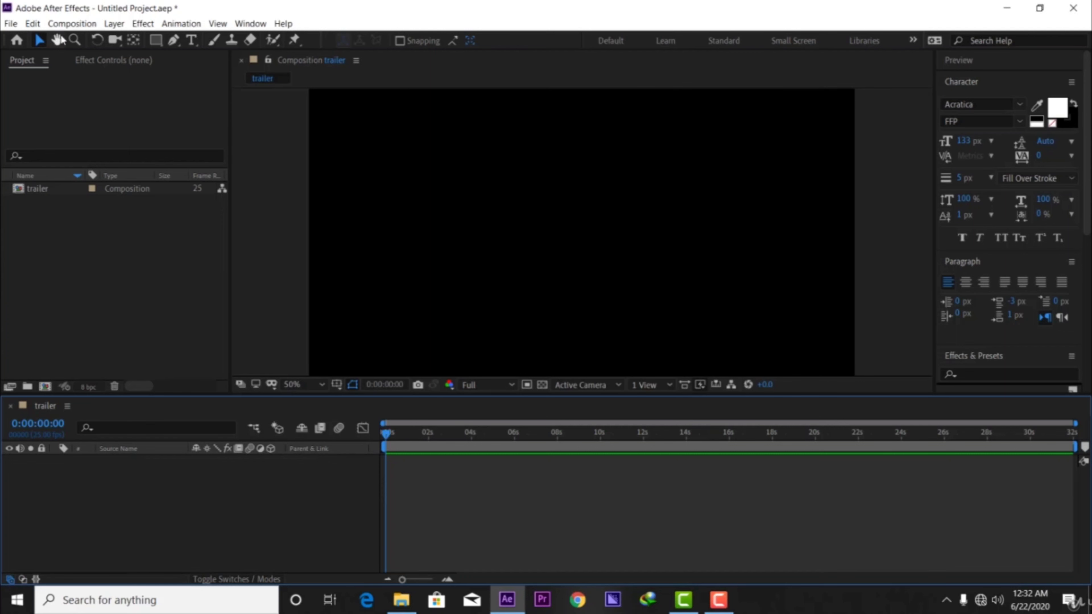
left_click(114, 25)
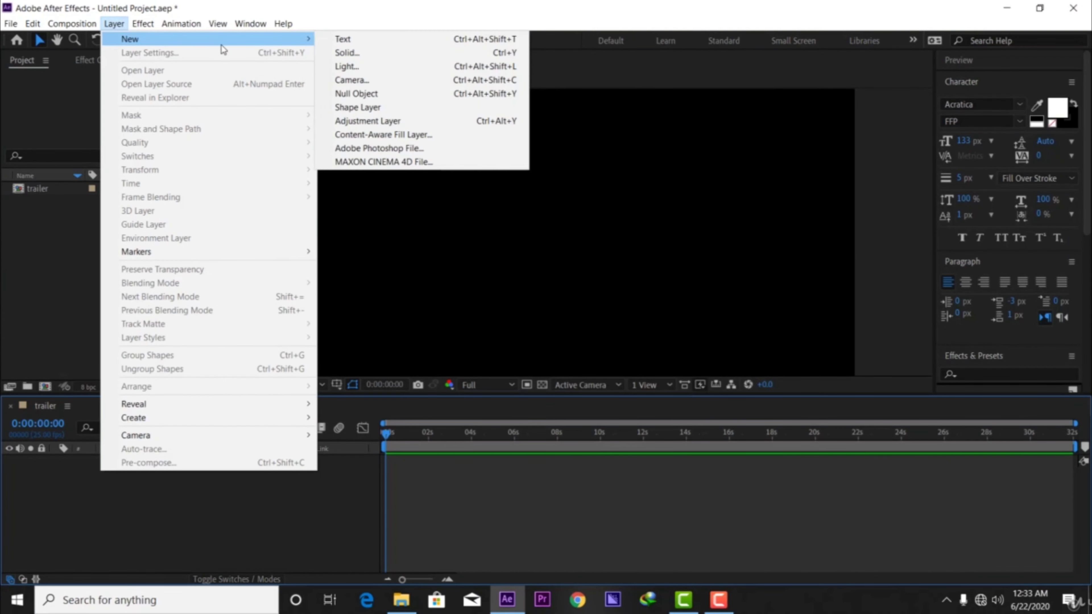
mouse_move(258, 26)
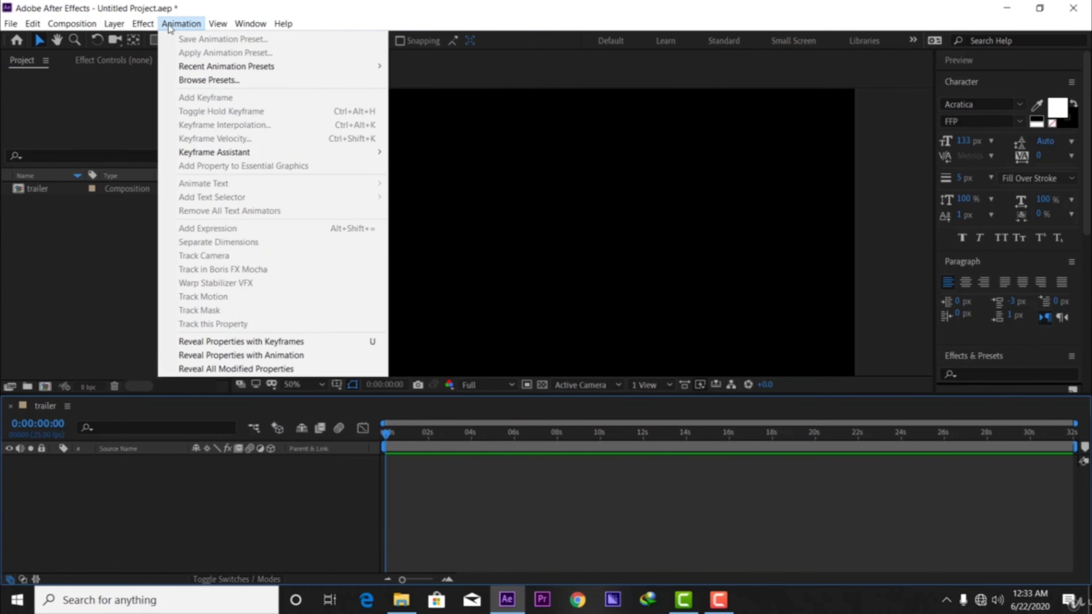
mouse_move(118, 27)
mouse_move(189, 43)
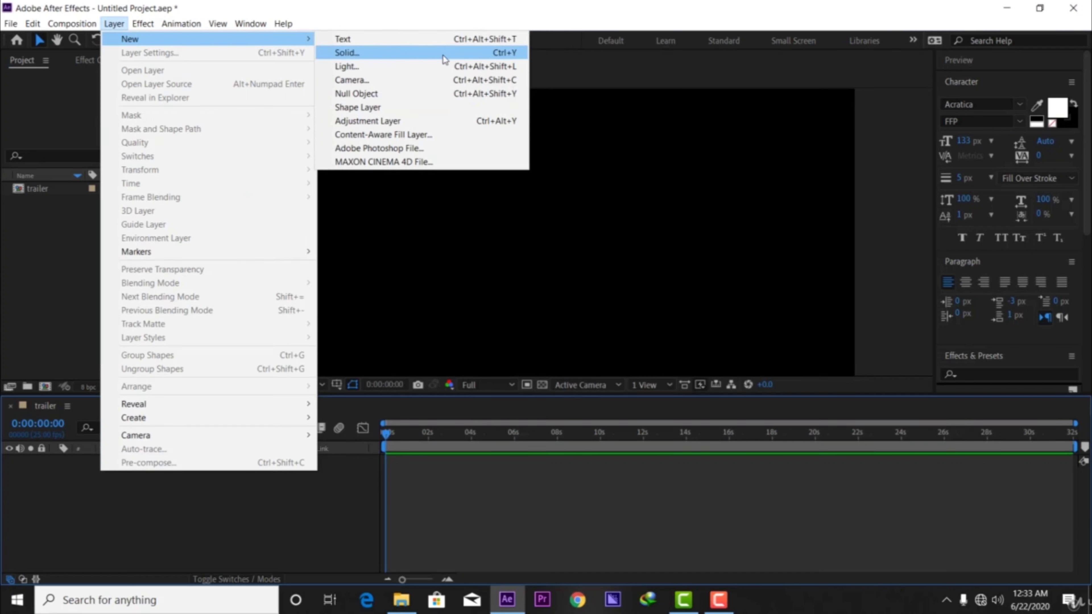
left_click(501, 52)
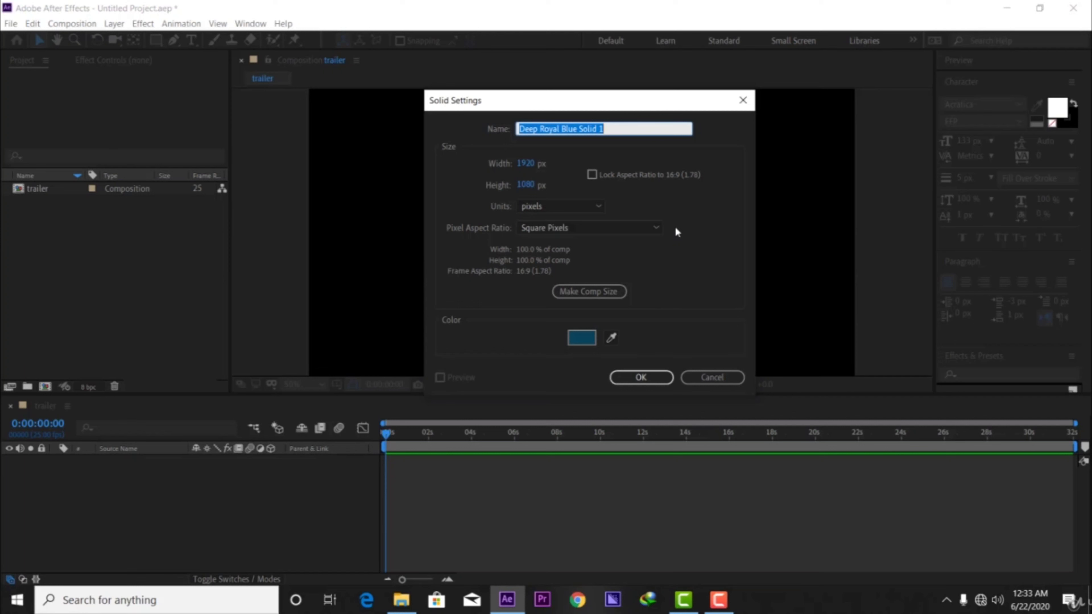
key("BackSpace")
type("bg")
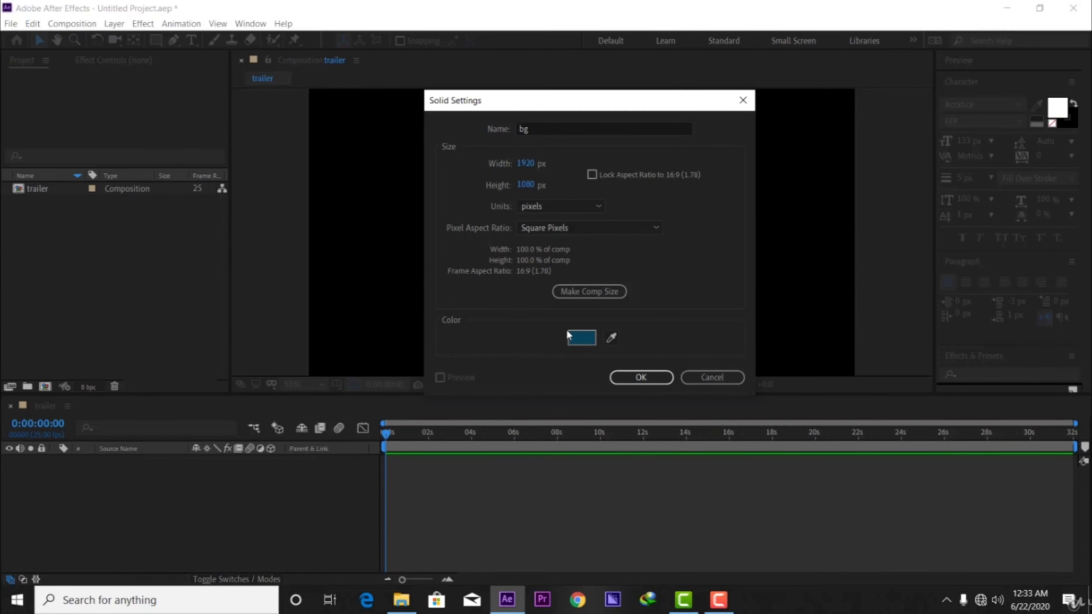
Set the solid's color to dark blue 093D55 and create the solid.
left_click(581, 338)
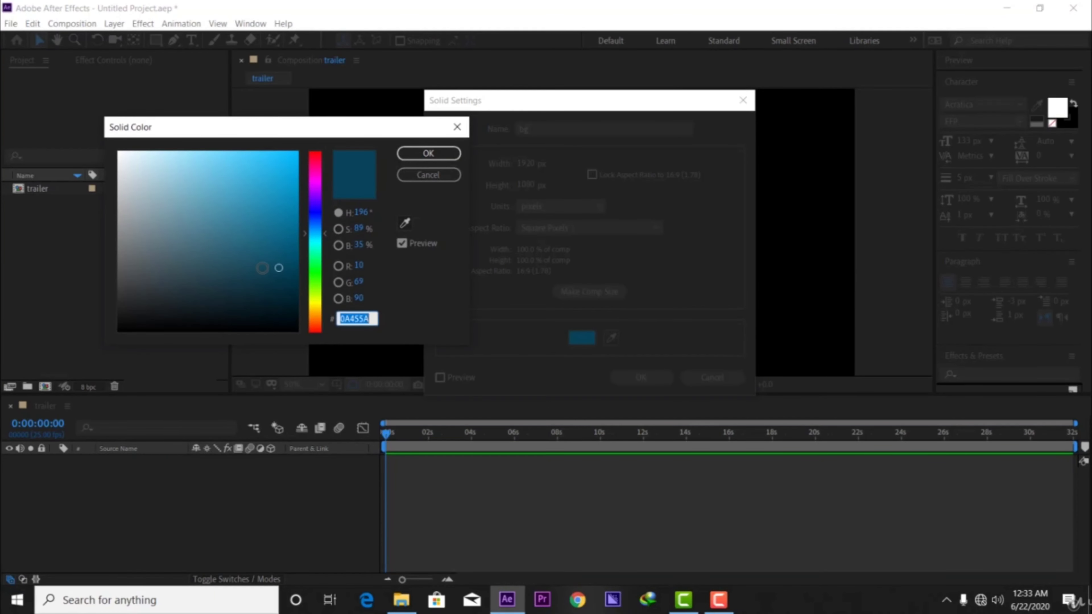
left_click_drag(279, 268, 278, 270)
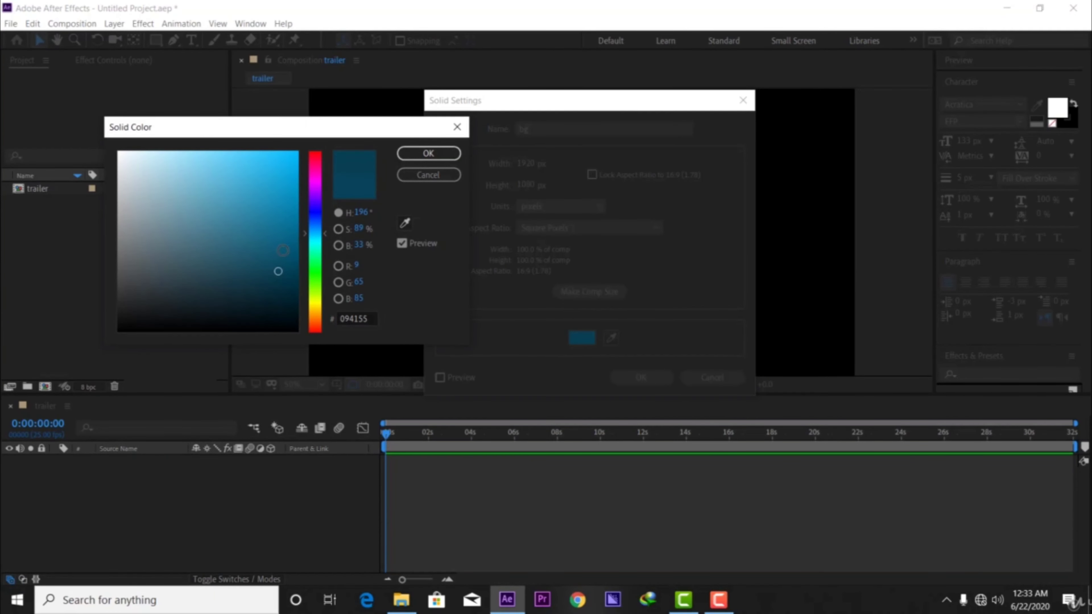
left_click(311, 234)
left_click(371, 319)
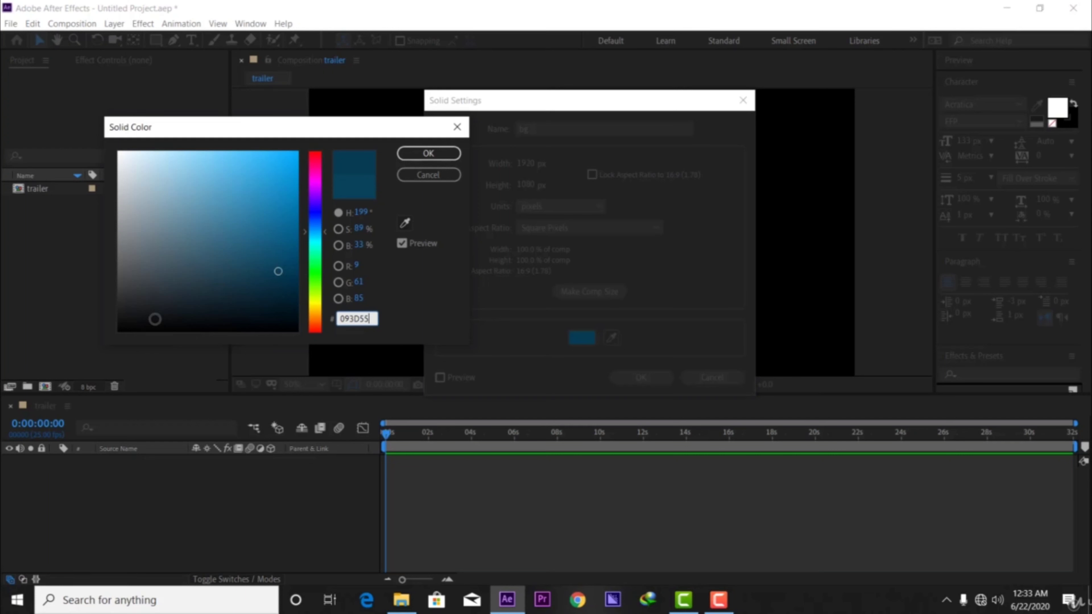
left_click(428, 153)
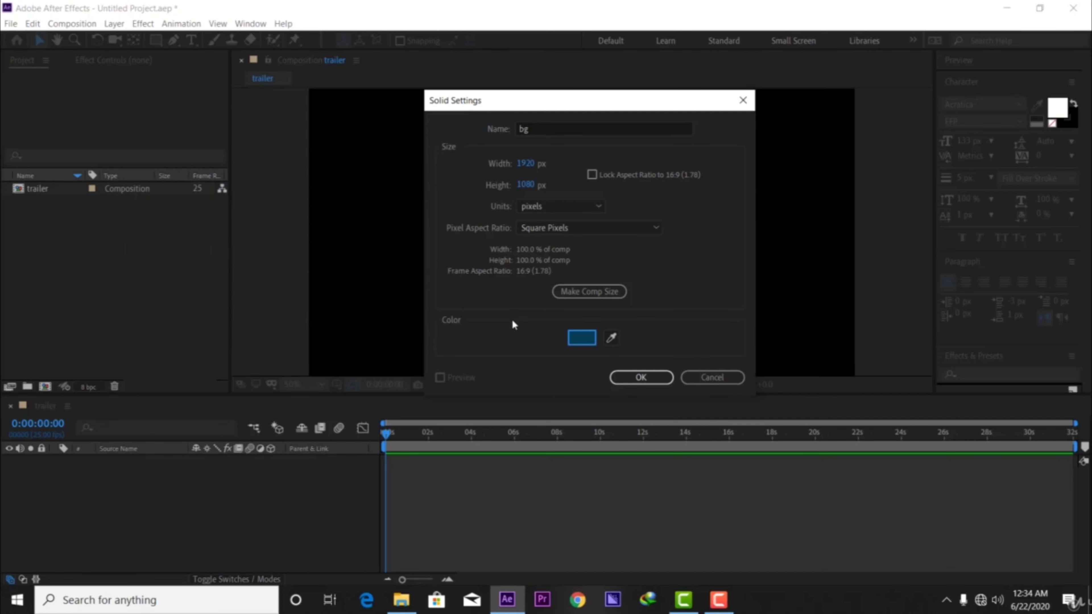
left_click(658, 384)
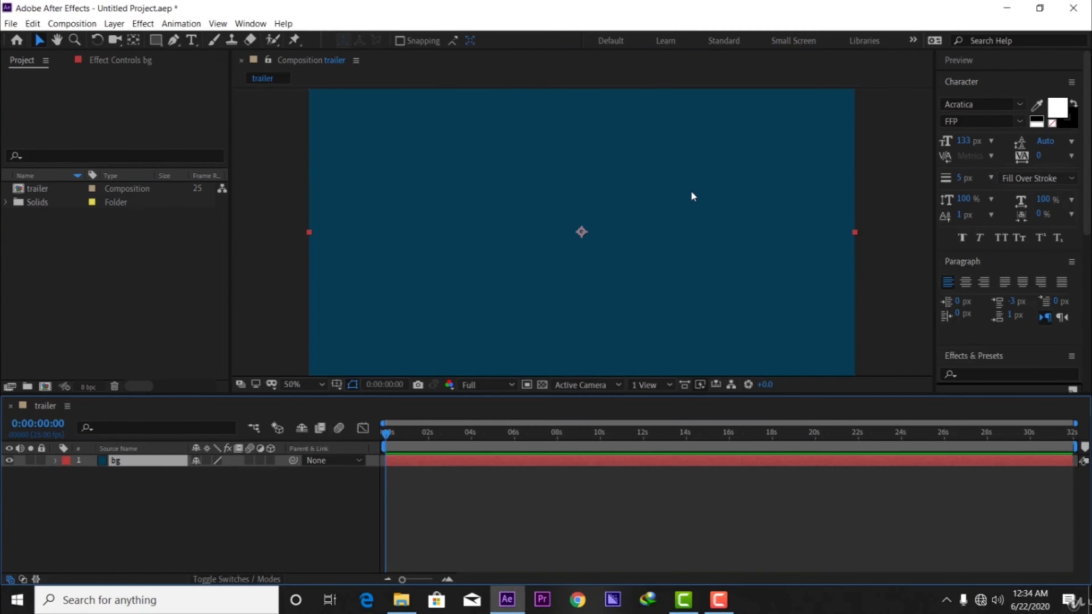
Try moving the bg solid around the composition frame and undo the moves.
left_click_drag(706, 182, 680, 180)
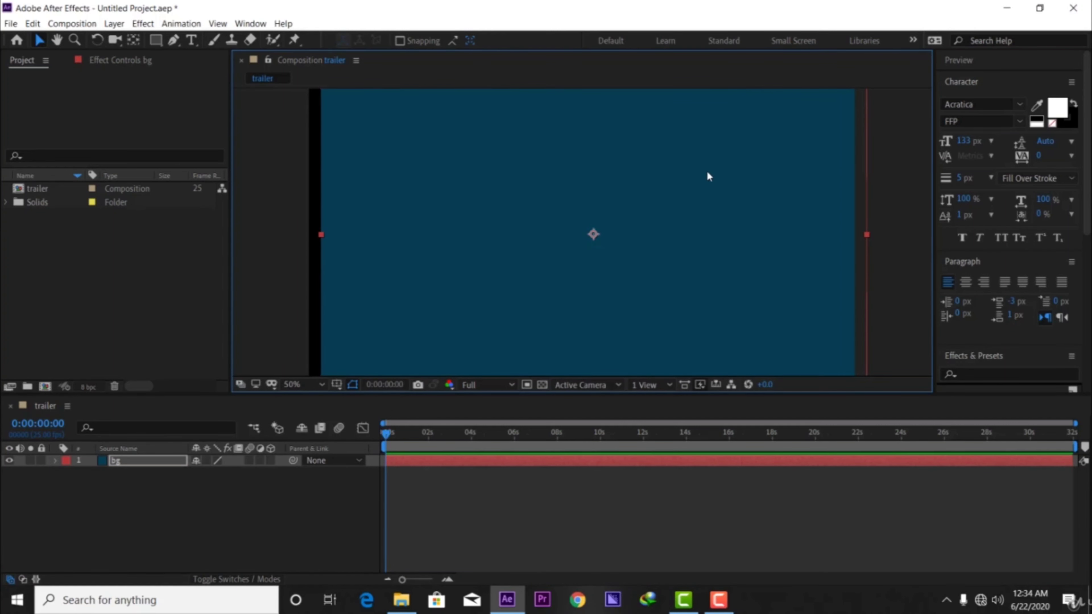
left_click_drag(612, 158, 607, 161)
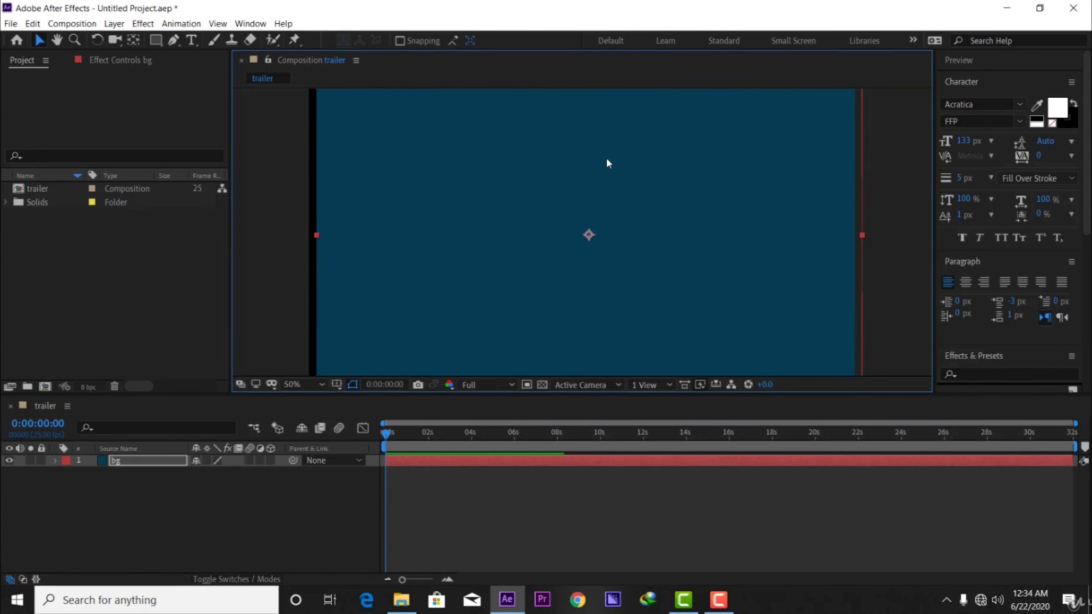
key("ctrl+z")
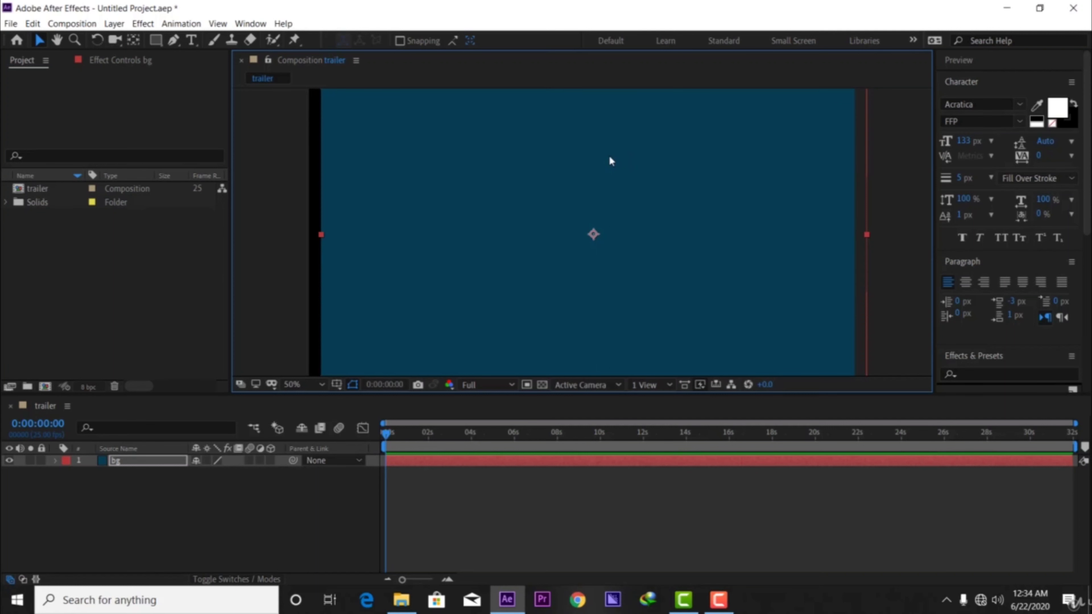
key("ctrl+z")
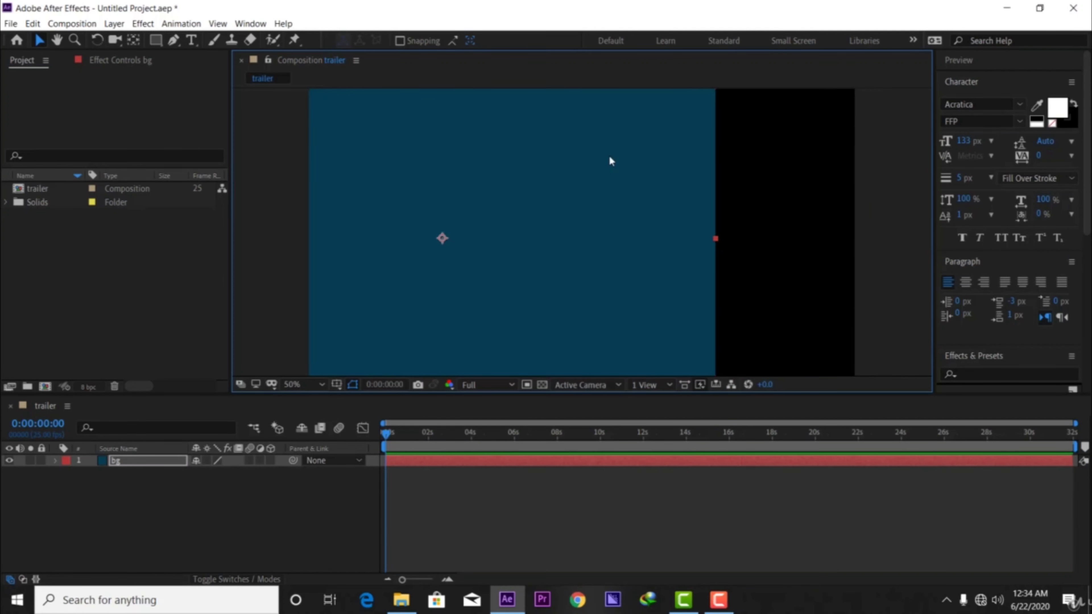
key("ctrl+z")
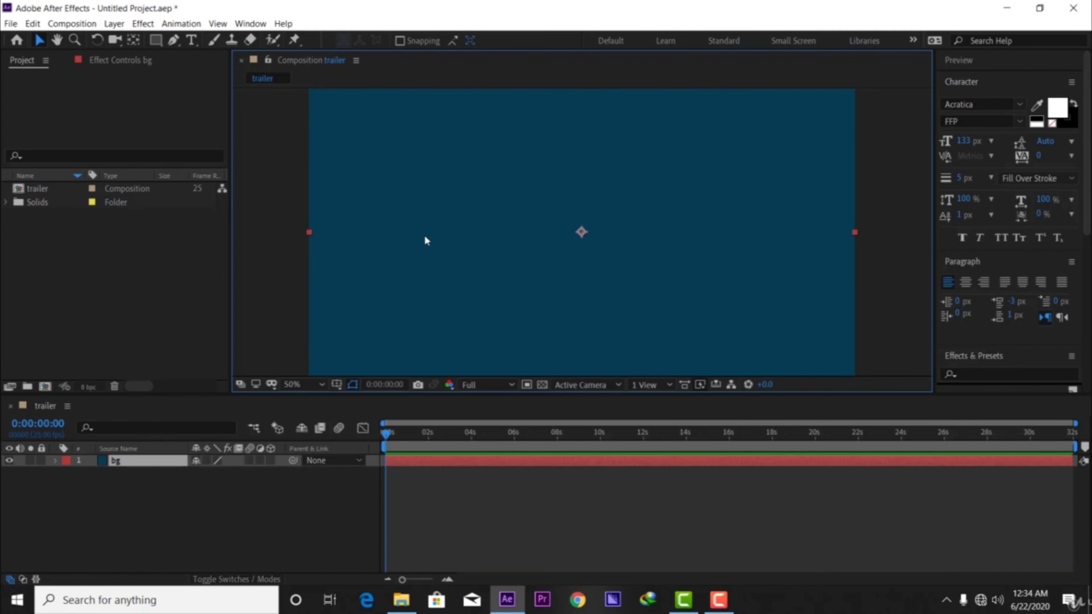
Lock the bg layer and test the lock by trying to move the solid in the composition frame.
left_click(41, 460)
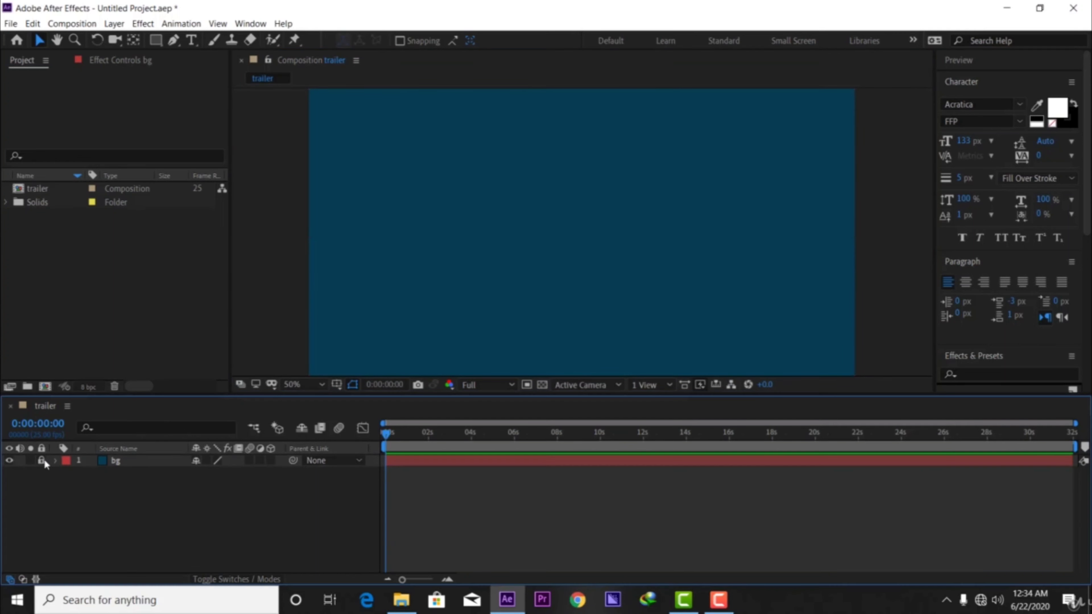
left_click_drag(638, 204, 334, 255)
left_click_drag(607, 167, 529, 200)
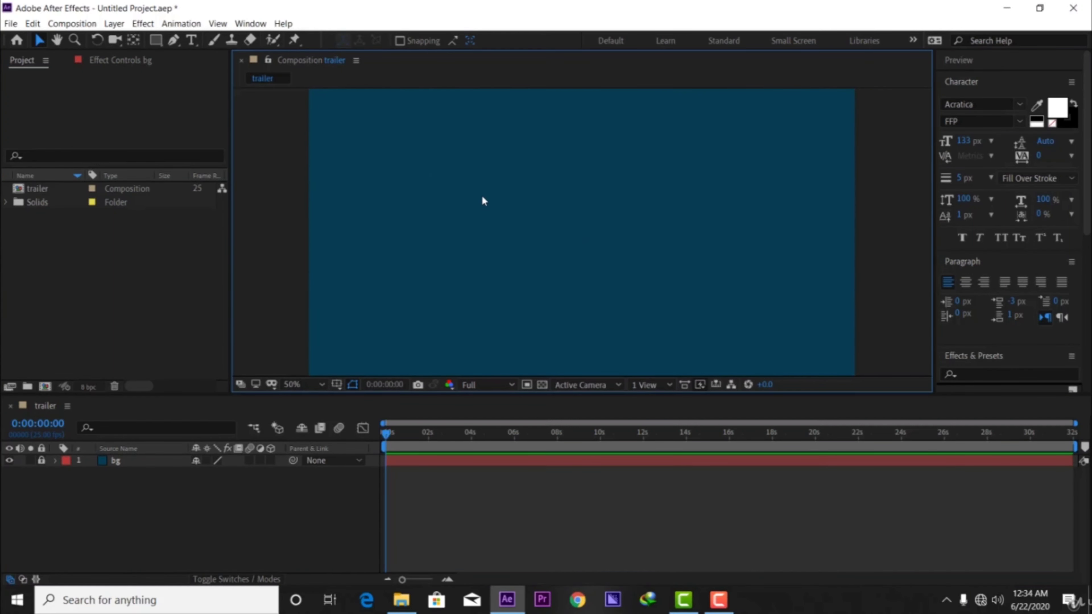
left_click_drag(473, 181, 612, 272)
left_click_drag(448, 233, 405, 236)
left_click_drag(390, 188, 546, 293)
left_click_drag(637, 238, 516, 247)
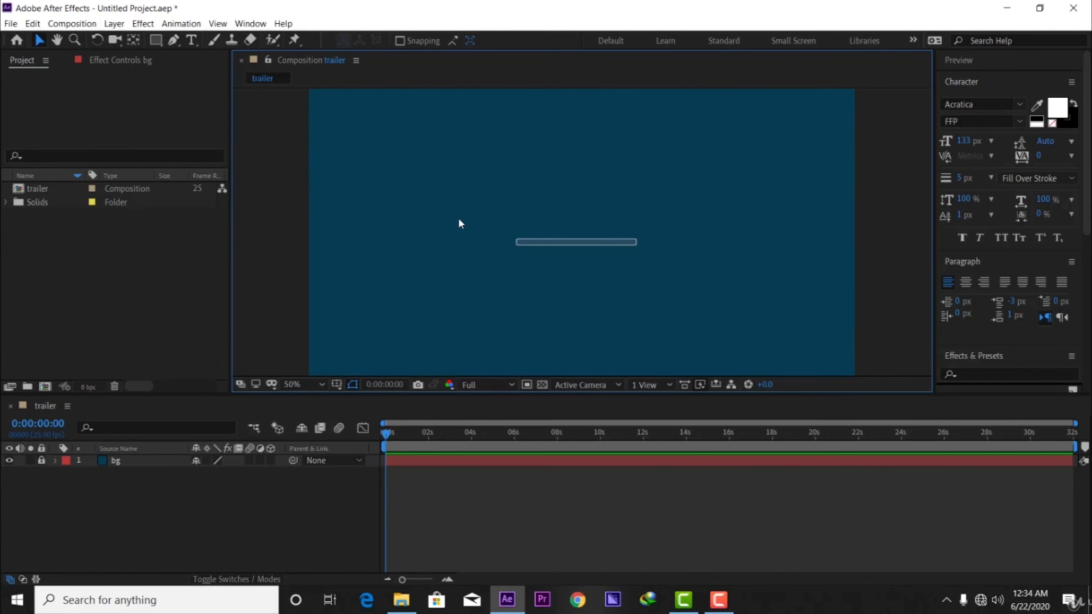
left_click_drag(433, 166, 501, 298)
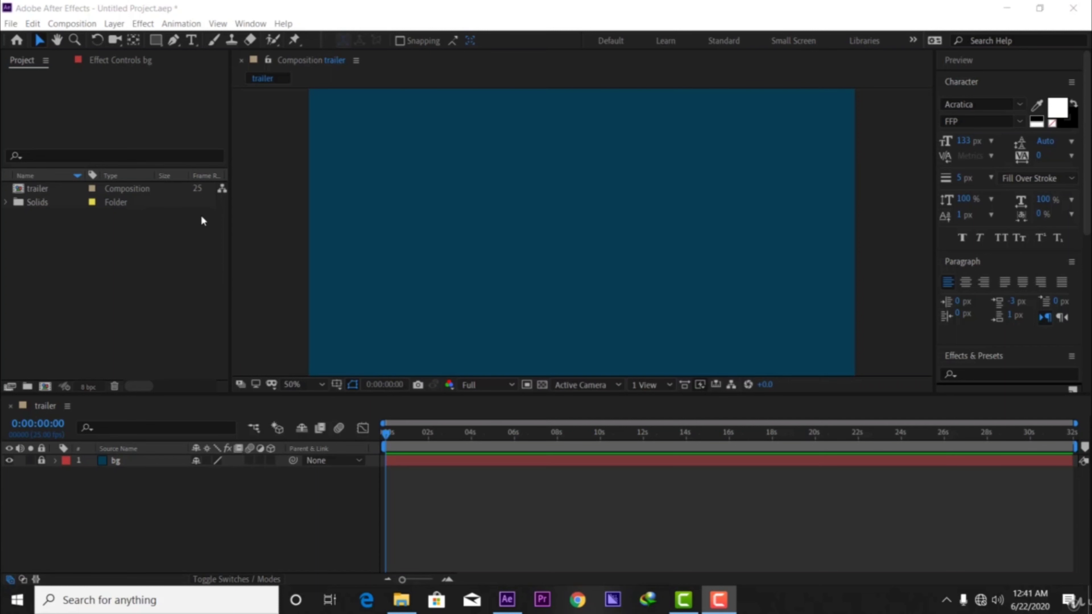
Start importing files into the project and browse to the "section 2 icons" folder inside "infographics course".
left_click(136, 275)
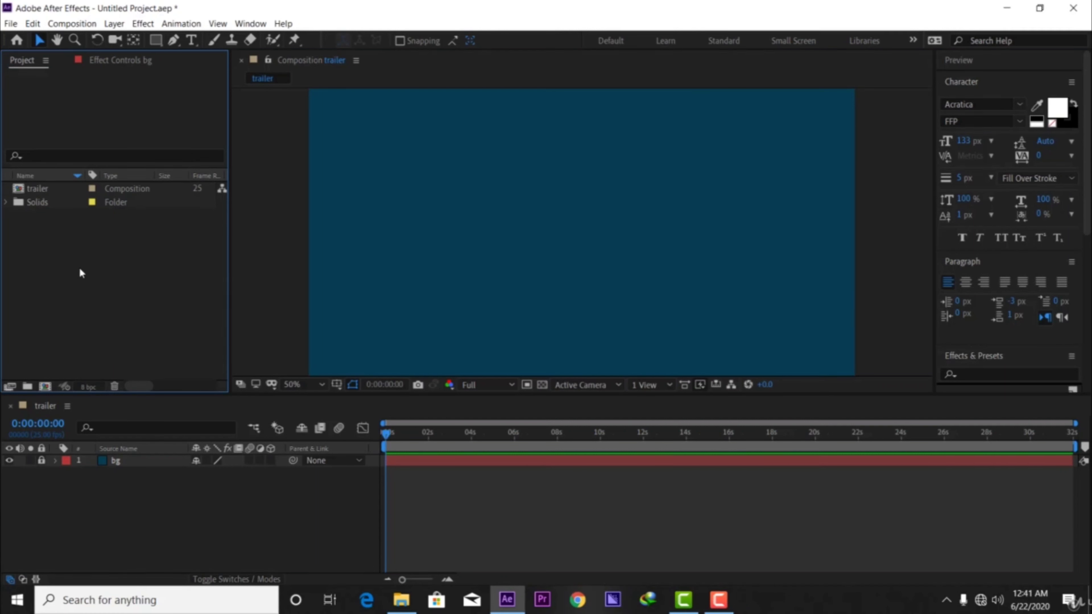
right_click(59, 258)
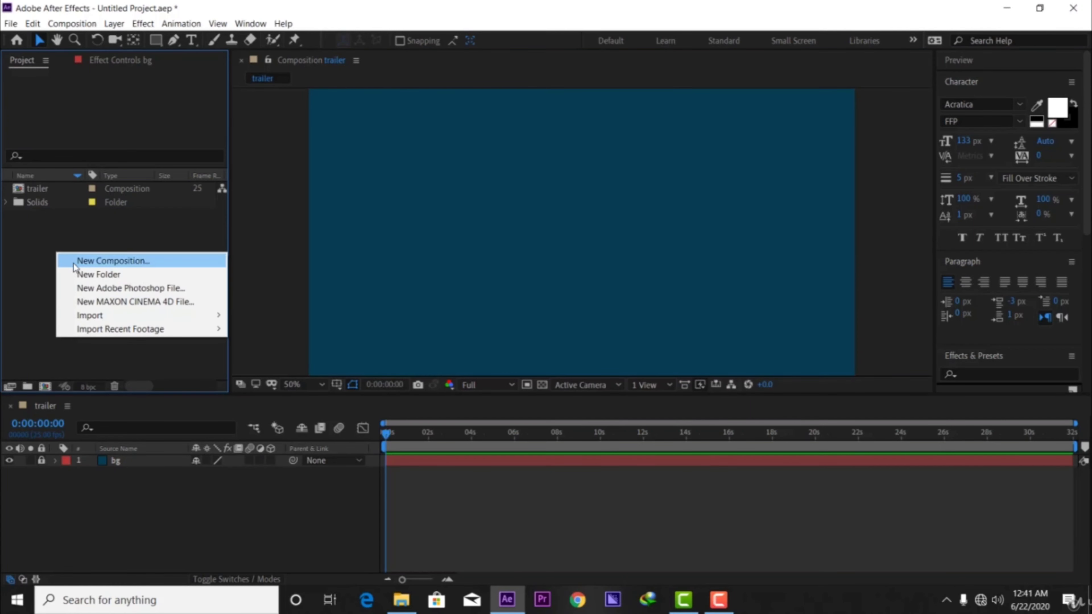
mouse_move(111, 320)
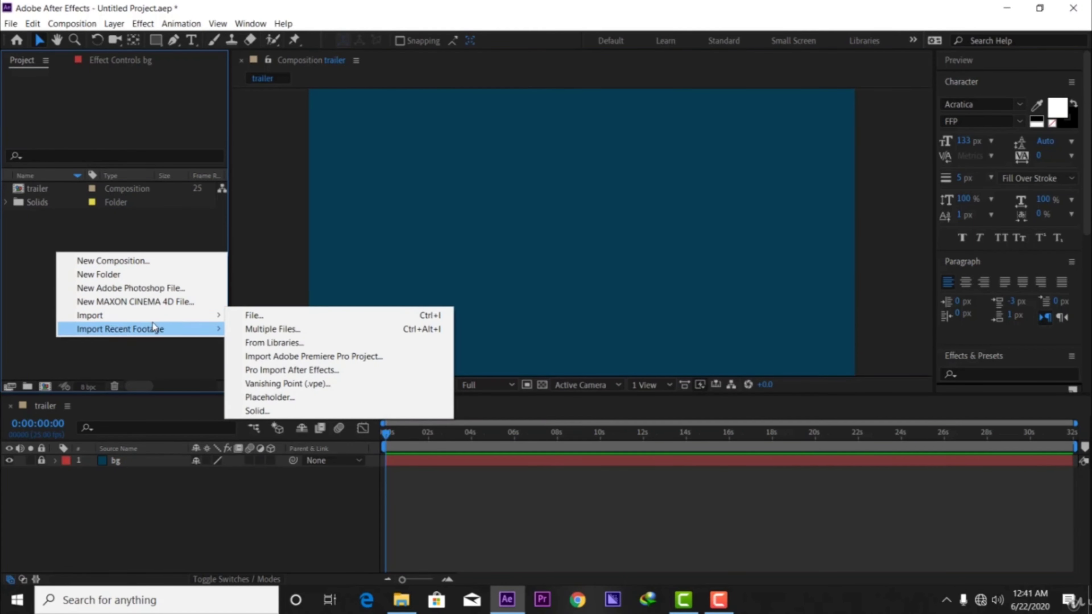
left_click(250, 317)
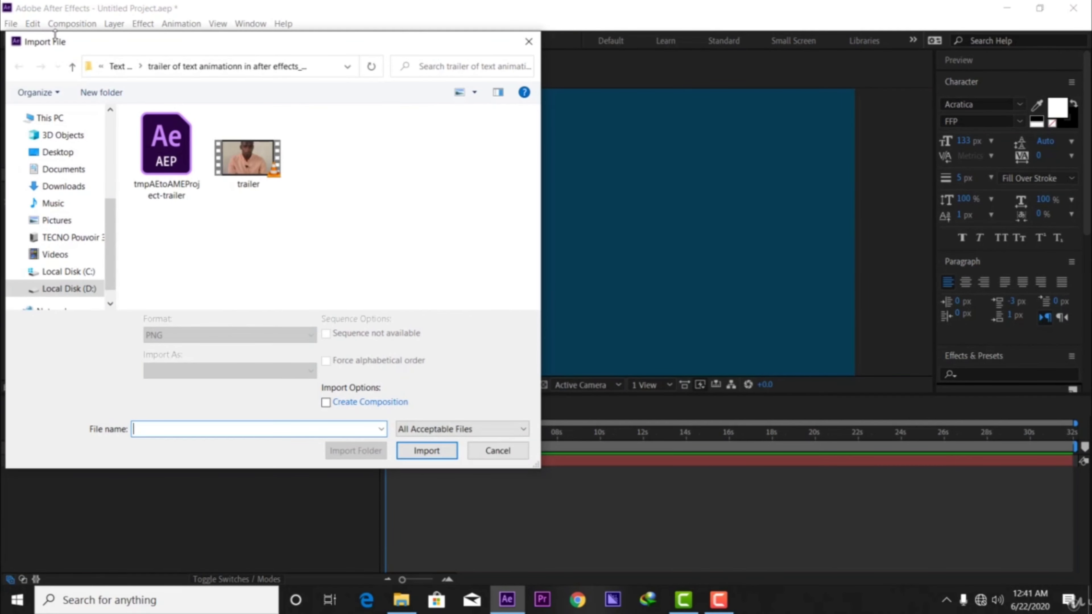
left_click(73, 67)
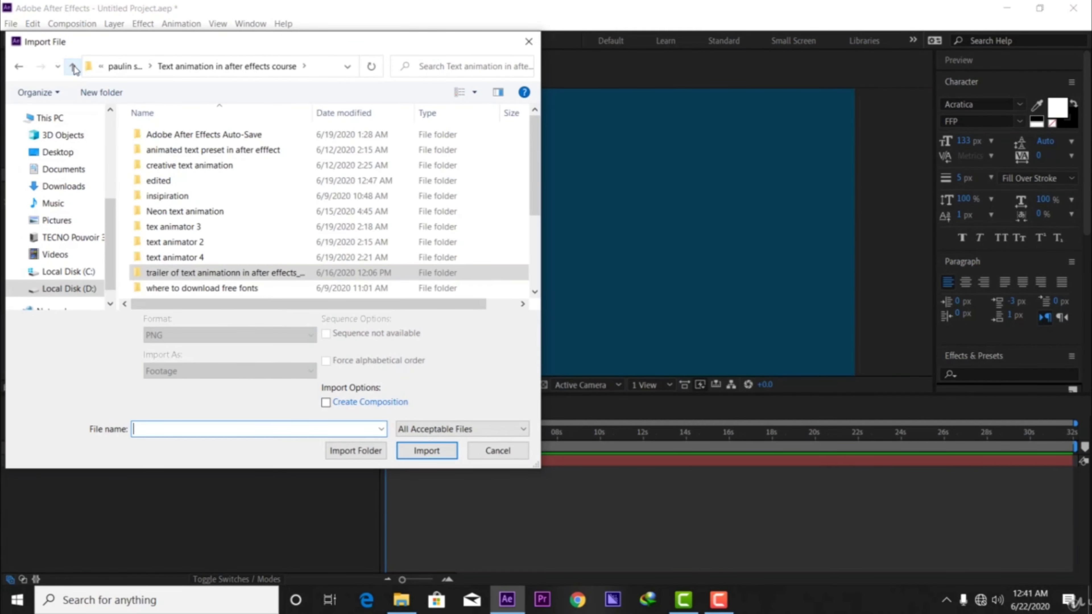
left_click(73, 67)
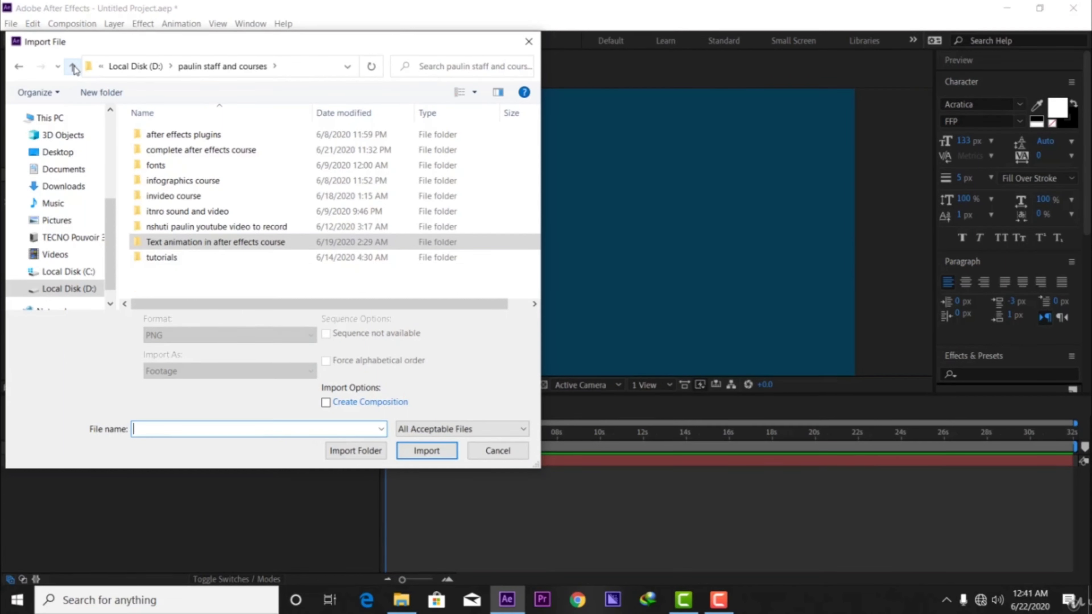
double_click(225, 180)
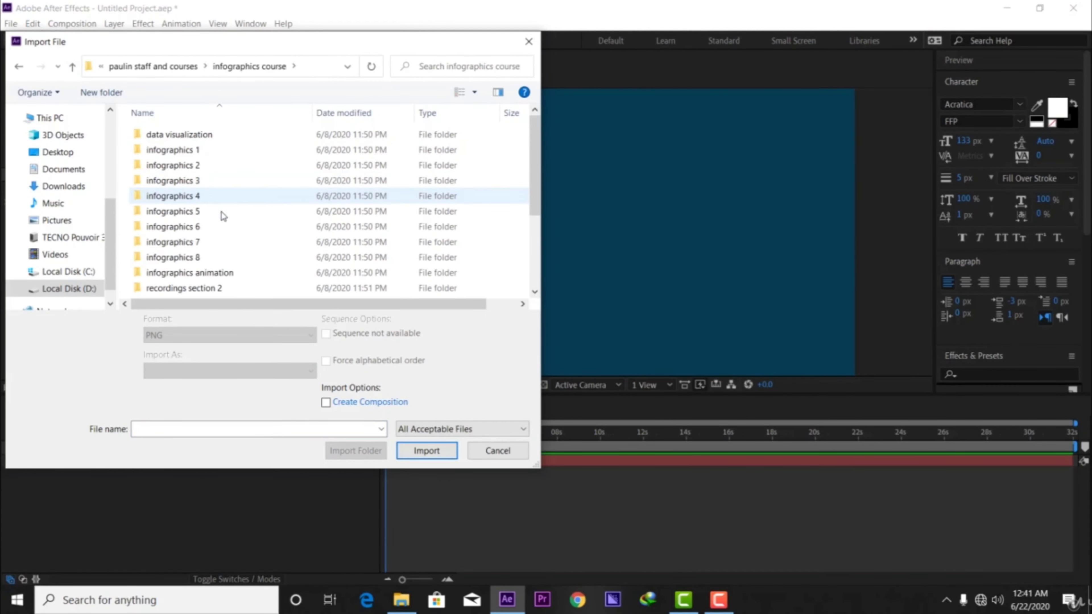
scroll(230, 271, "down", 1)
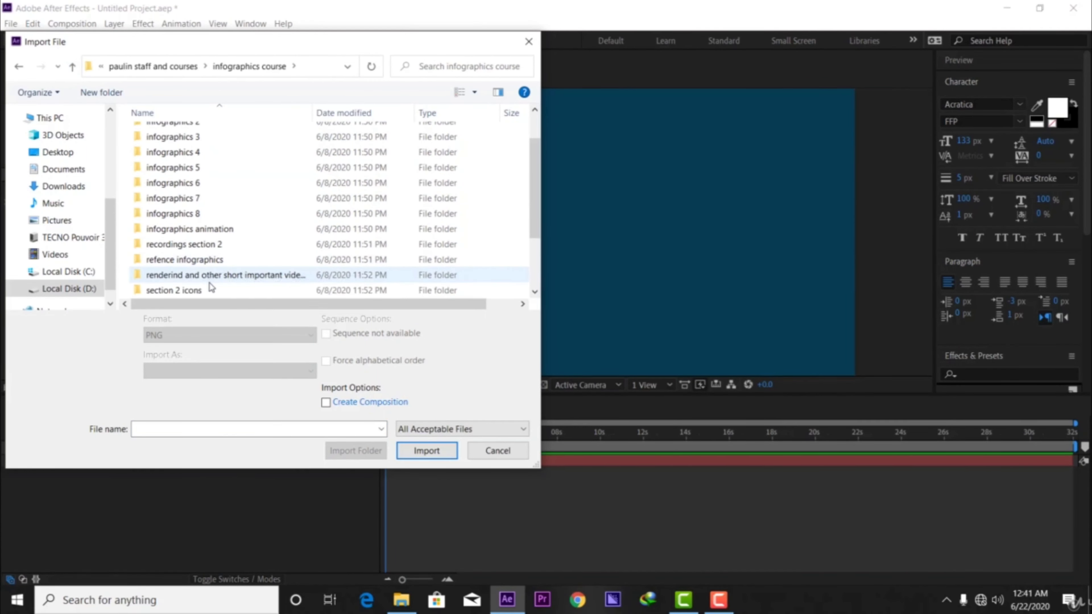
double_click(207, 291)
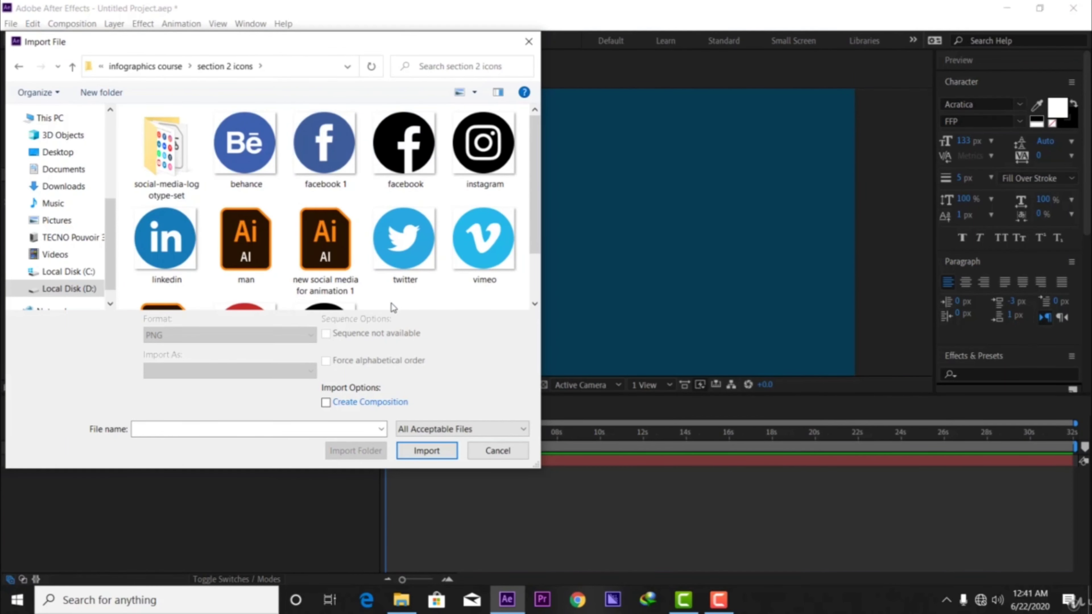
scroll(246, 241, "down", 1)
scroll(258, 249, "up", 1)
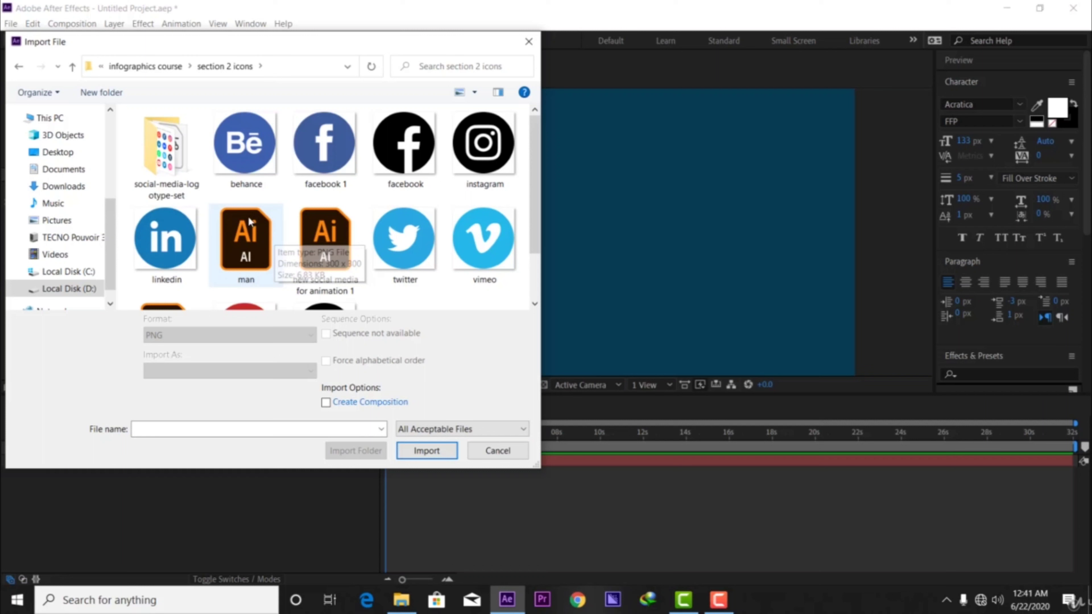
Import the behance, facebook 1, facebook, instagram, linkedin, twitter and vimeo PNG icons into the project as footage.
left_click(243, 167)
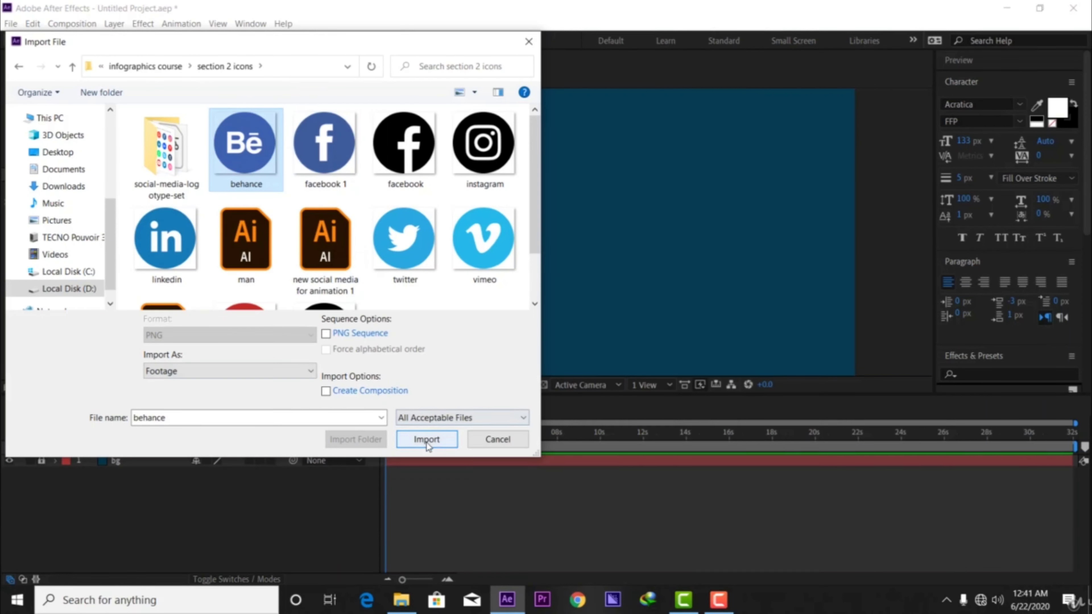
left_click(315, 160, "ctrl")
left_click(172, 256, "ctrl")
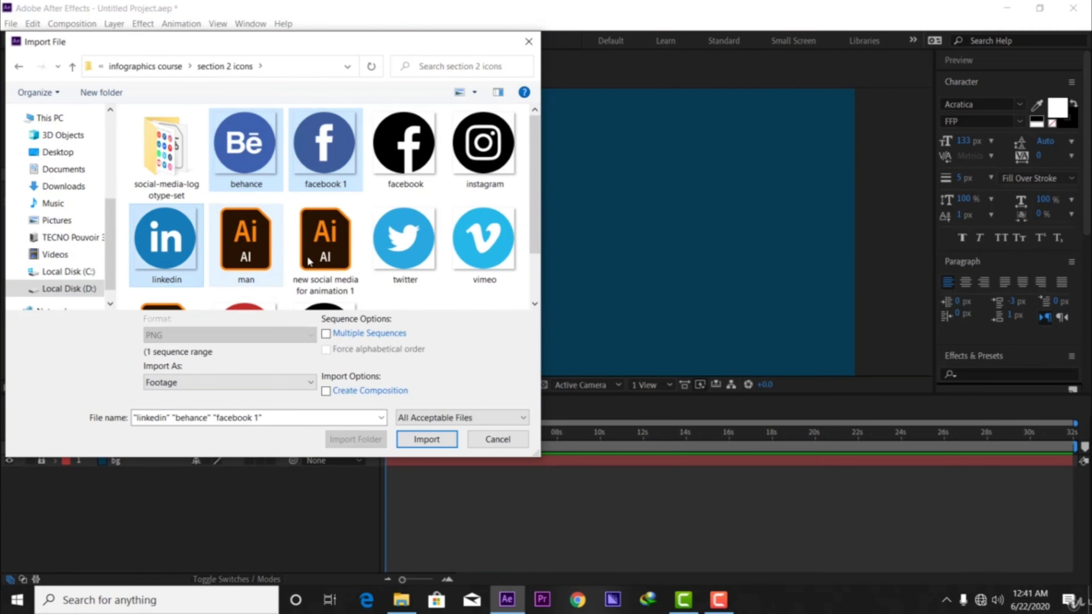
left_click(388, 263, "ctrl")
left_click(479, 243, "ctrl")
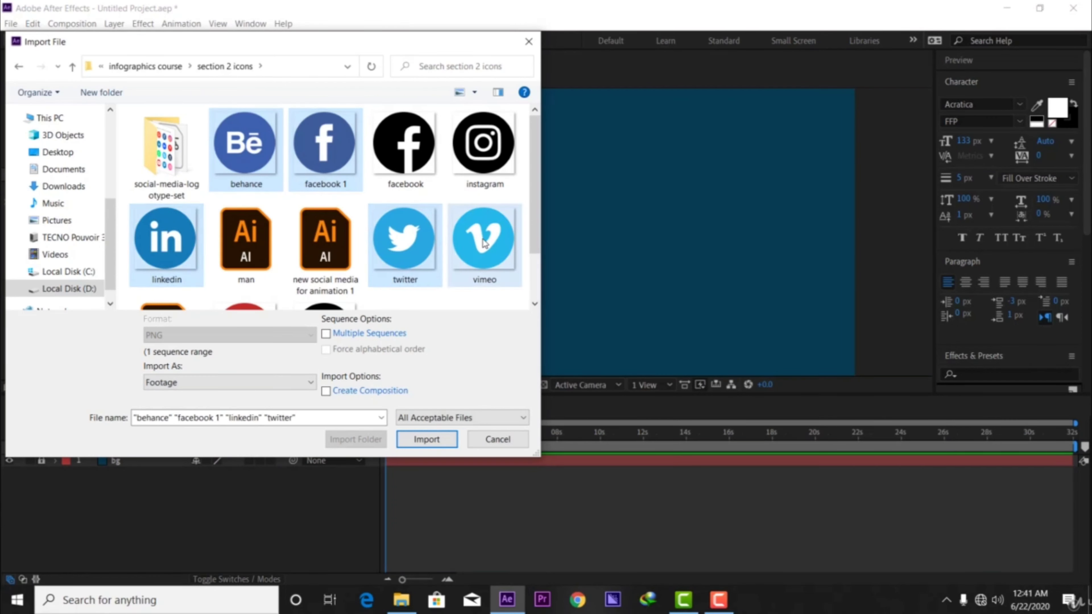
left_click(425, 135, "ctrl")
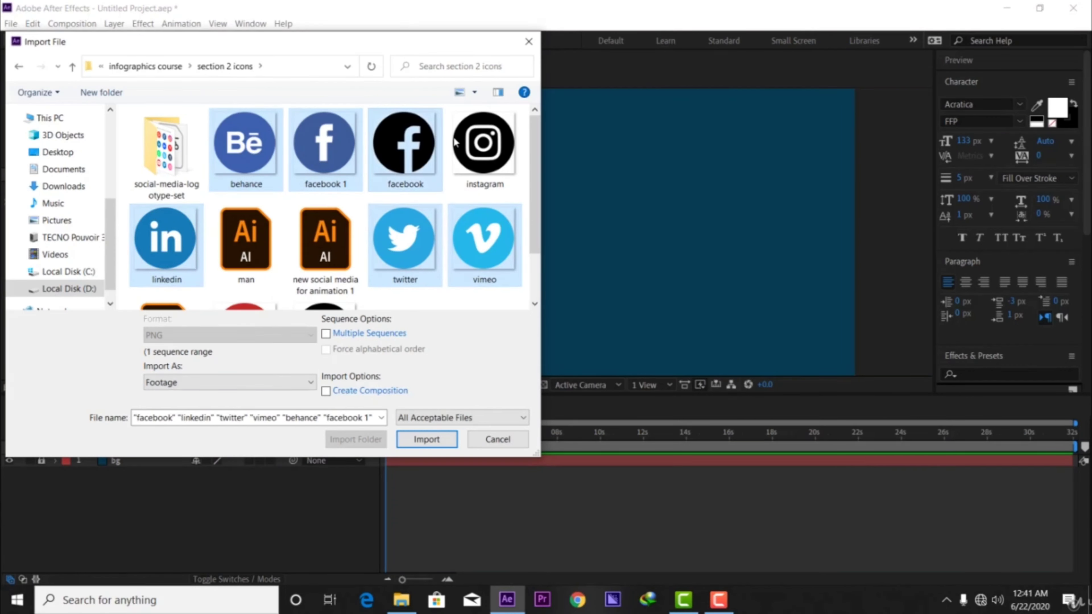
left_click(475, 144, "ctrl")
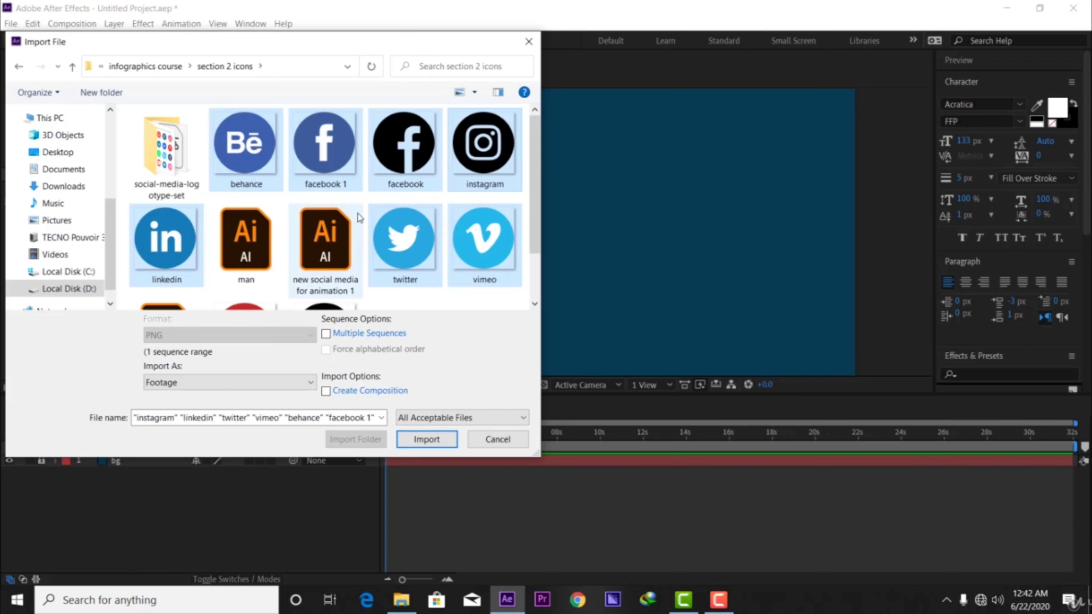
left_click(425, 439)
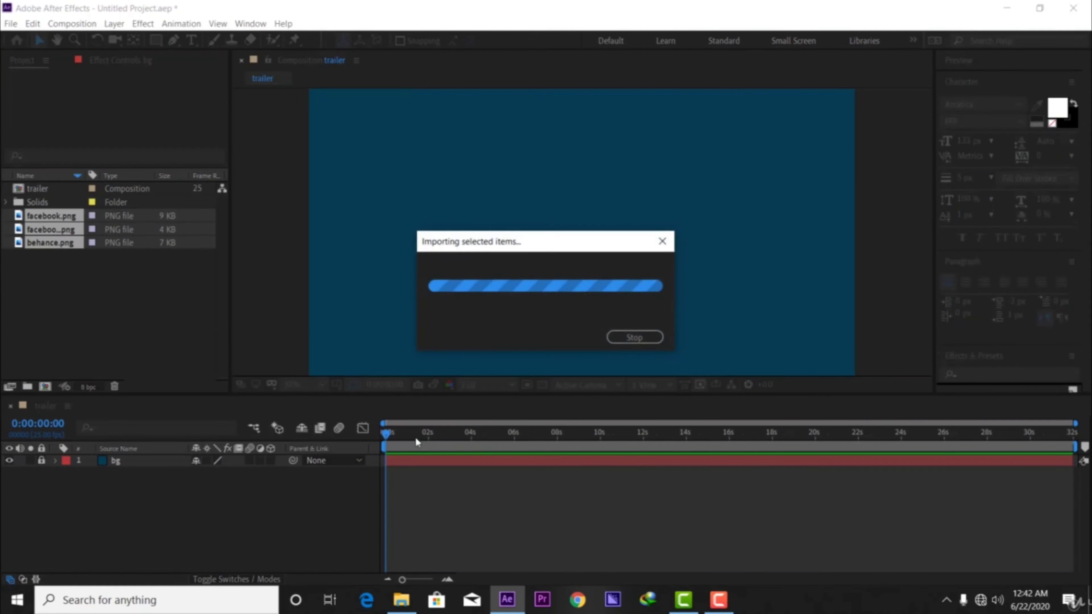
left_click(164, 349)
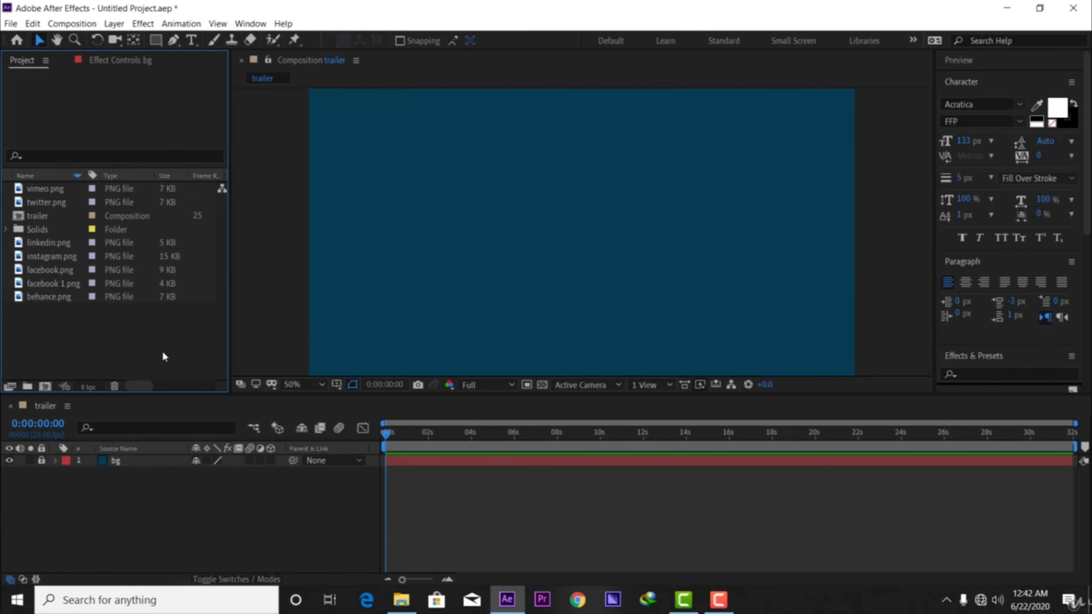
Preview the imported vimeo, twitter, instagram, linkedin, facebook, facebook 1 and behance icons one by one in the project.
left_click(60, 190)
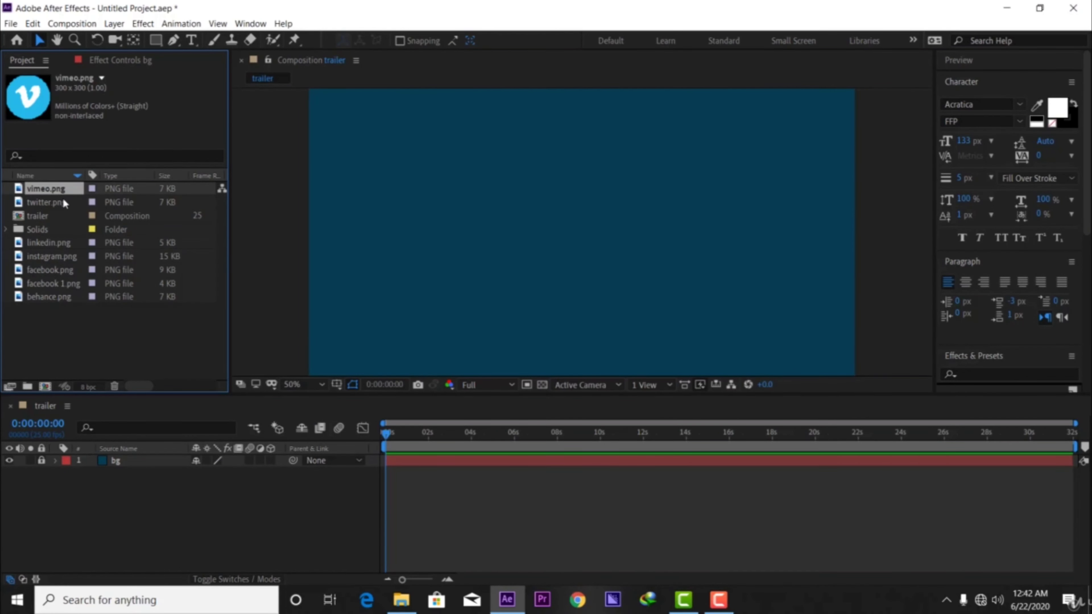
left_click(63, 200)
left_click(57, 255)
left_click(59, 244)
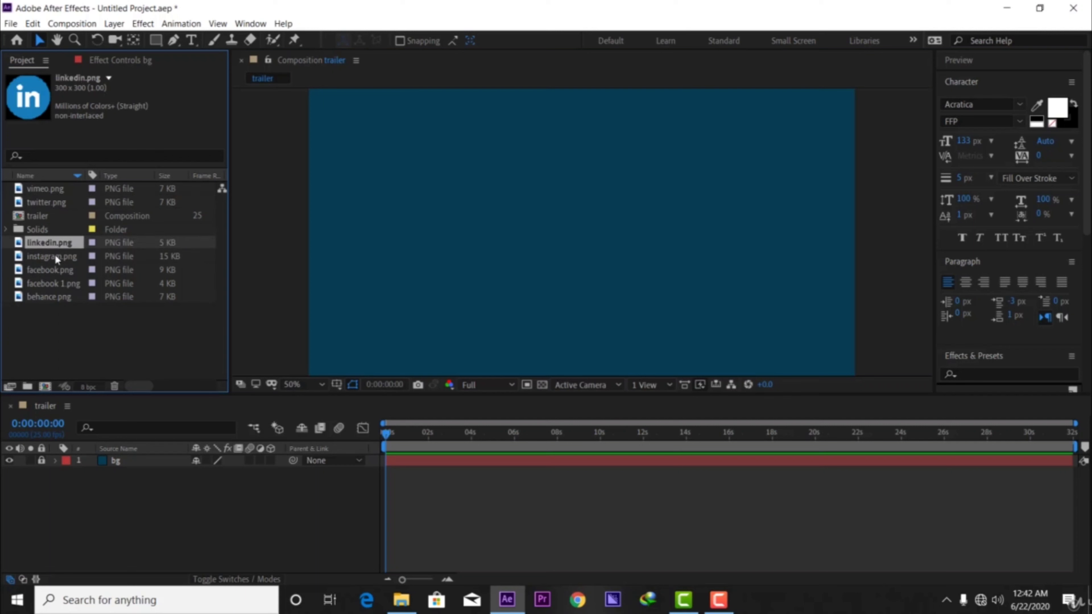
left_click(53, 257)
left_click(50, 269)
left_click(53, 284)
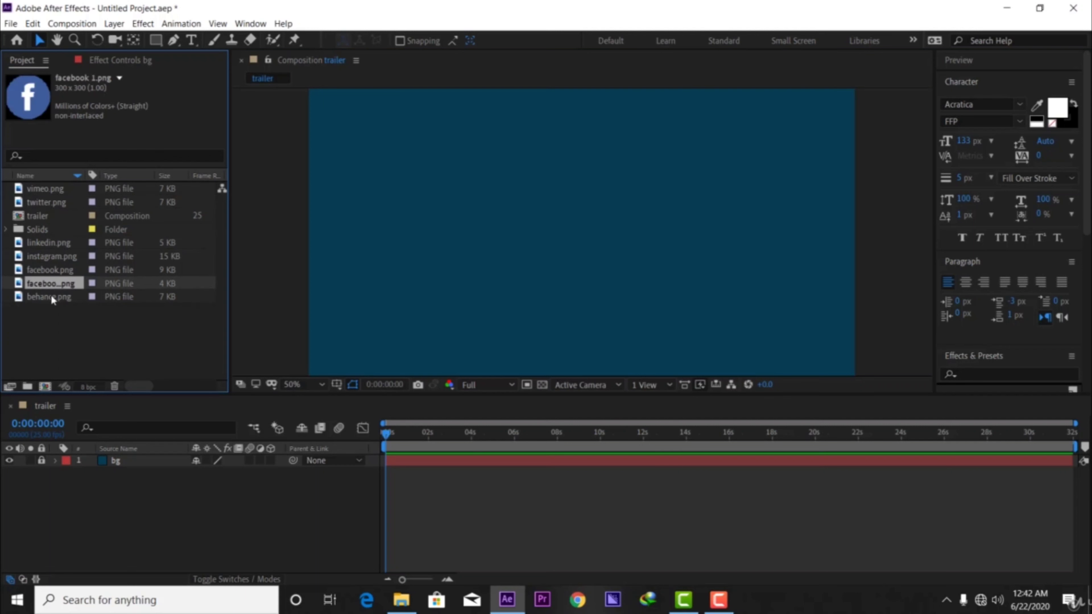
left_click(53, 297)
left_click(64, 320)
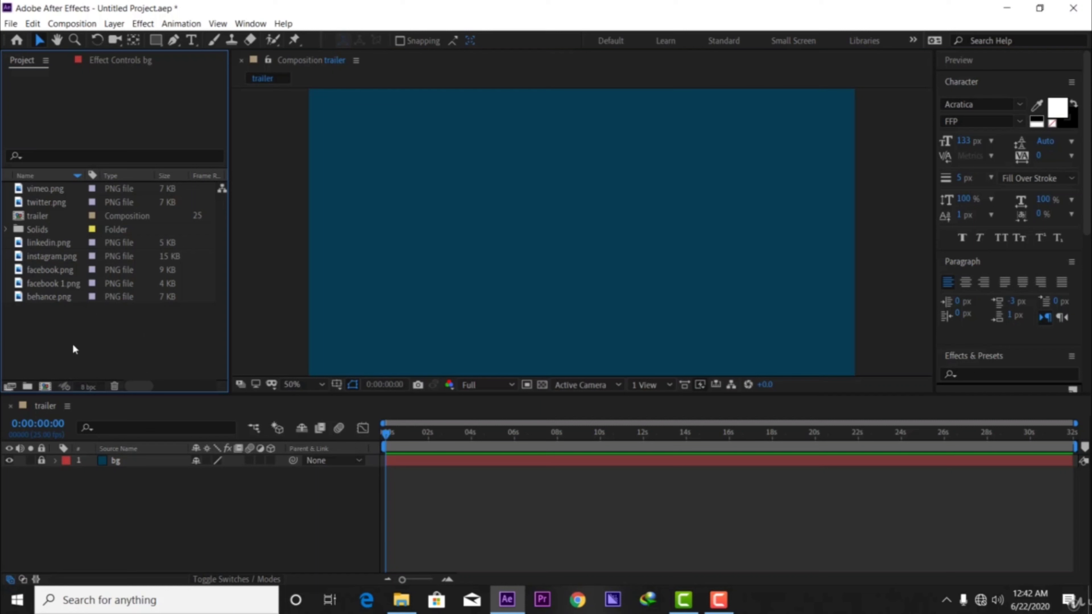
Create a new folder in the project and name it iconws.
left_click(27, 386)
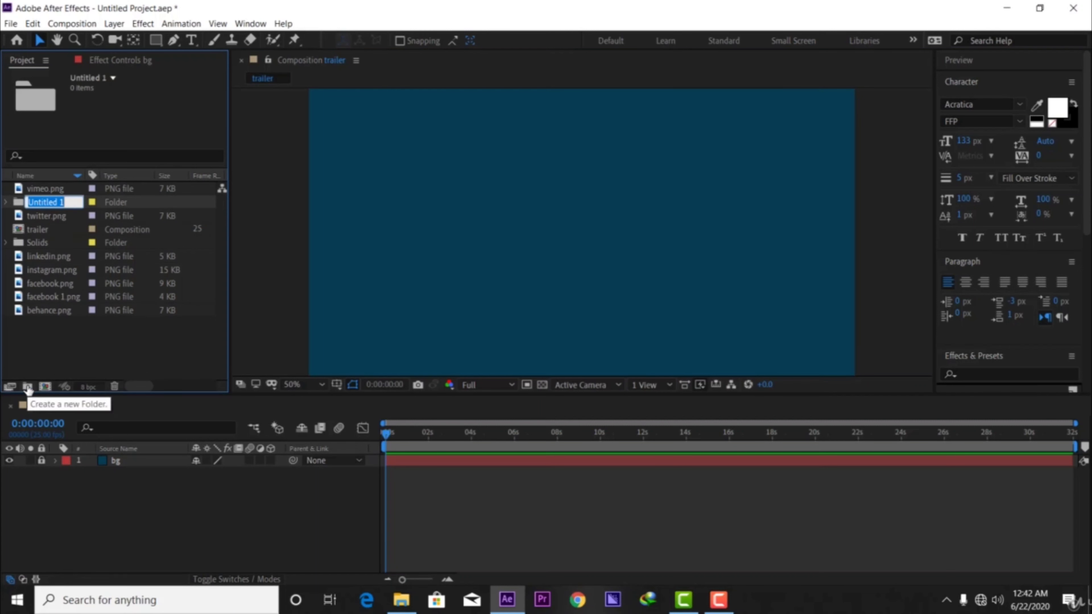
type("\\")
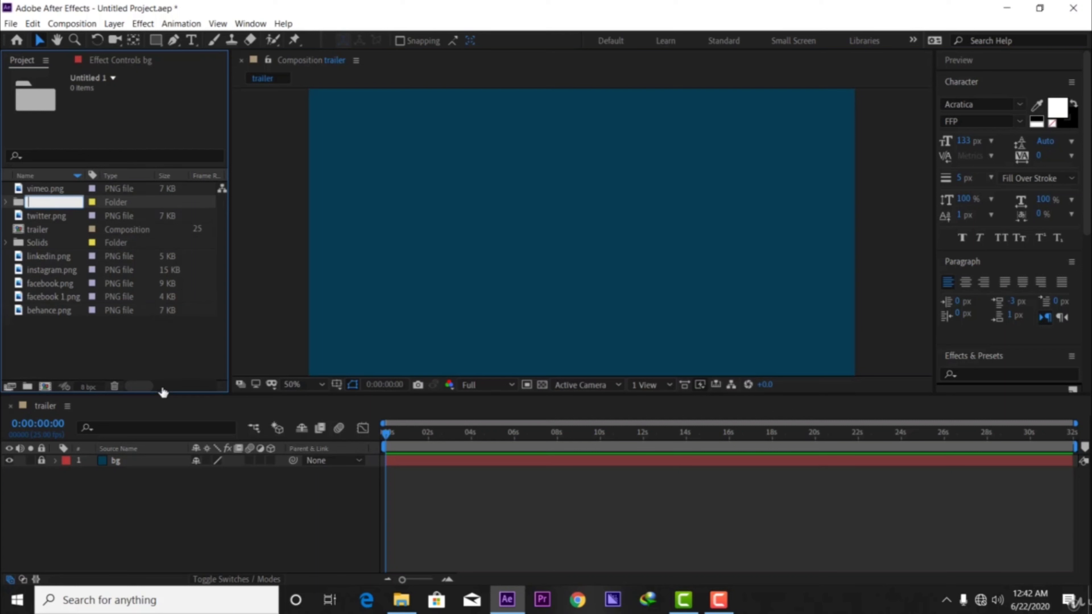
type("iconws")
left_click(105, 345)
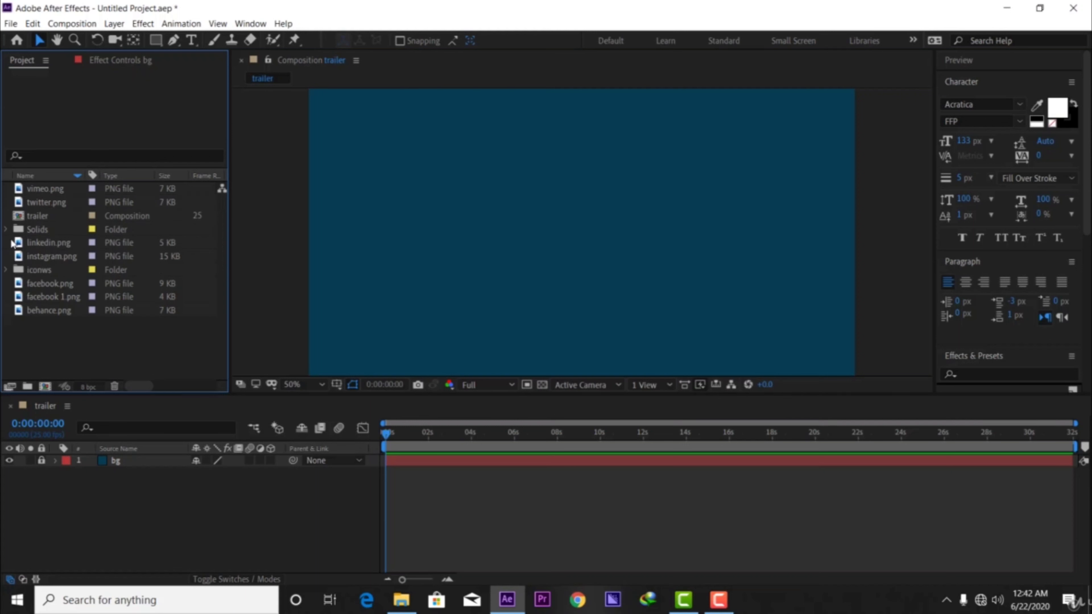
Rename the iconws folder to icons.
left_click(36, 269)
right_click(37, 269)
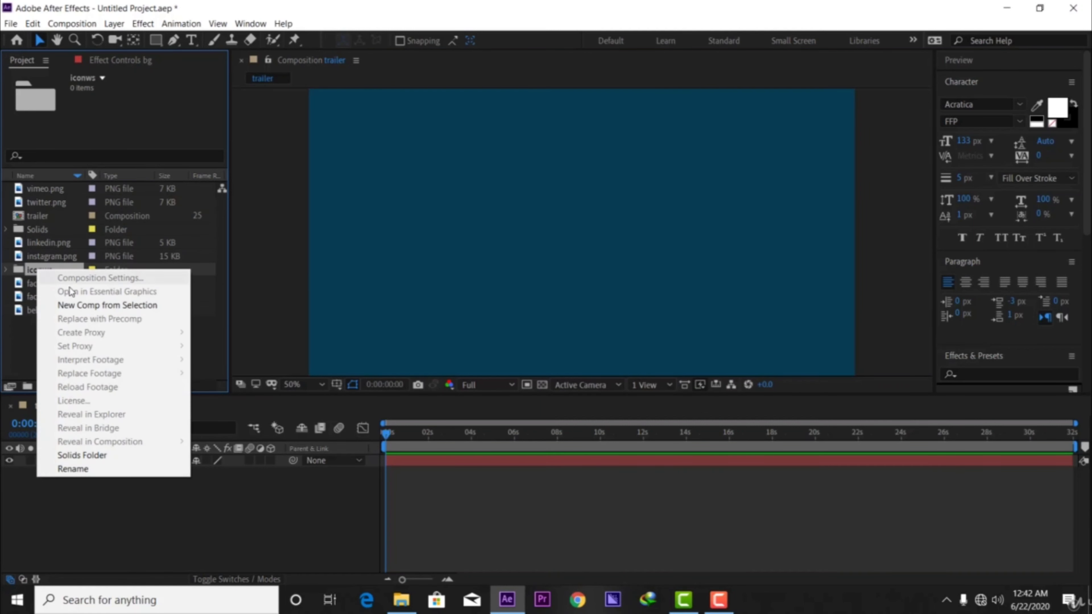
left_click(74, 470)
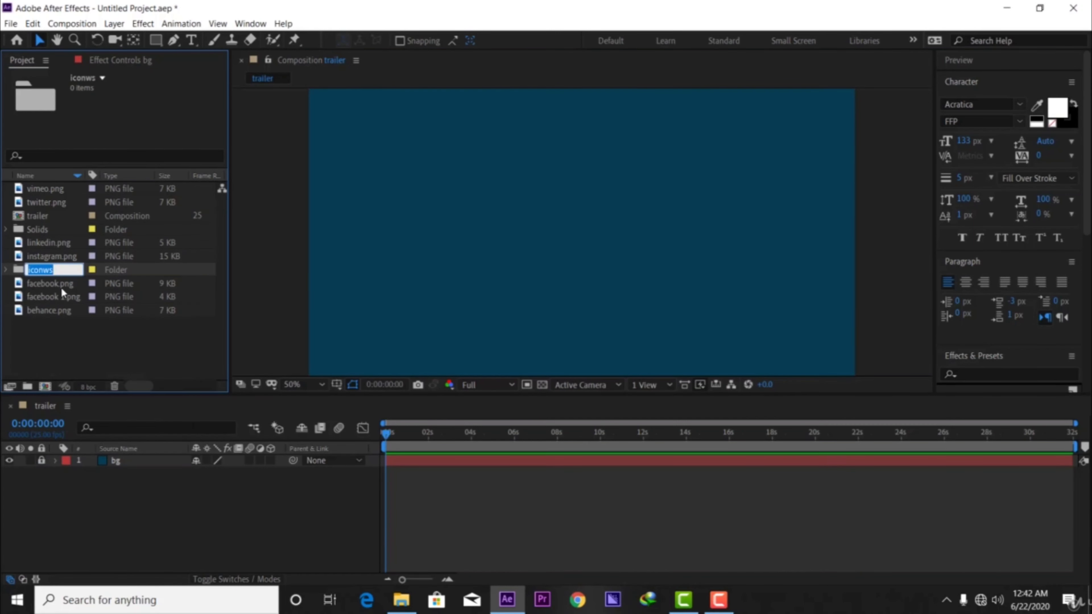
left_click(64, 269)
key("BackSpace")
key("BackSpace")
type("s")
left_click(63, 326)
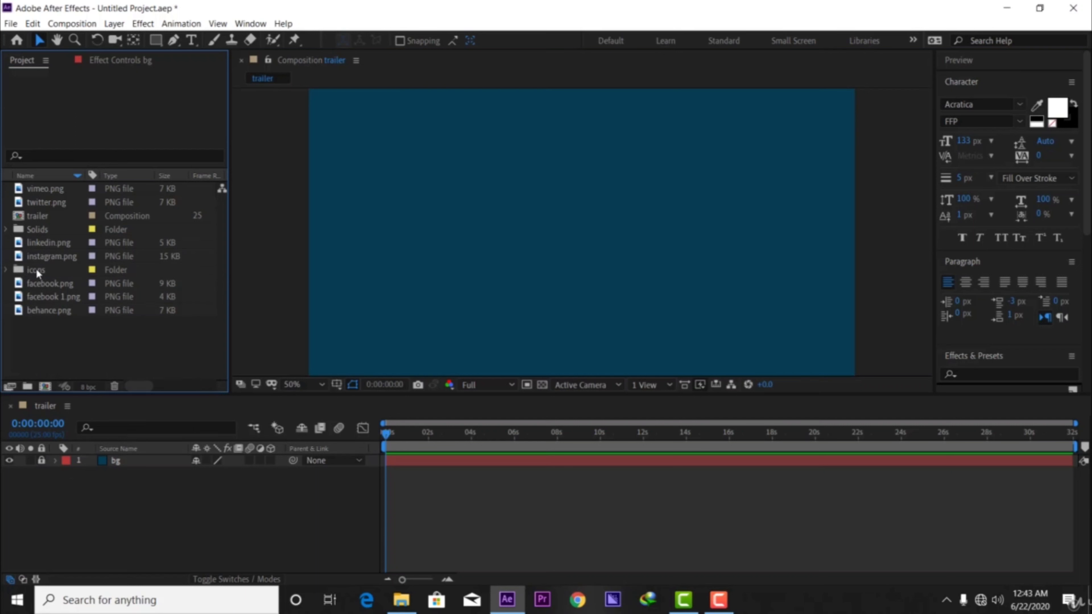
Move all seven imported PNG icons into the icons folder and collapse the folder.
left_click(38, 285)
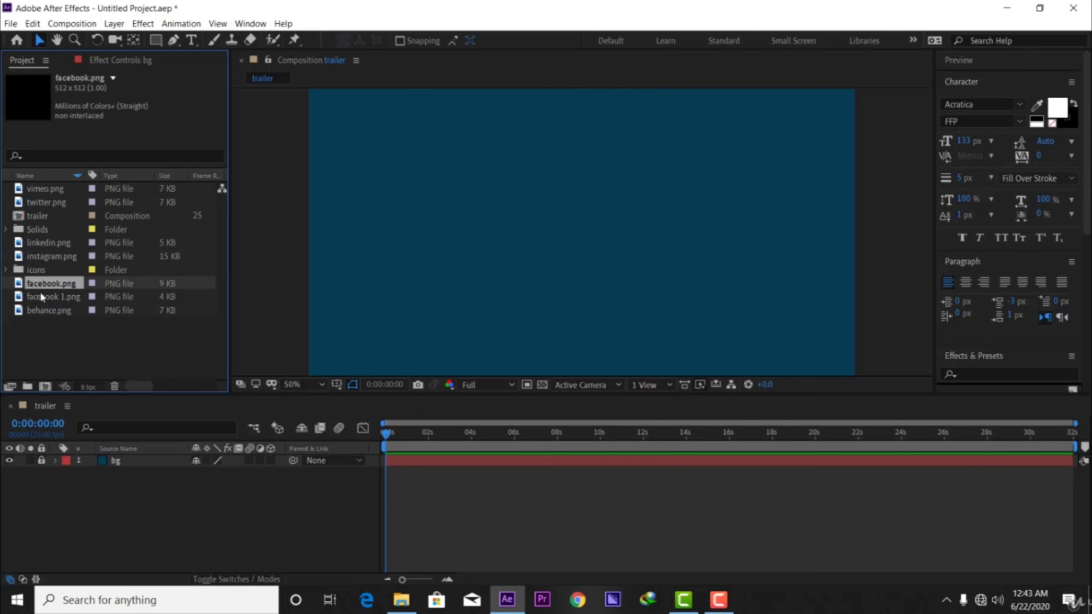
left_click(41, 293, "ctrl")
left_click(40, 306, "ctrl")
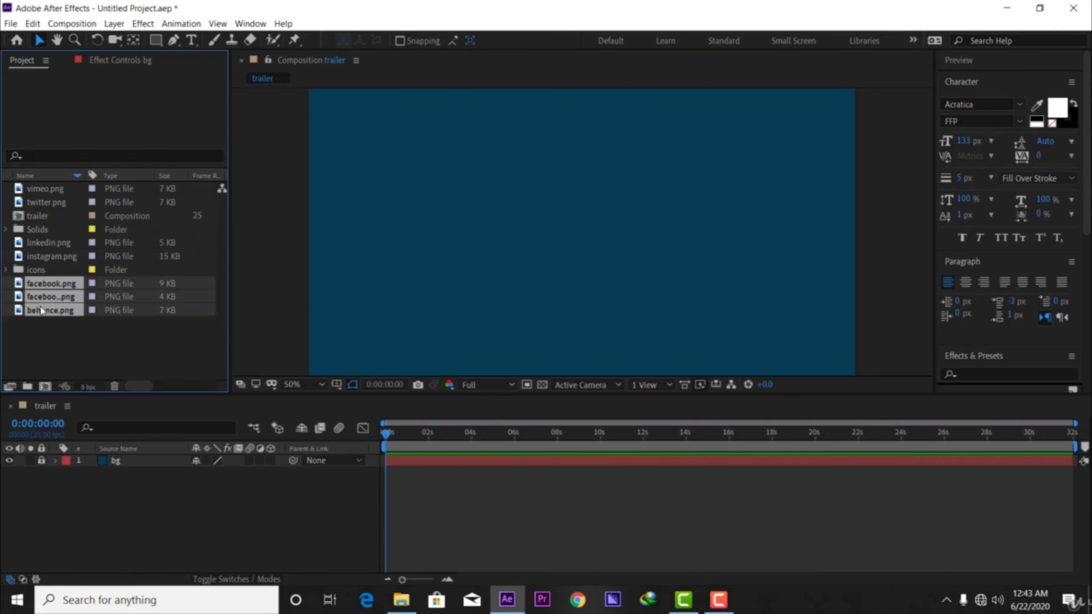
left_click(50, 258, "ctrl")
left_click(49, 243, "ctrl")
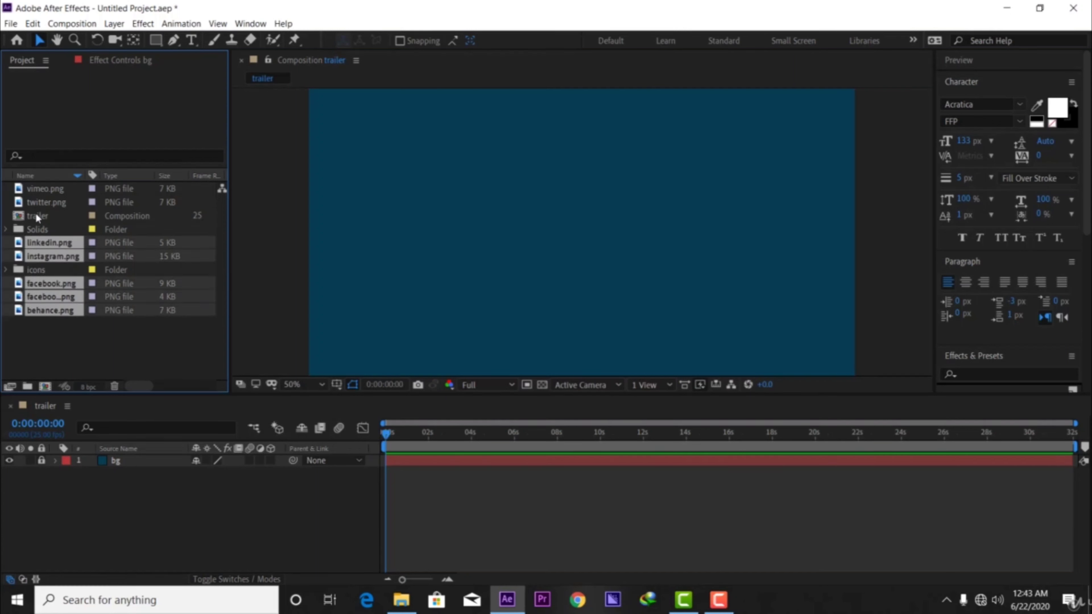
left_click(37, 202, "ctrl")
left_click(45, 190, "ctrl")
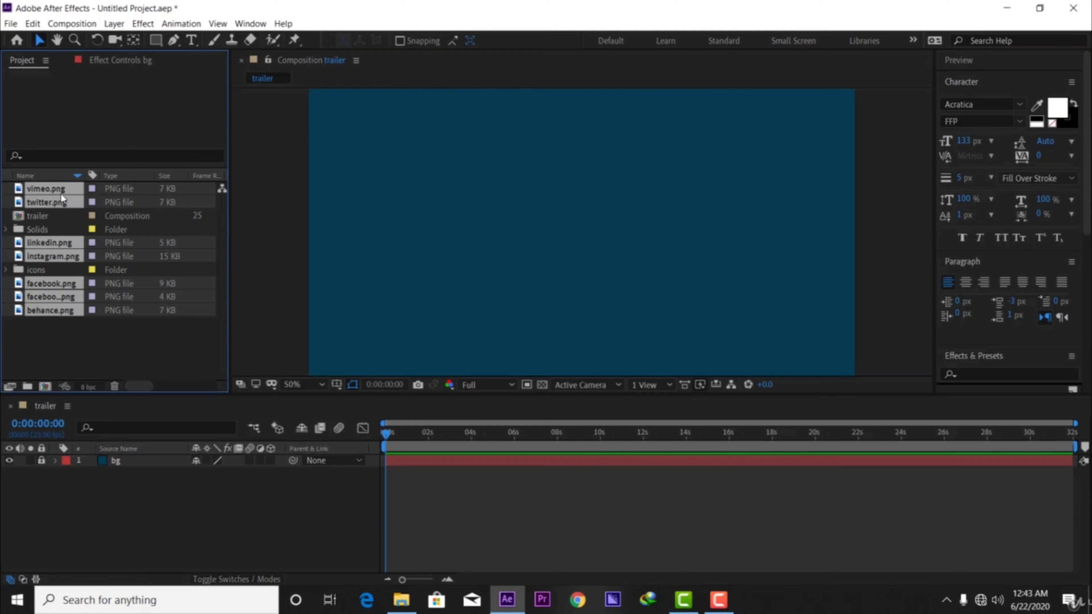
left_click_drag(61, 196, 47, 269)
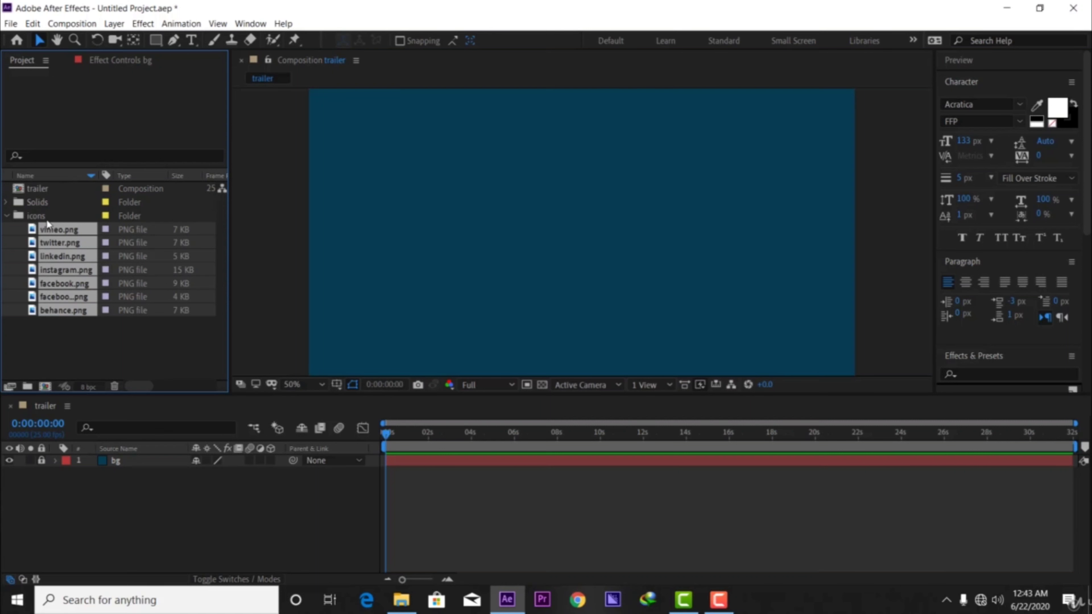
left_click(7, 216)
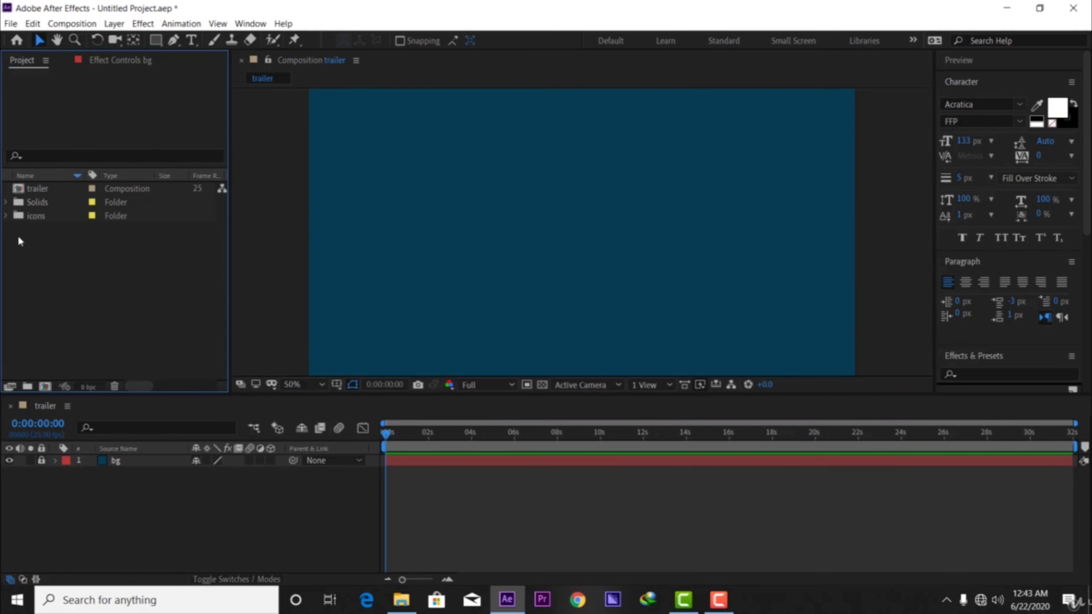
Expand the icons folder to check its contents and collapse it again.
left_click(6, 216)
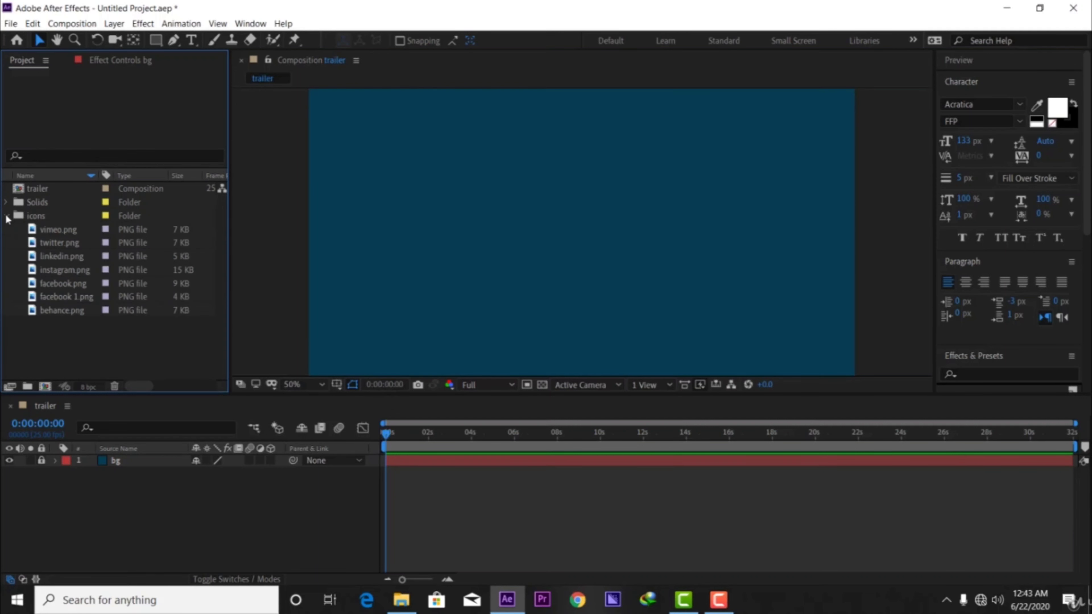
left_click(7, 218)
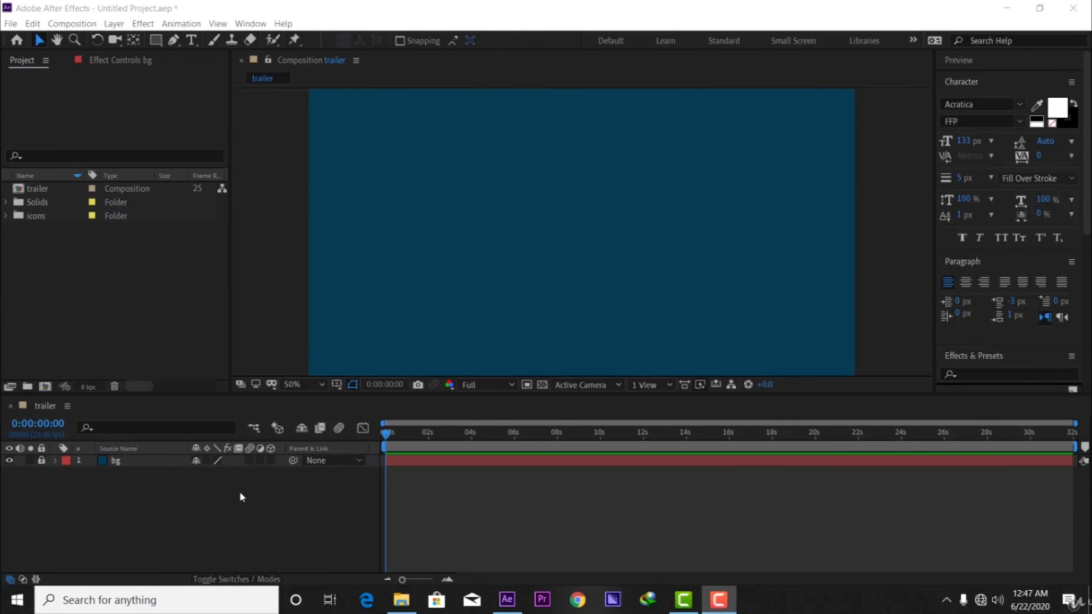
left_click(358, 518)
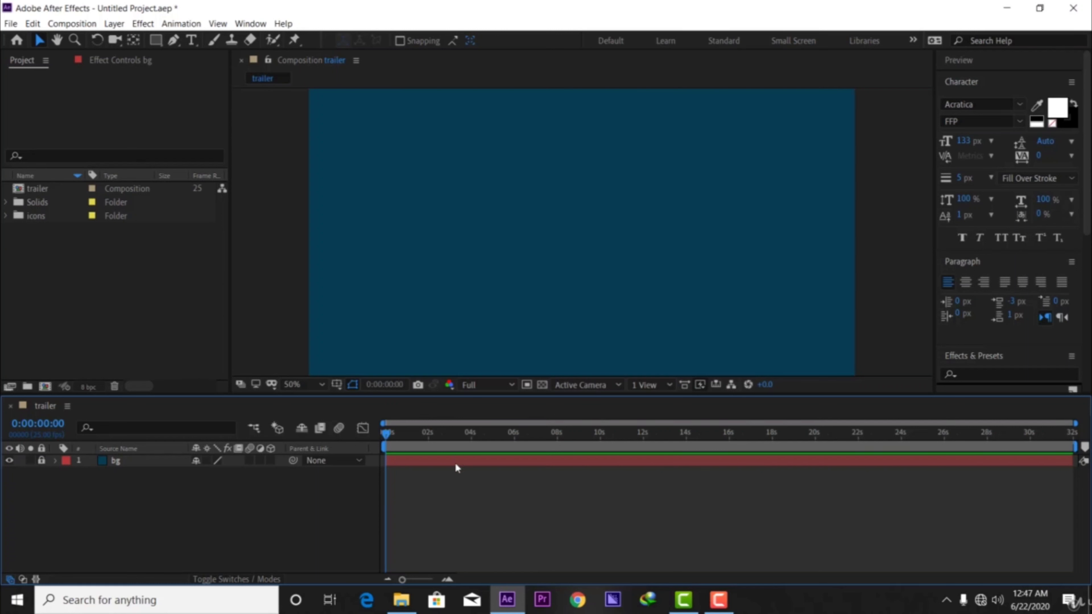
Add twitter.png from the icons folder to the trailer timeline as a layer below bg.
left_click(6, 216)
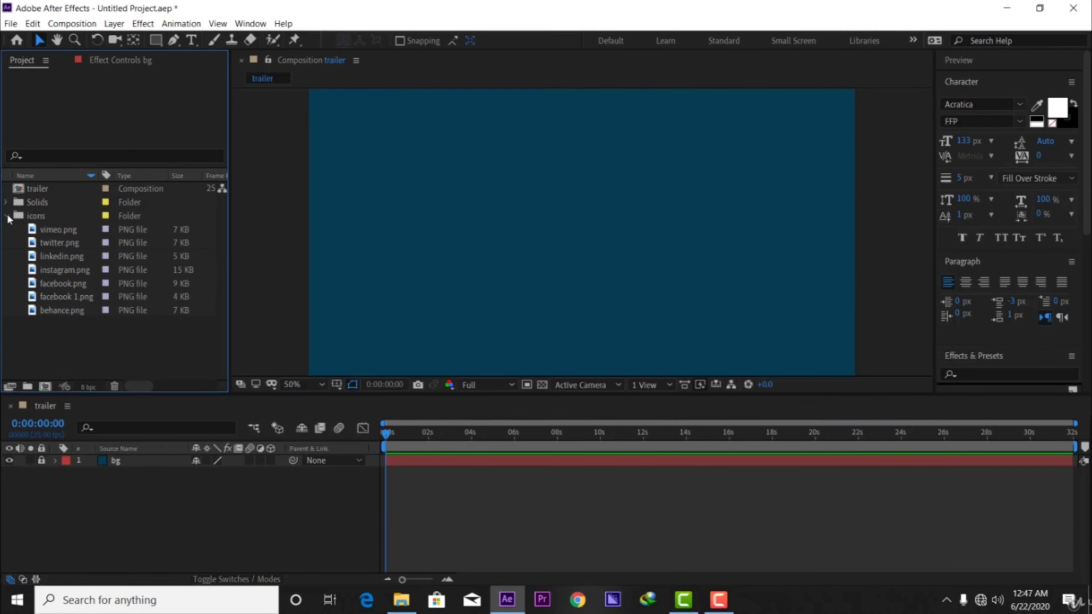
left_click(60, 232)
left_click(59, 245)
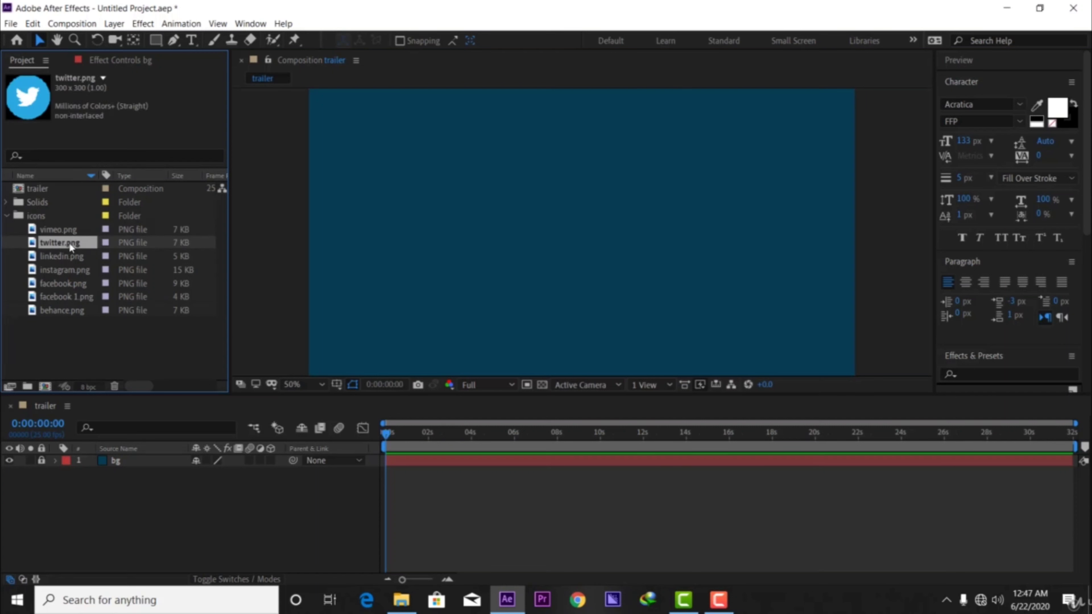
left_click_drag(70, 243, 85, 543)
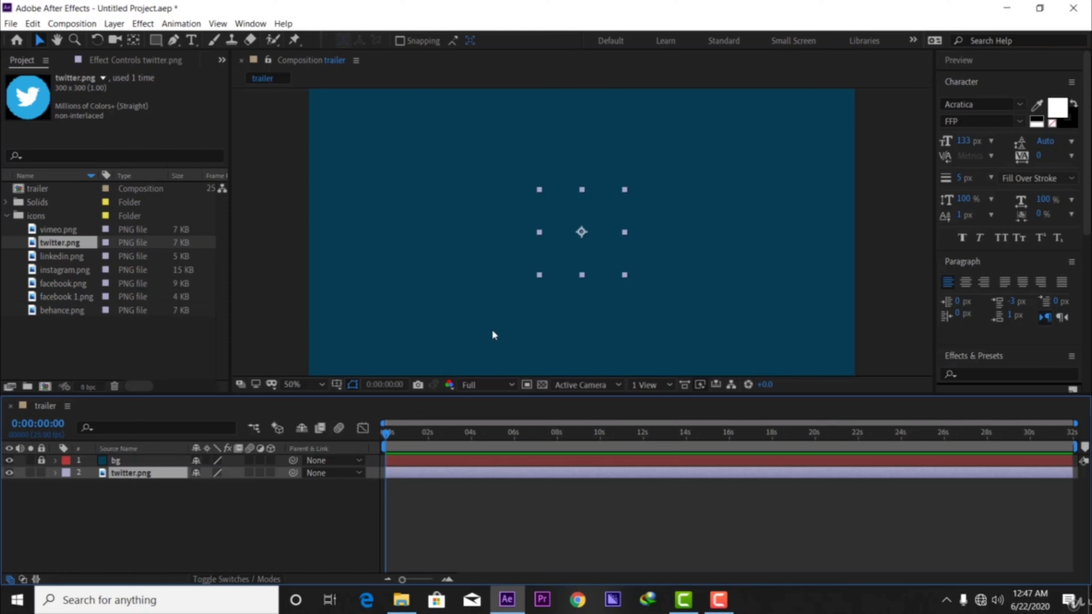
Place the twitter.png layer above bg and shift the icon slightly in the composition frame to about 996, 546.
left_click_drag(134, 473, 143, 457)
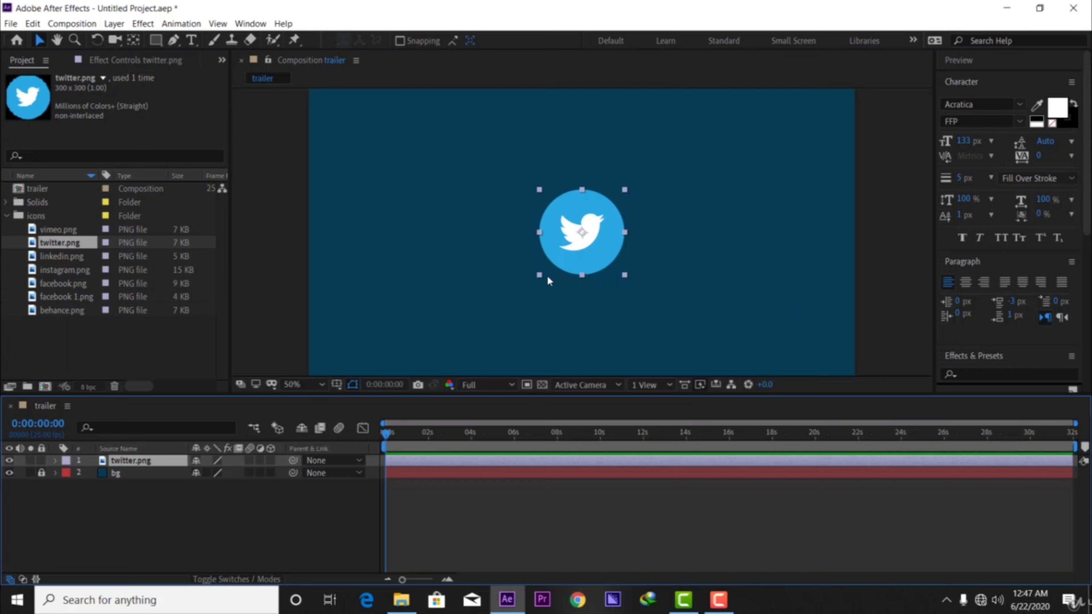
mouse_move(584, 255)
left_mouse_down()
mouse_move(568, 252)
mouse_move(603, 257)
mouse_move(593, 254)
left_mouse_up()
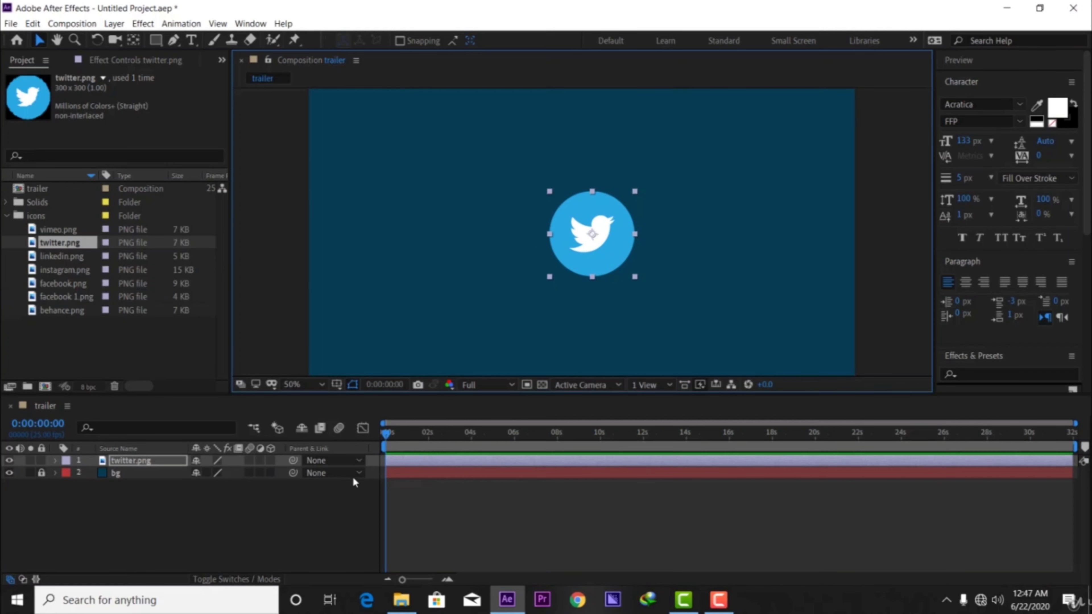
left_click_drag(389, 435, 303, 454)
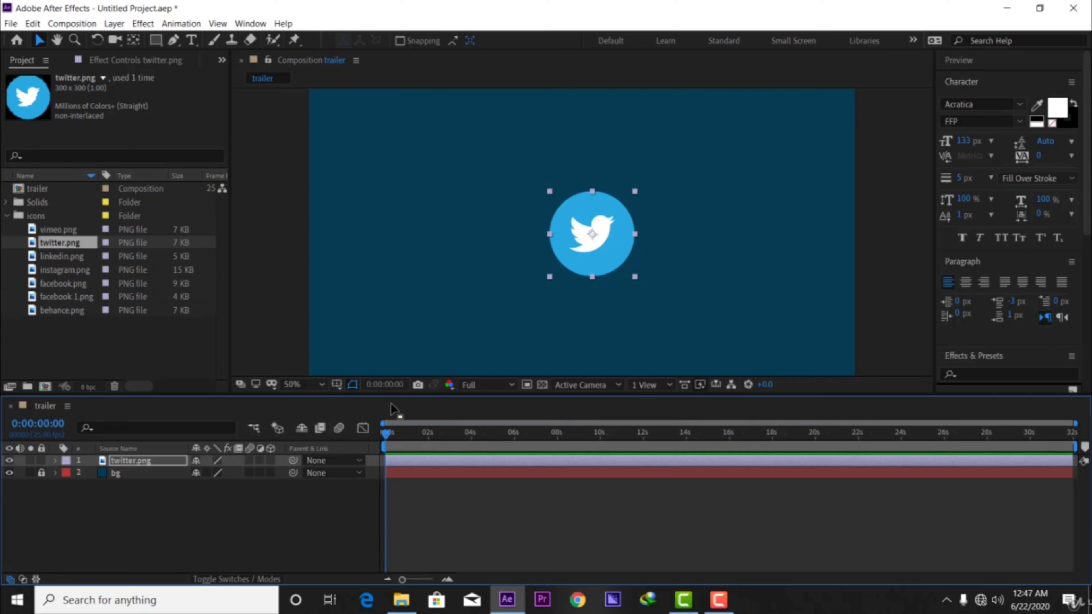
Expand the Transform properties of the twitter.png layer in the timeline.
left_click(151, 461)
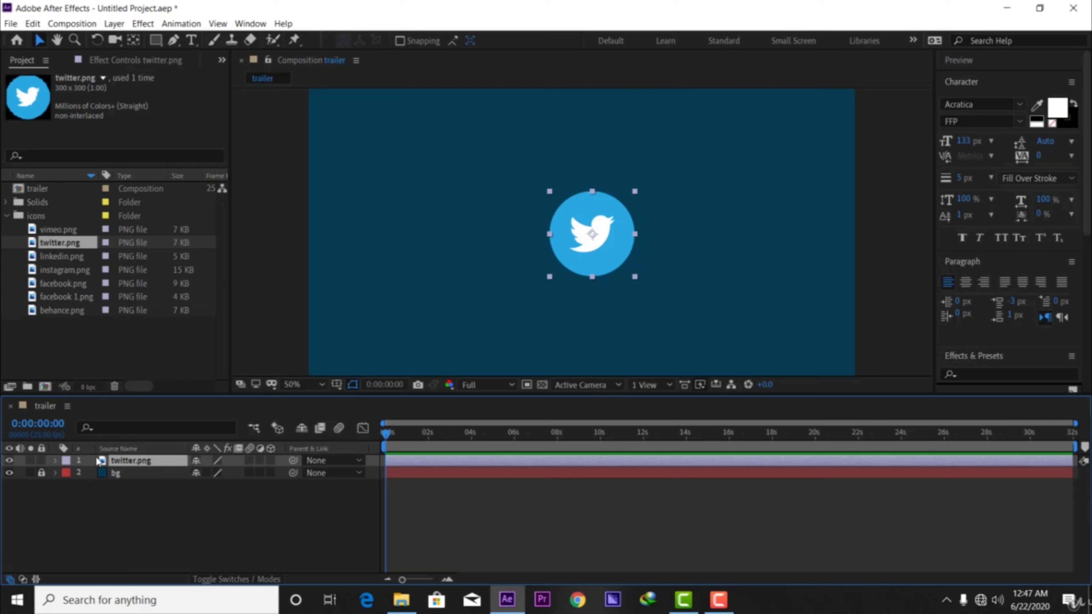
left_click(56, 460)
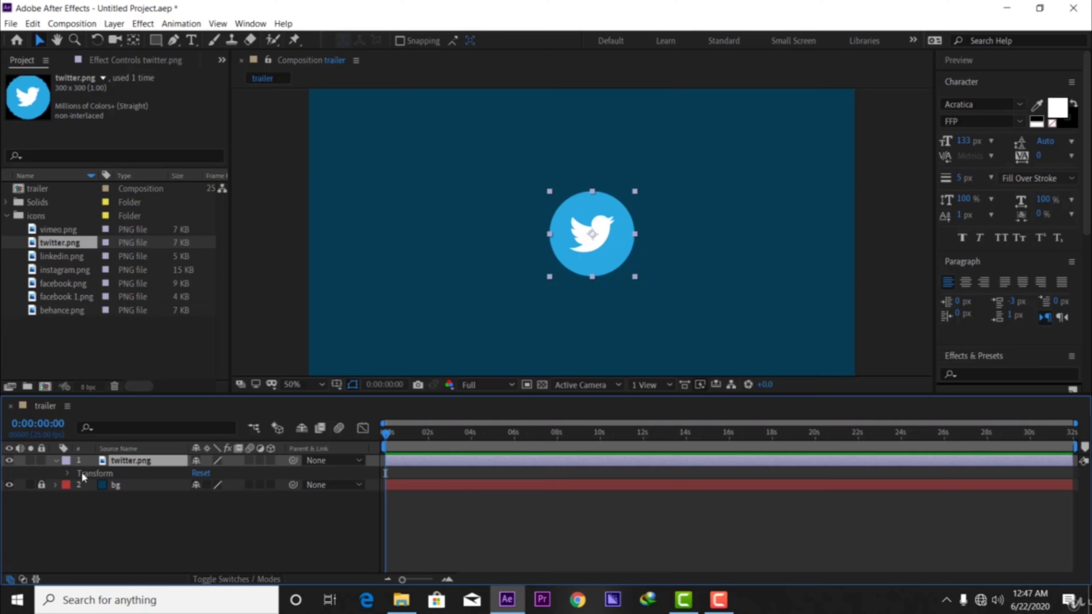
left_click(68, 472)
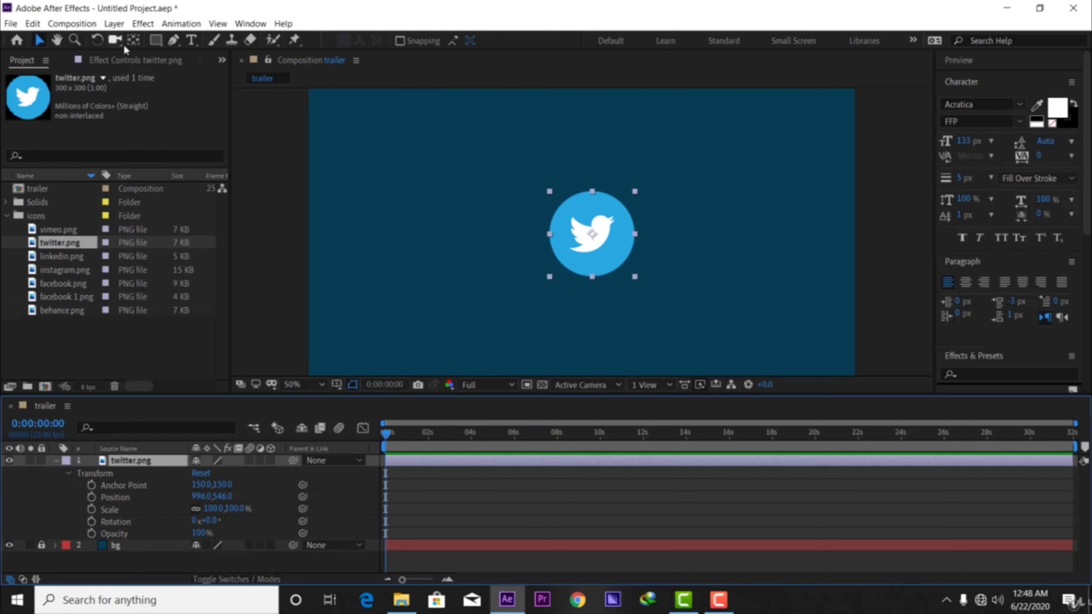
Move the twitter.png anchor point to the icon's right edge at about 298, 158 and rotate the layer to 5°.
left_click(133, 40)
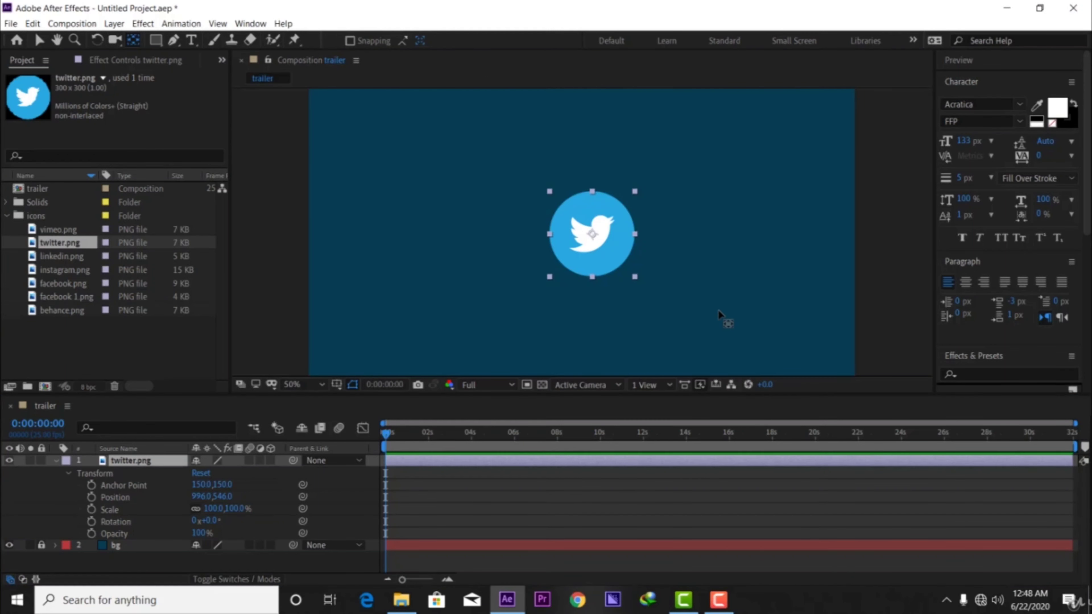
left_click_drag(588, 250, 634, 235)
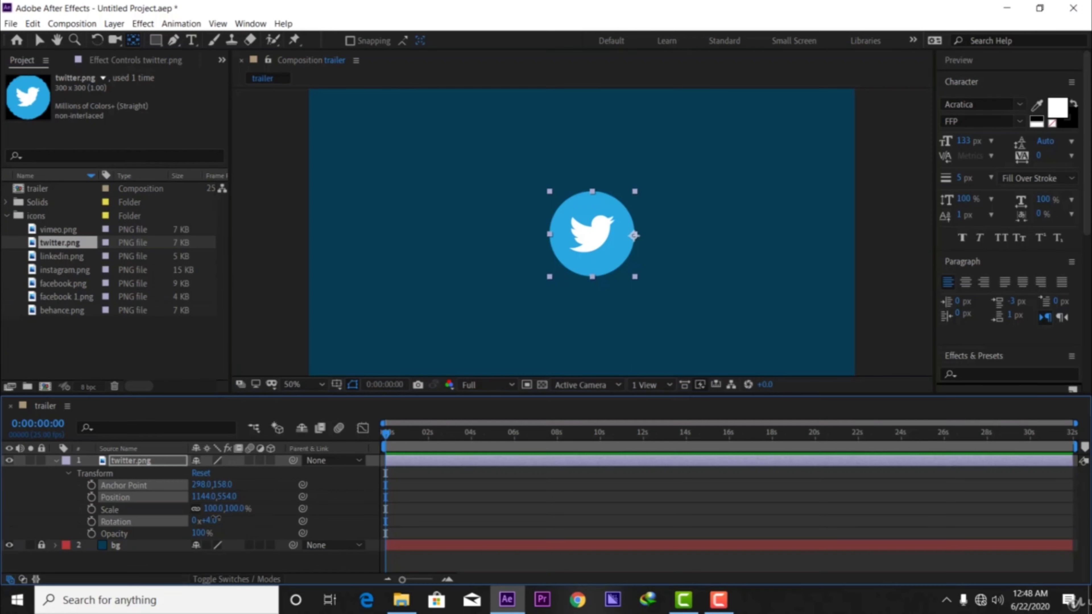
mouse_move(202, 519)
left_mouse_down()
mouse_move(281, 520)
mouse_move(219, 520)
left_mouse_up()
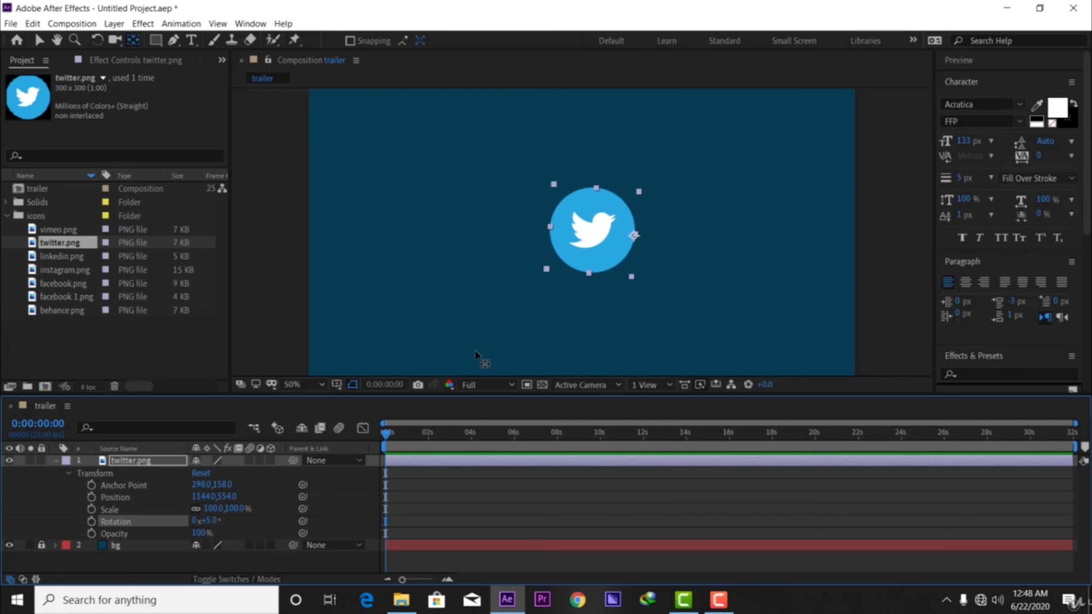
Return the twitter.png anchor point to the middle of the icon at about 150, 164.9 and deselect the layer.
left_click_drag(630, 233, 592, 237)
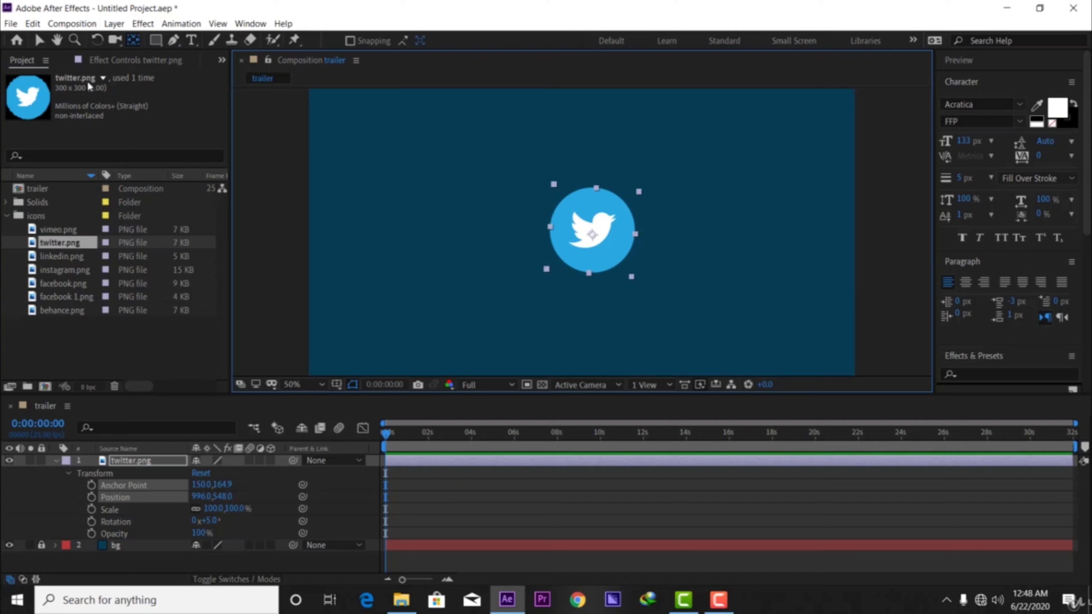
left_click(37, 42)
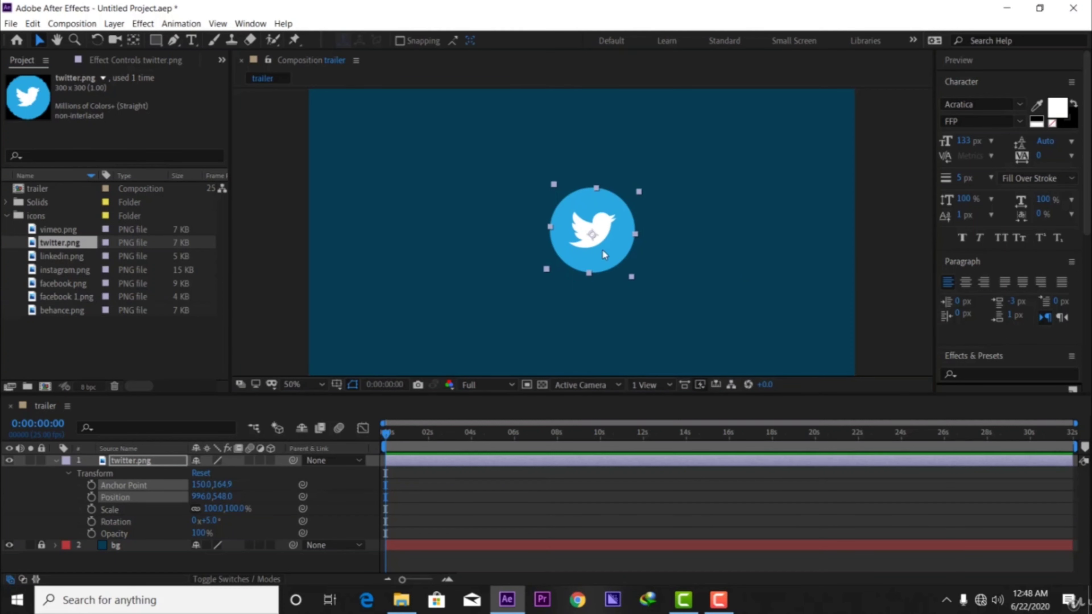
left_click(458, 497)
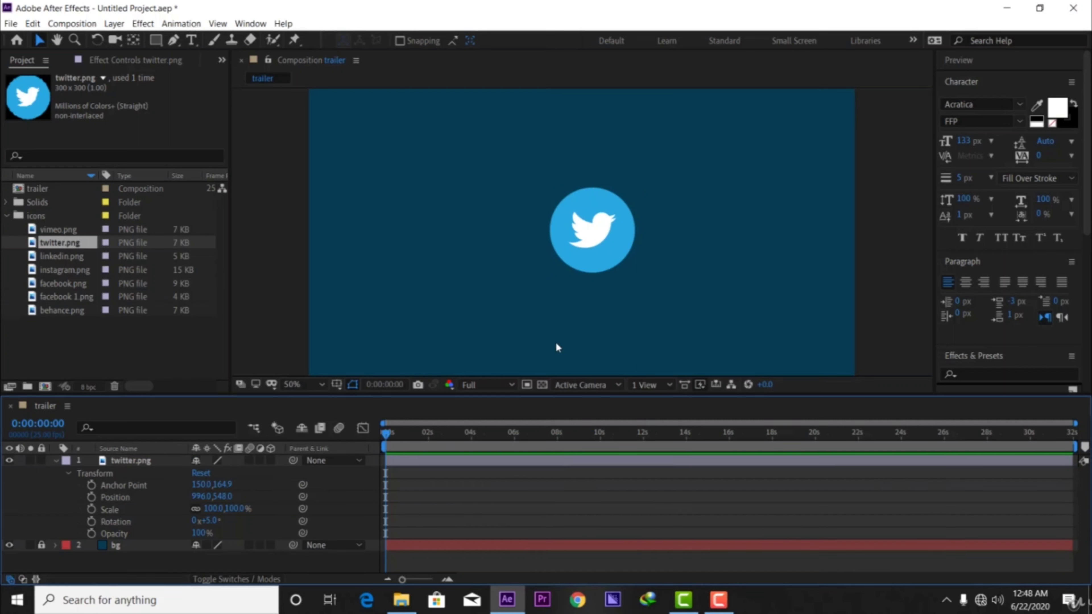
Move the twitter.png icon around the composition frame and adjust its Position values to about 927, 525.
left_click_drag(611, 242, 579, 243)
left_click_drag(507, 230, 596, 237)
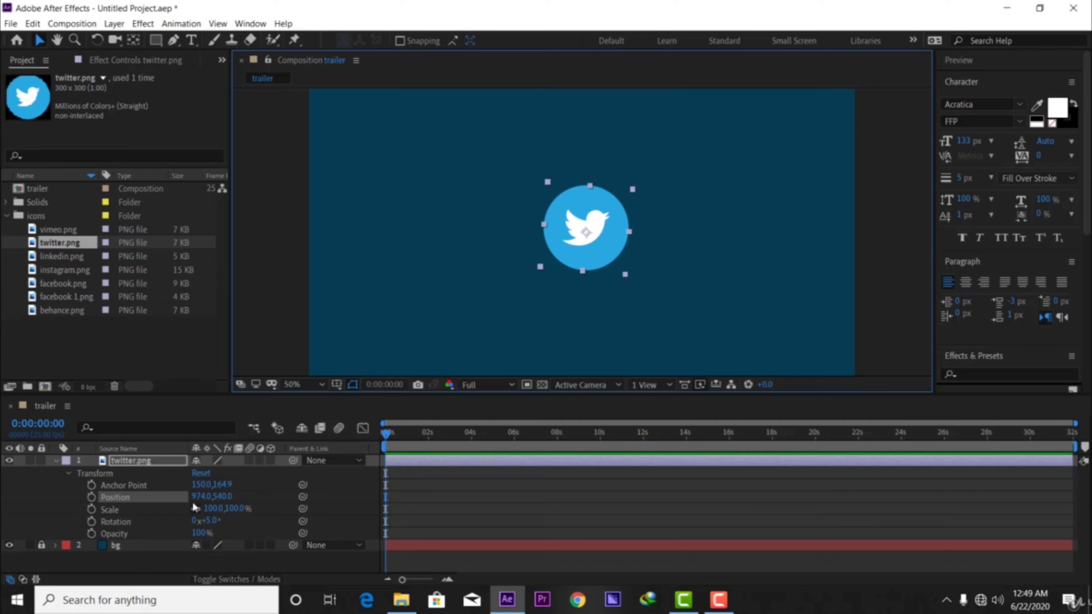
left_click_drag(199, 497, 149, 497)
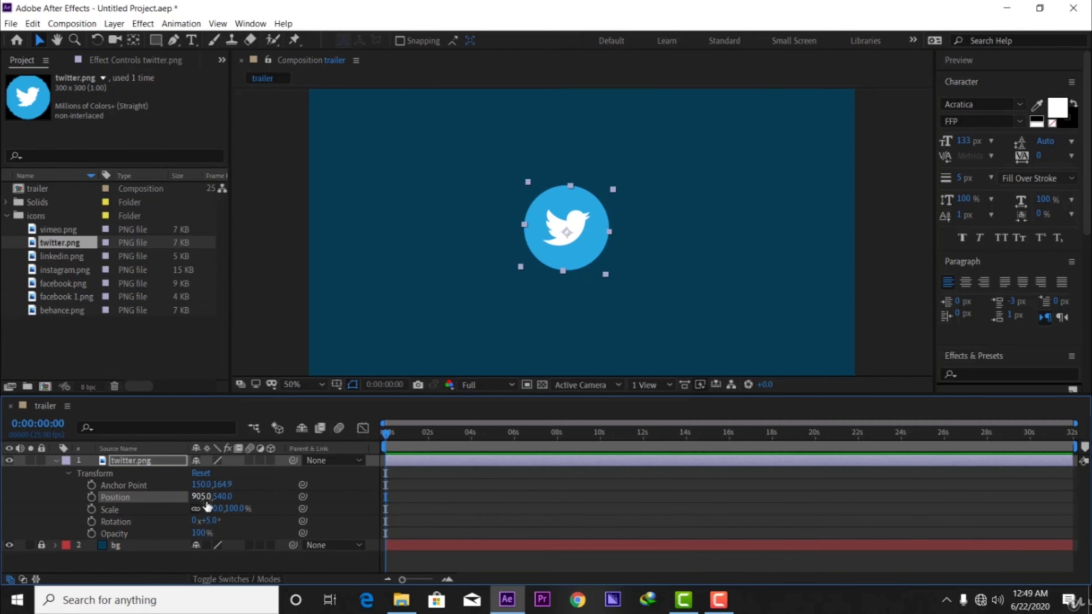
left_click_drag(219, 504, 318, 506)
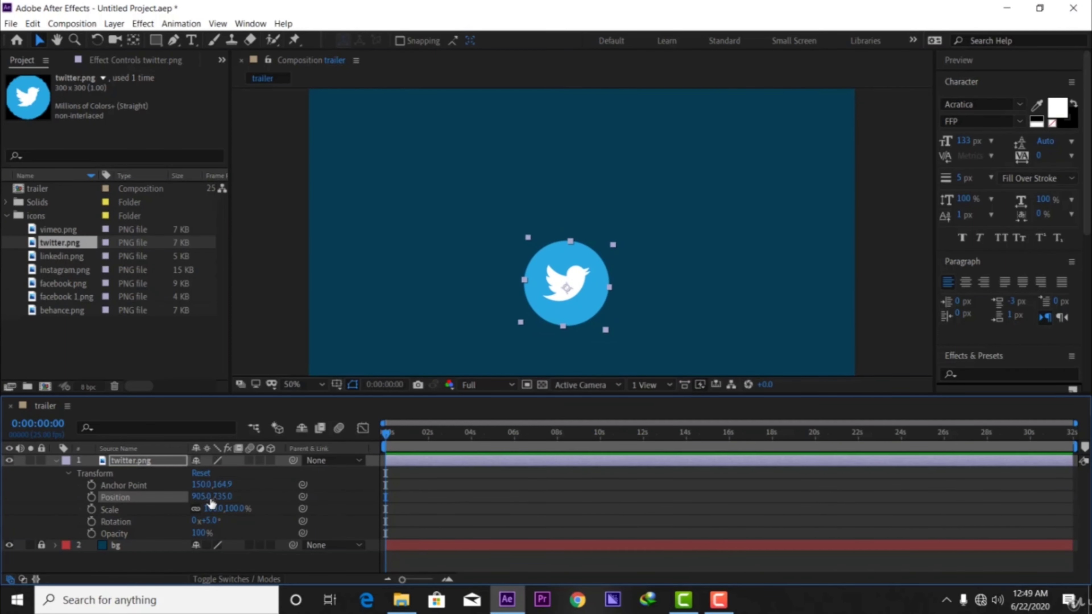
left_click_drag(200, 503, 153, 499)
left_click_drag(223, 497, 223, 500)
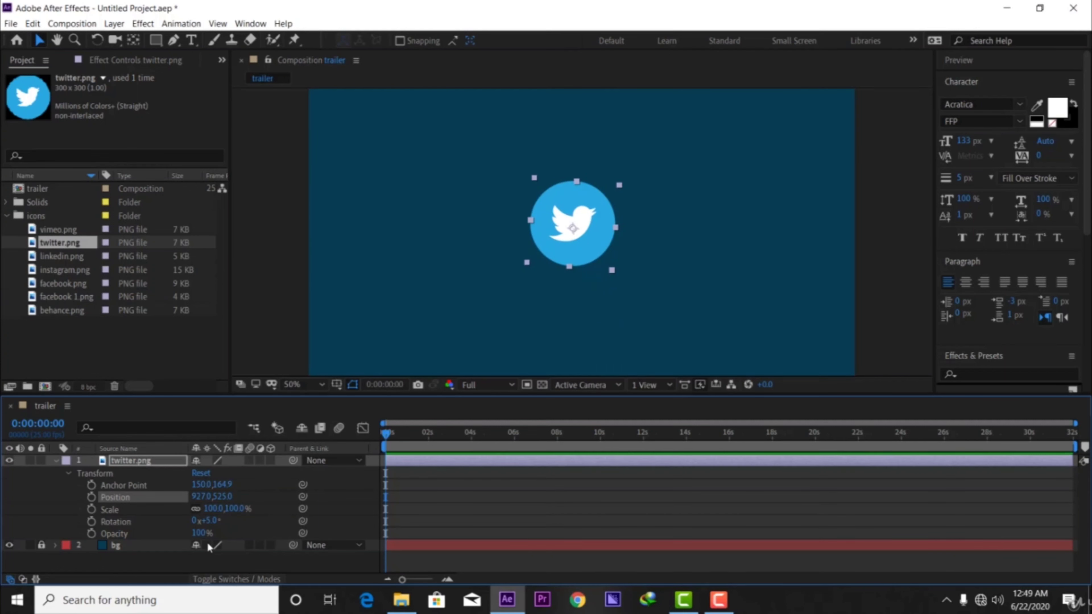
Try out the Scale of the twitter.png layer by enlarging it to 121%, setting it to 0% and bringing it back to about 96%.
left_click(137, 510)
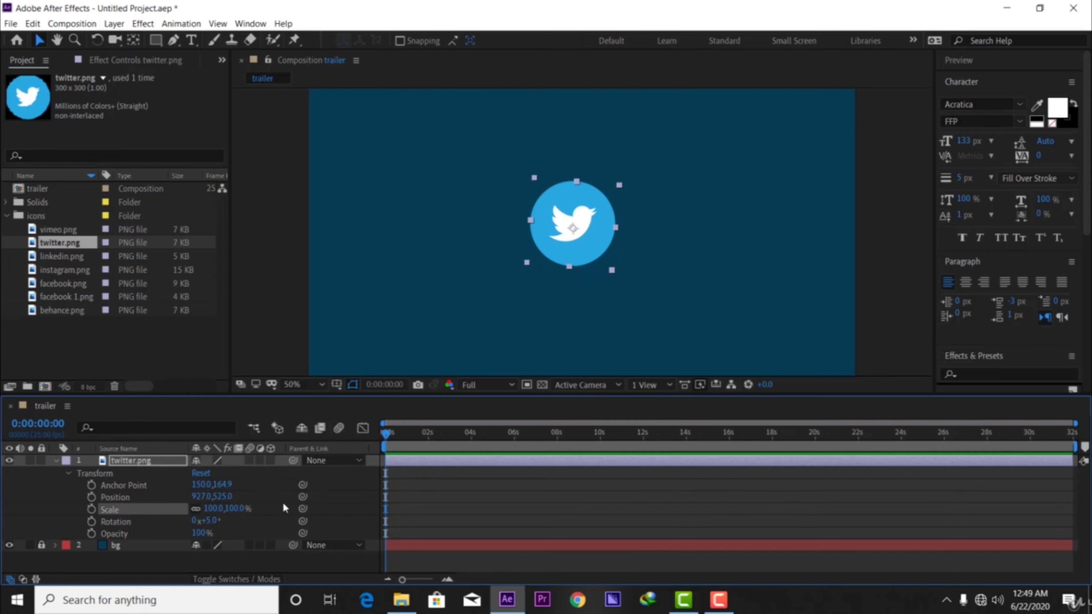
mouse_move(232, 509)
left_mouse_down()
mouse_move(836, 515)
mouse_move(231, 511)
left_mouse_up()
left_click(232, 510)
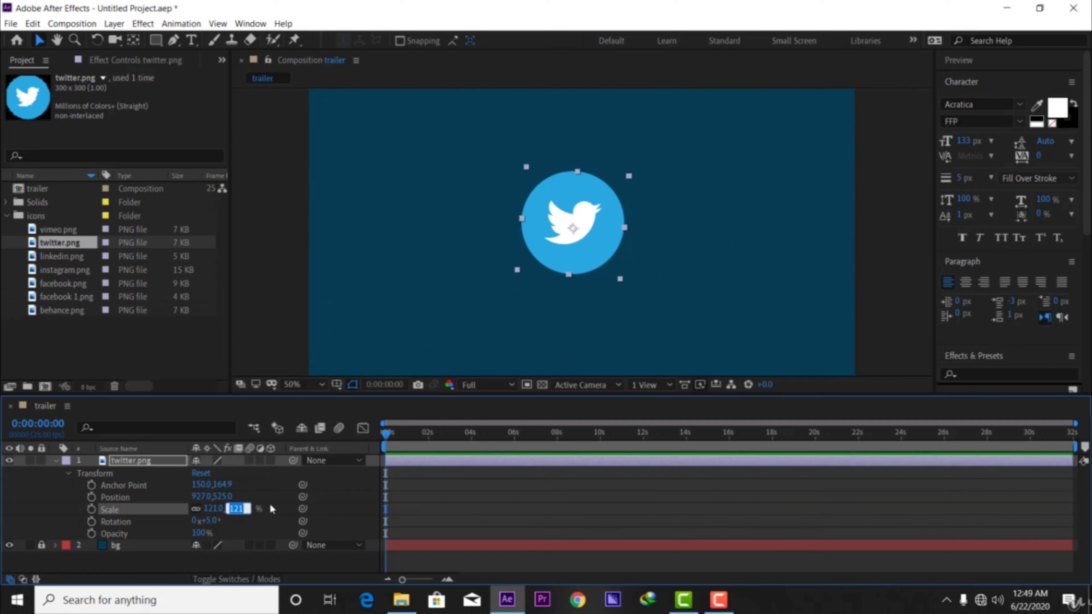
key("BackSpace")
type("0")
key("Return")
left_click(856, 253)
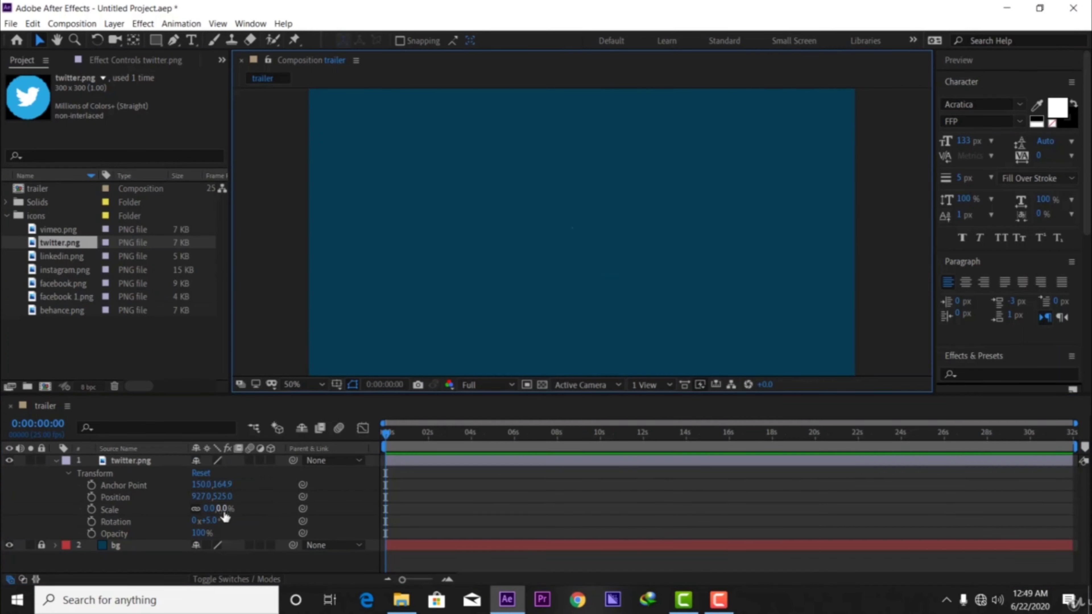
left_click_drag(222, 515, 259, 518)
left_click_drag(252, 518, 281, 519)
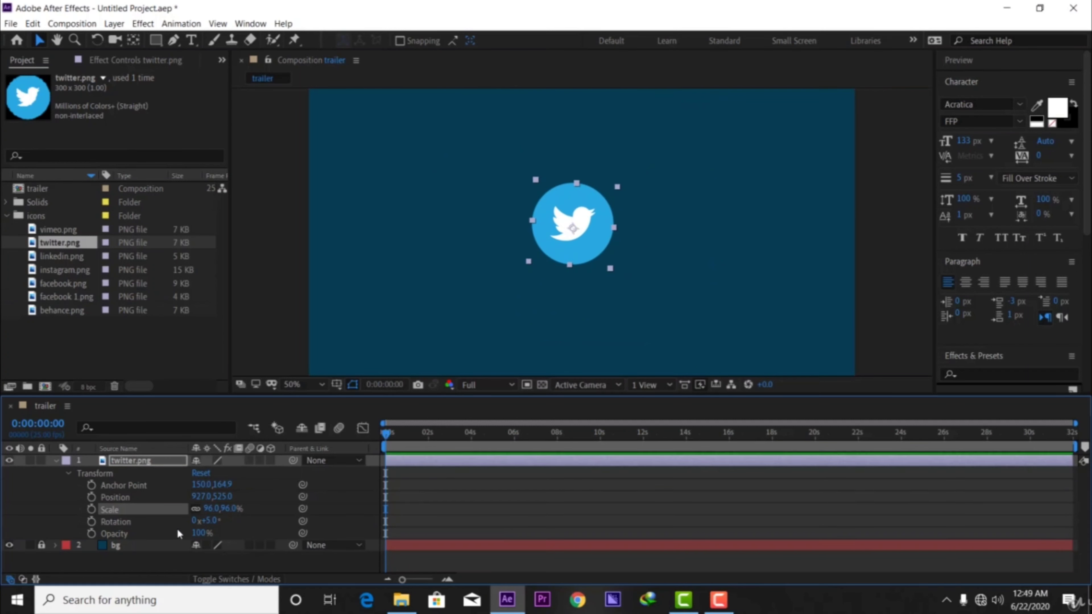
Rotate the twitter.png layer to about 109° and vary its Opacity.
left_click(157, 522)
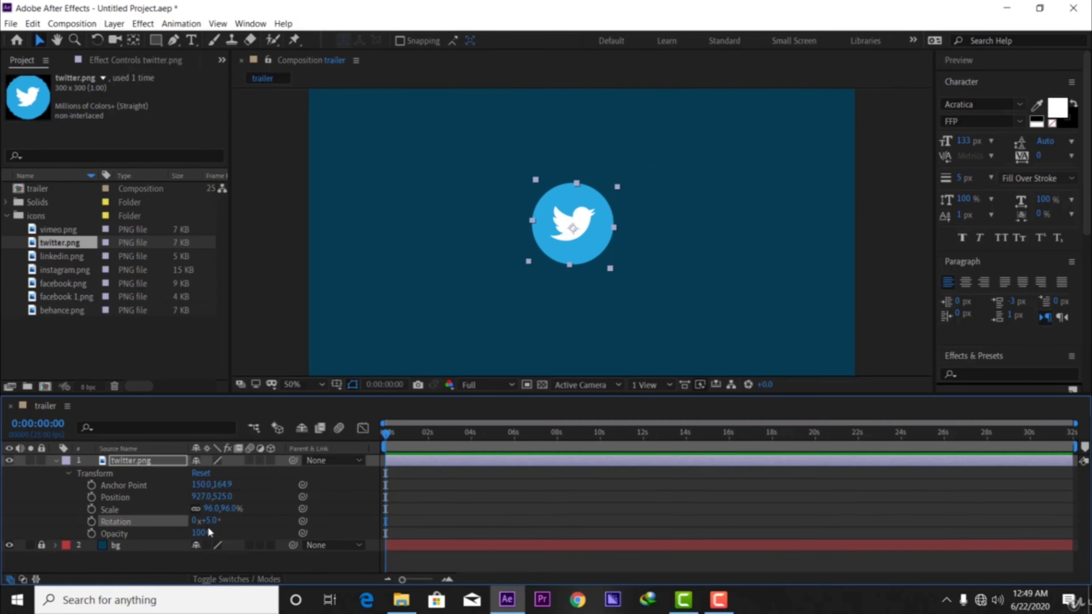
left_click_drag(213, 521, 240, 544)
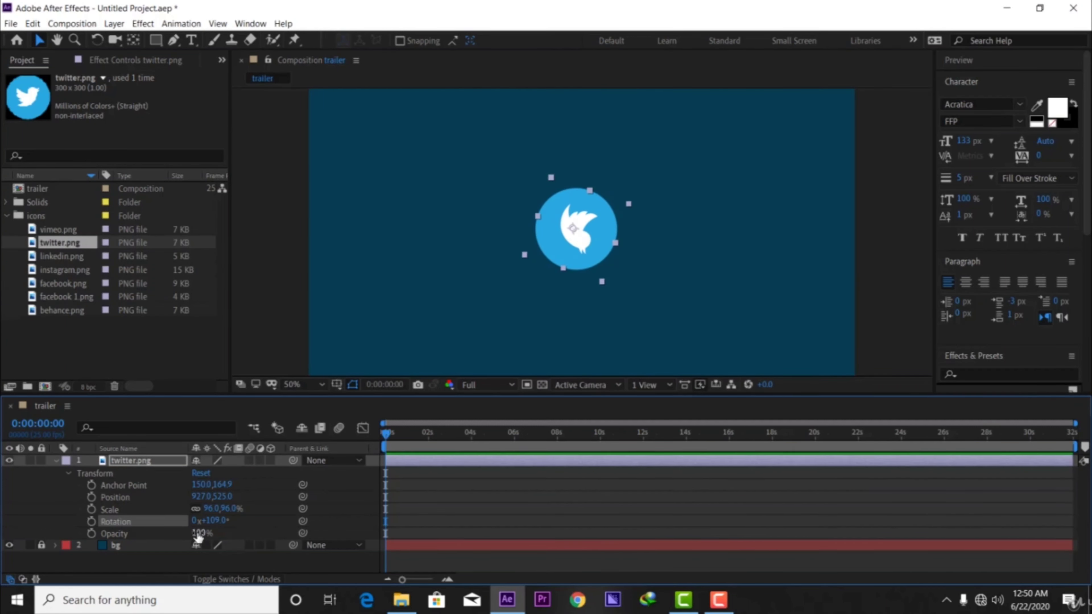
left_click_drag(197, 535, 347, 540)
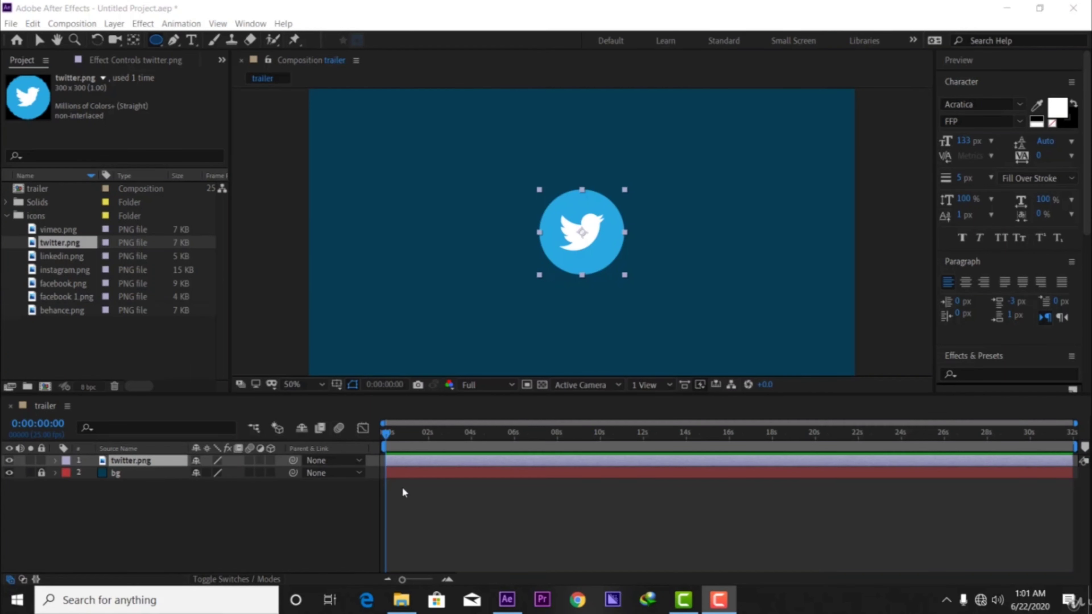
Delete the twitter.png layer from the trailer timeline.
left_click(424, 462)
key("Delete")
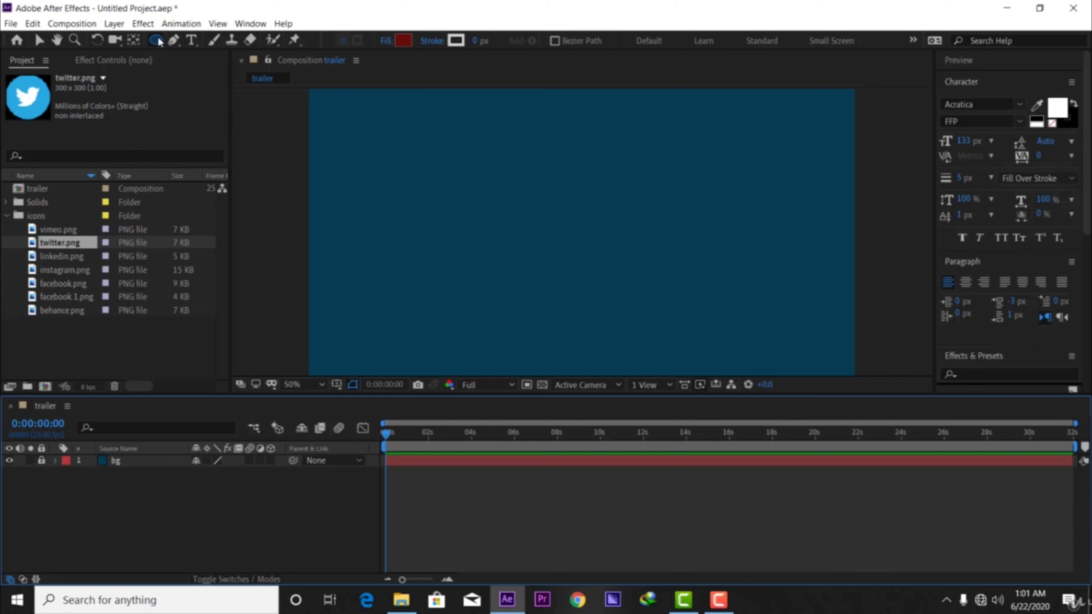
Cycle through the shape tools, including Star, Rounded Rectangle and Ellipse, and end on the Rectangle tool.
key("q")
key("q")
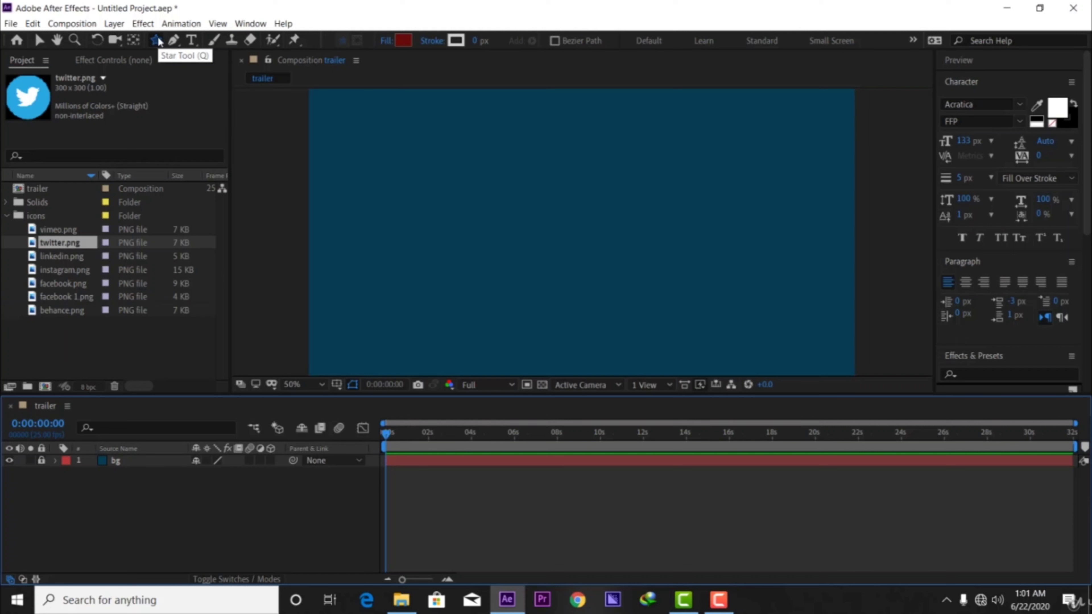
key("q")
key("q")
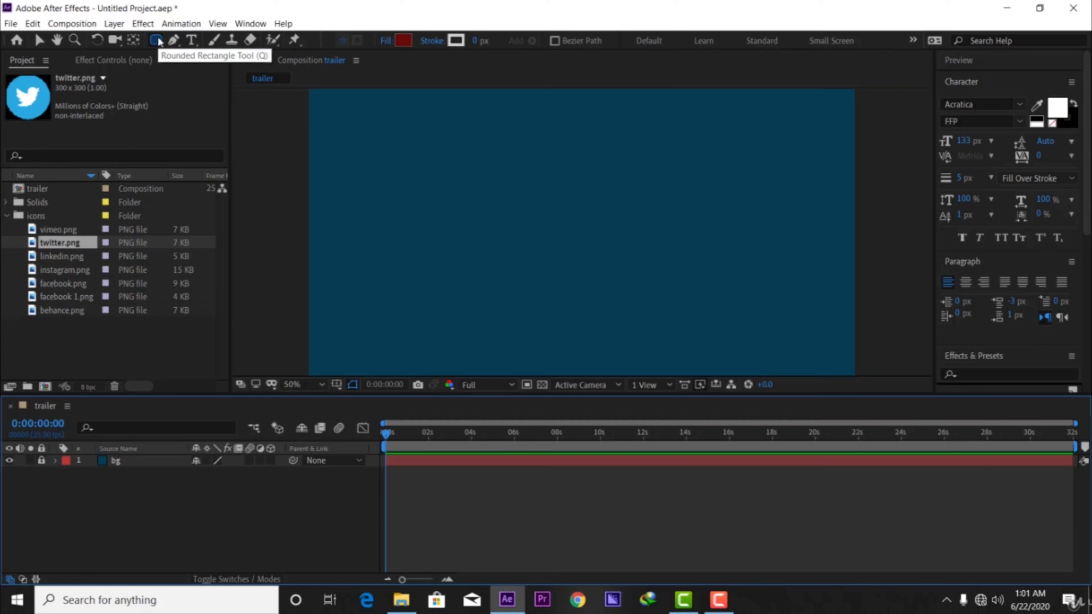
key("q")
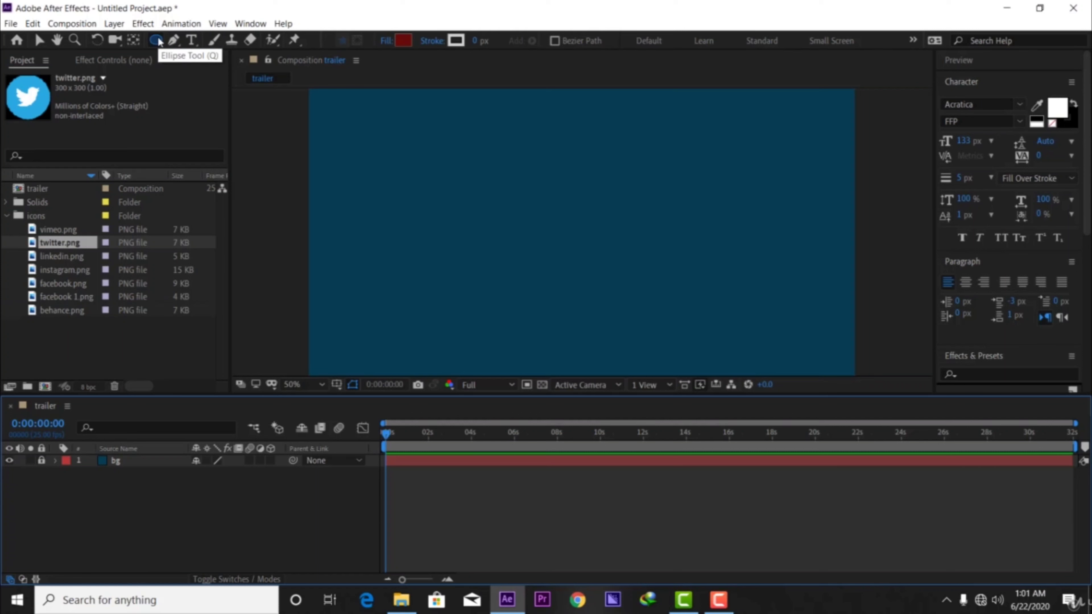
key("q")
key("q")
key("q")
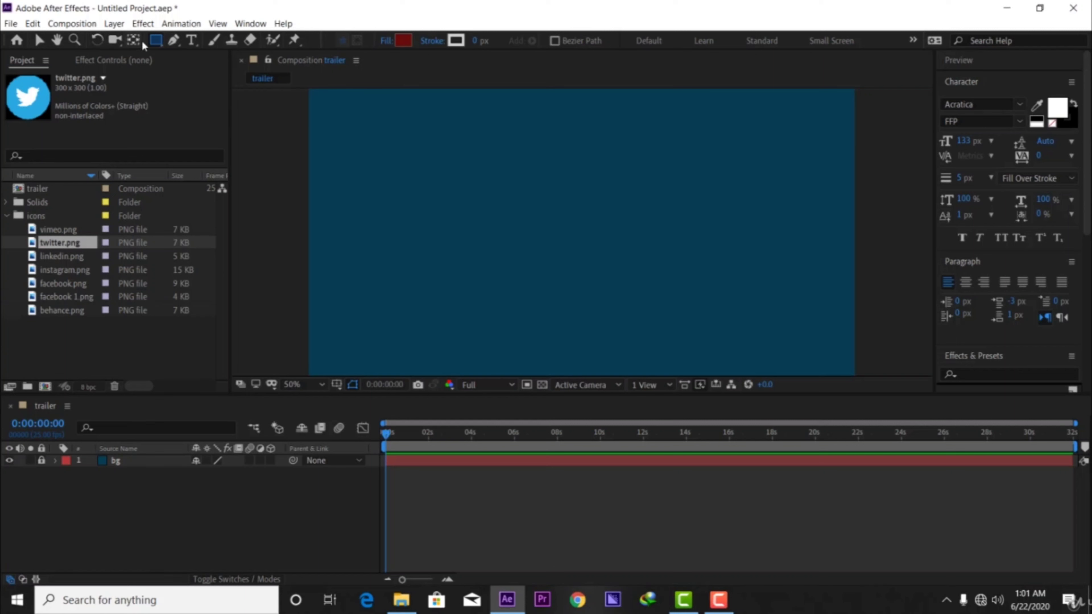
Set the shape fill color to dark crimson 6D0A1F.
left_click(402, 42)
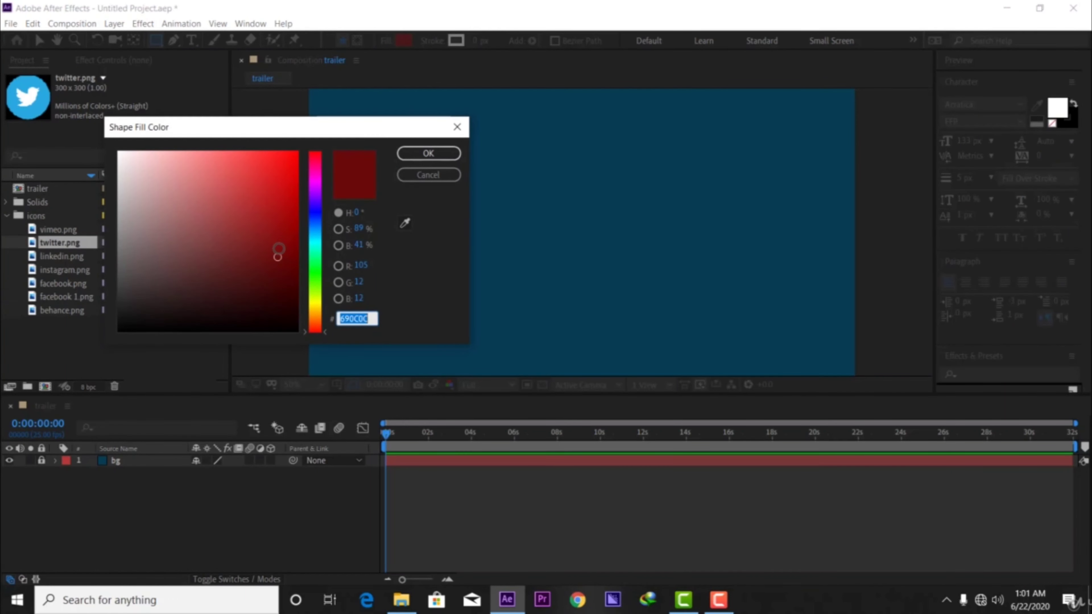
left_click_drag(279, 248, 283, 228)
mouse_move(315, 331)
left_mouse_down()
mouse_move(315, 213)
mouse_move(295, 215)
mouse_move(282, 251)
left_mouse_up()
left_click(316, 158)
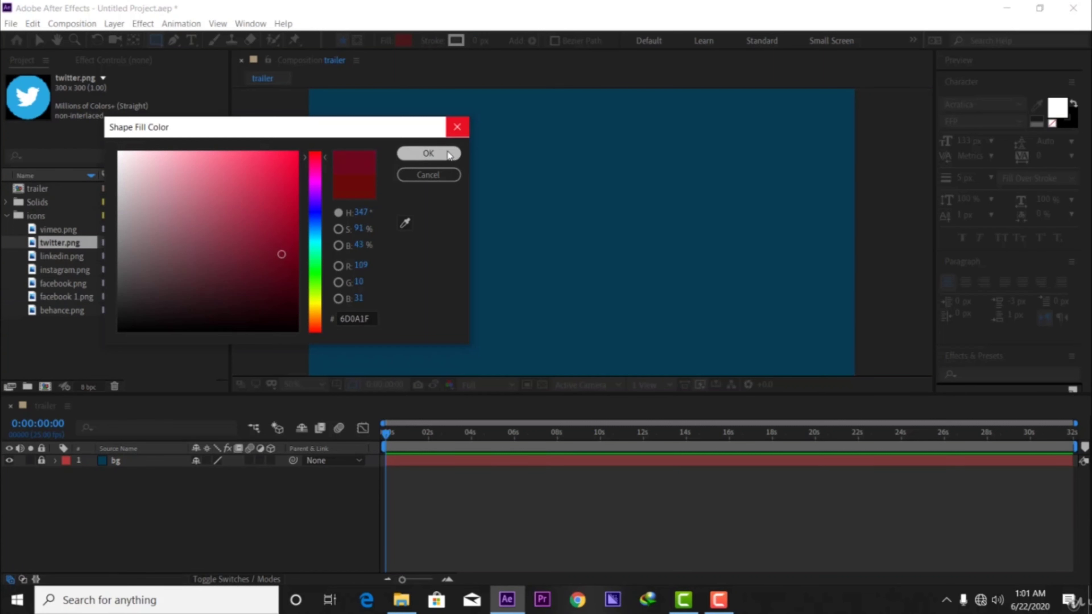
left_click(457, 127)
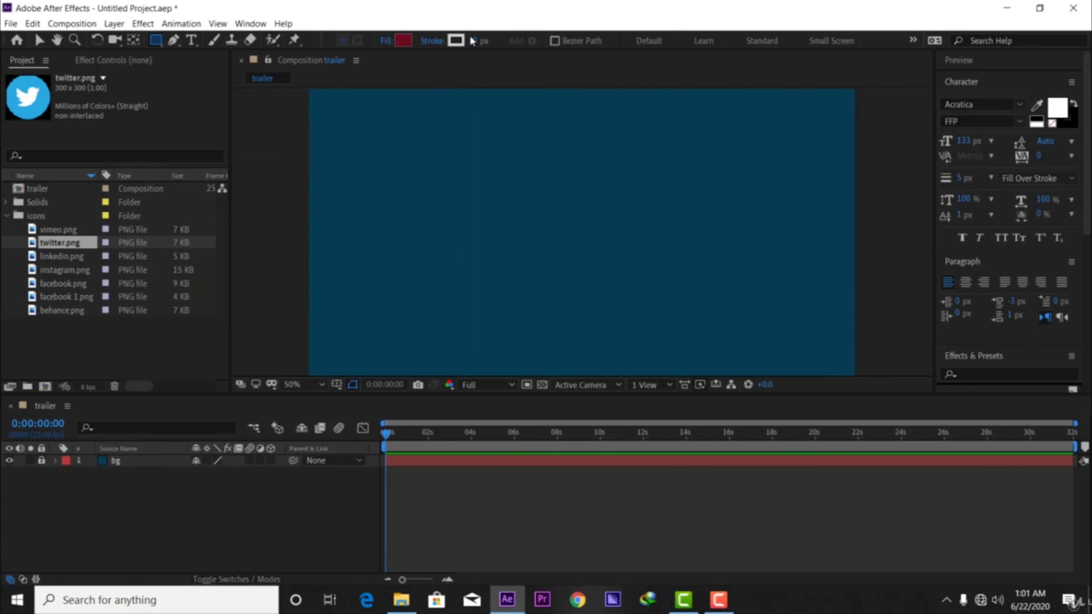
Check the shape stroke color and set the stroke type to None.
left_click(447, 45)
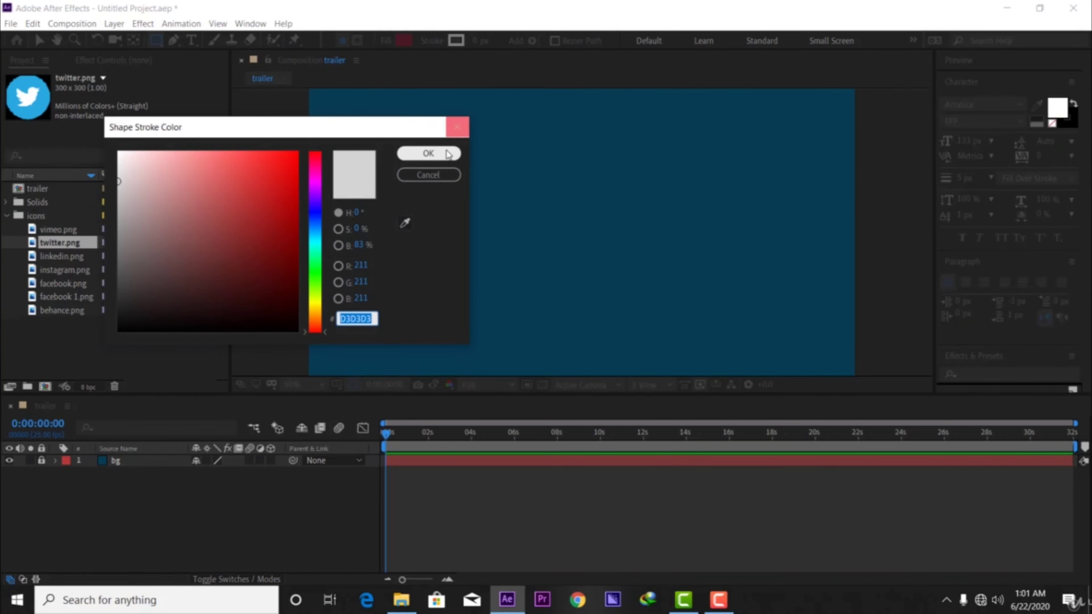
left_click(430, 153)
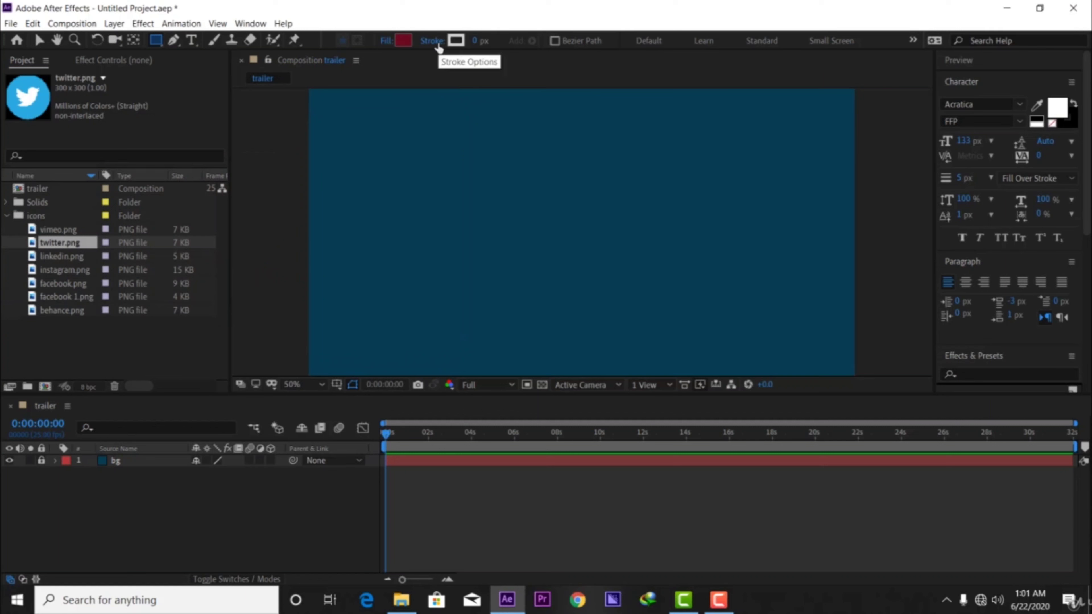
left_click(434, 41)
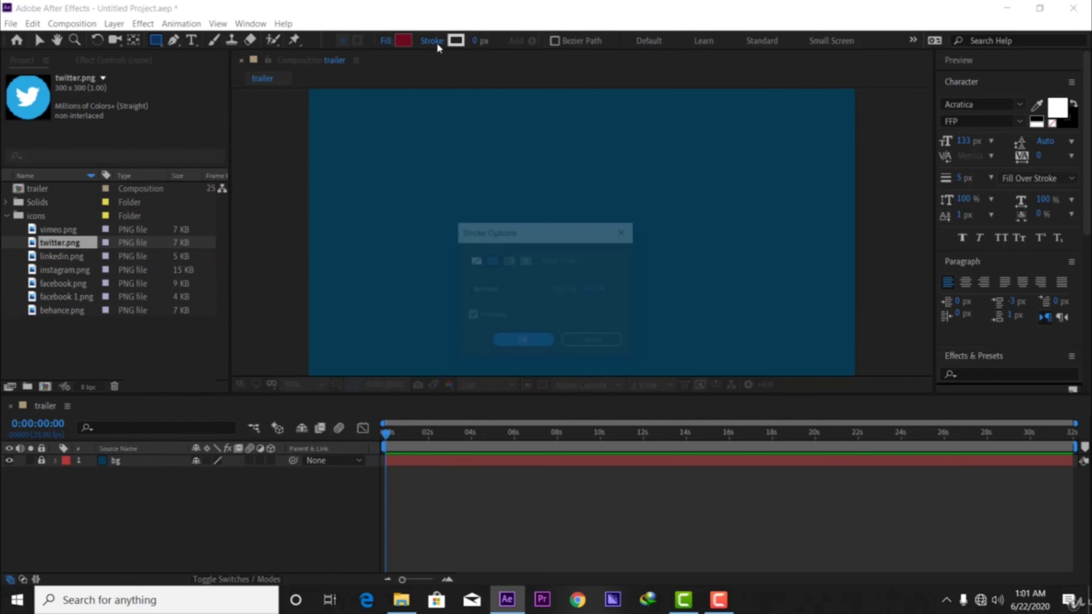
left_click(474, 260)
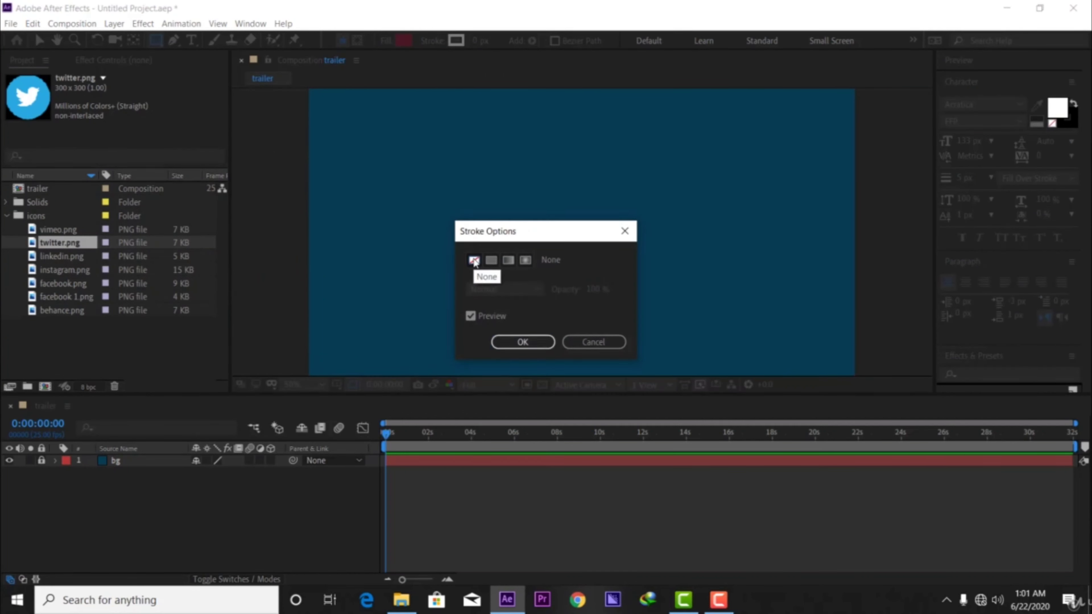
left_click(546, 344)
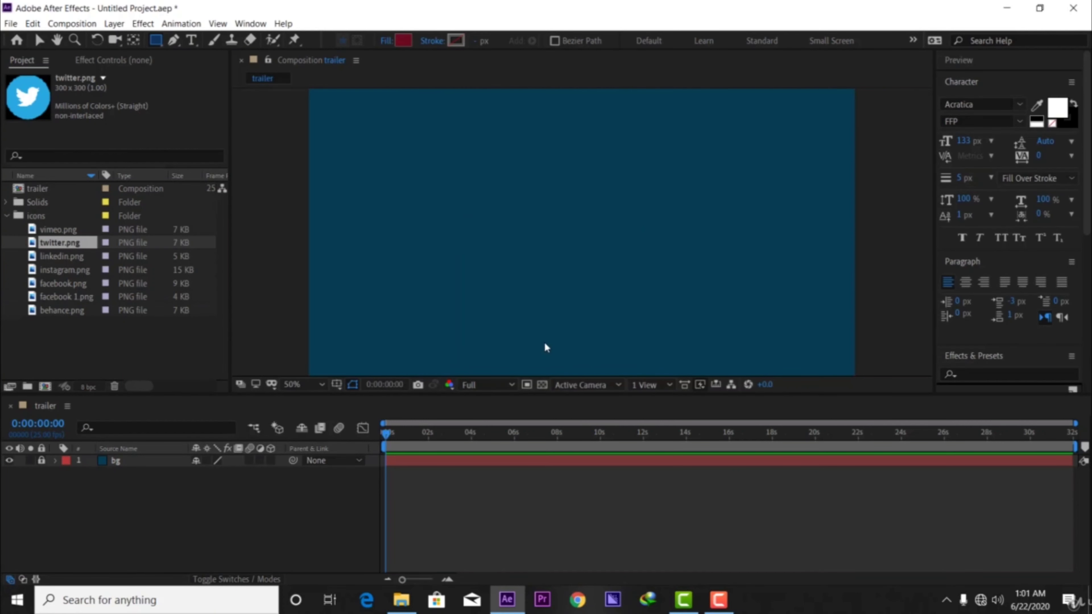
Confirm a Solid Color fill in Normal mode at 100% opacity and draw a large rectangle across the middle of the composition.
left_click(386, 42)
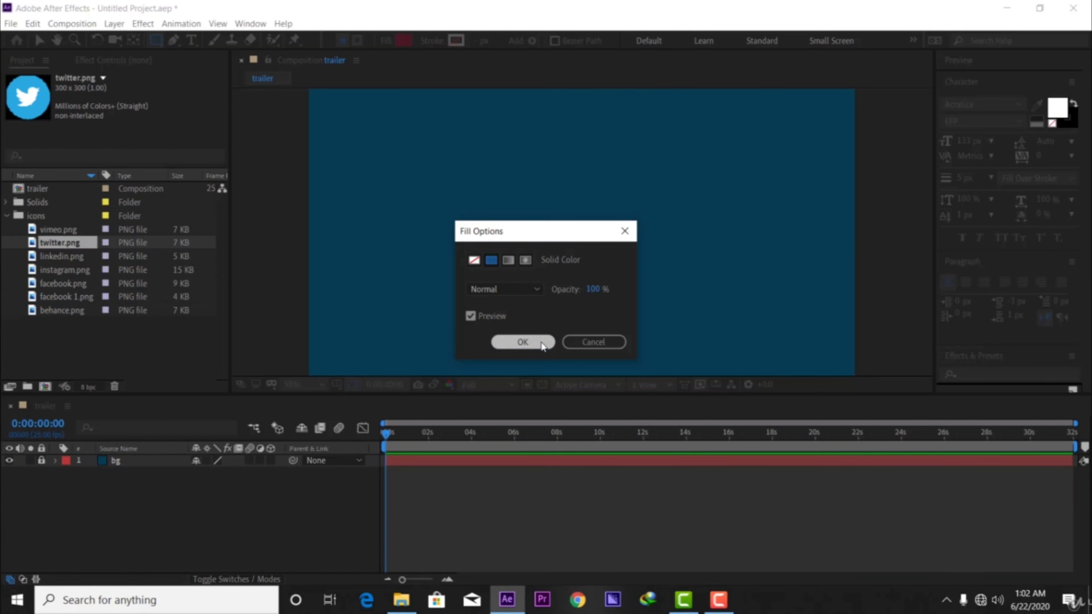
left_click(521, 341)
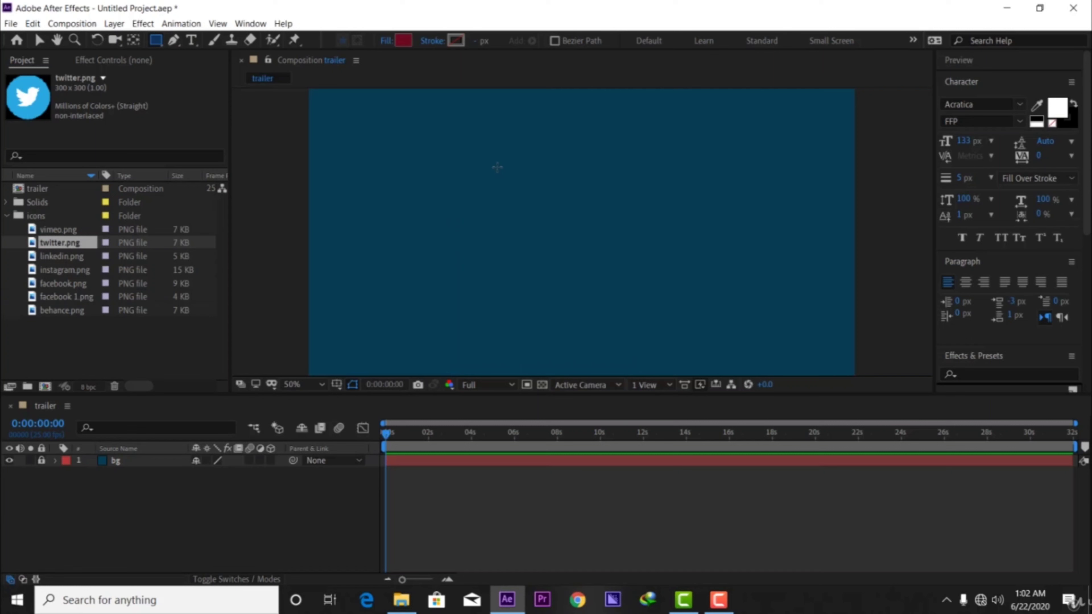
left_click_drag(427, 146, 769, 304)
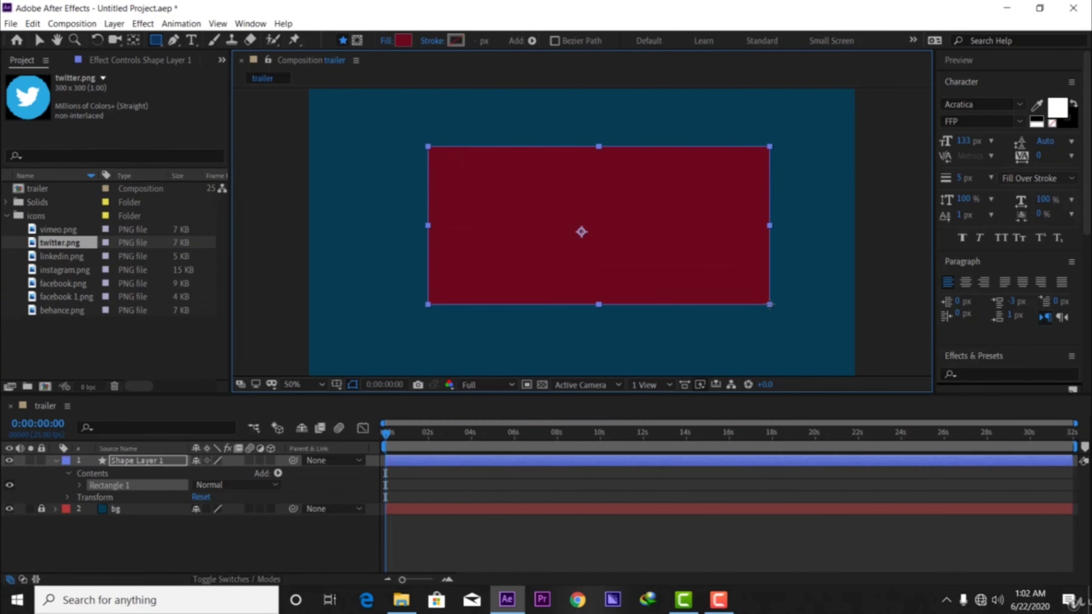
Shift the rectangle slightly and resize it about its center to roughly half the composition's width.
left_click(39, 40)
mouse_move(690, 209)
left_mouse_down()
mouse_move(678, 202)
mouse_move(701, 205)
left_mouse_up()
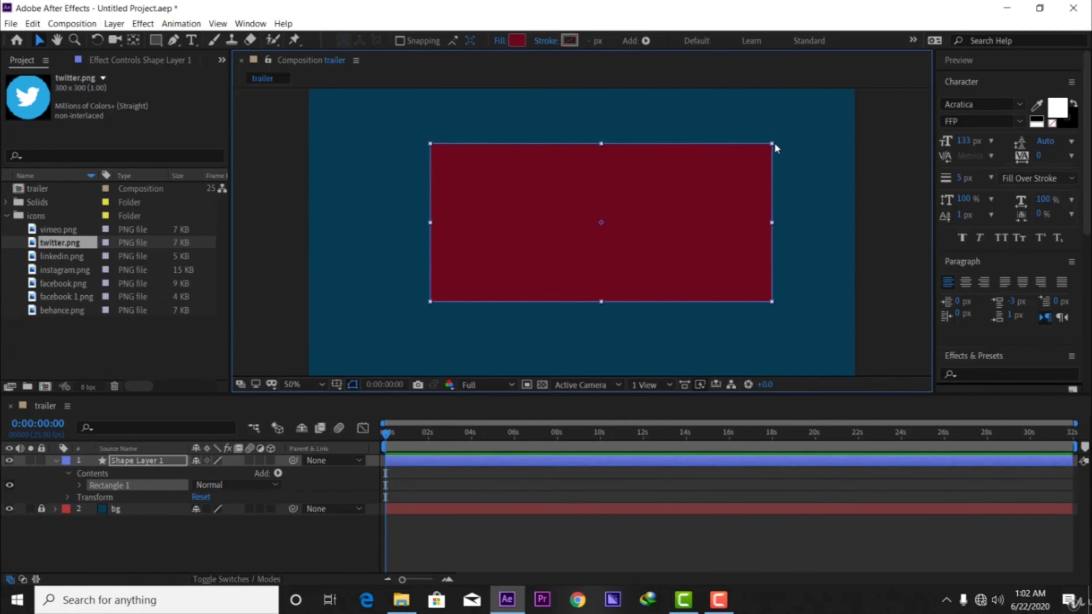
left_click_drag(772, 144, 664, 174)
left_click_drag(666, 223, 927, 230)
left_click_drag(829, 223, 734, 222)
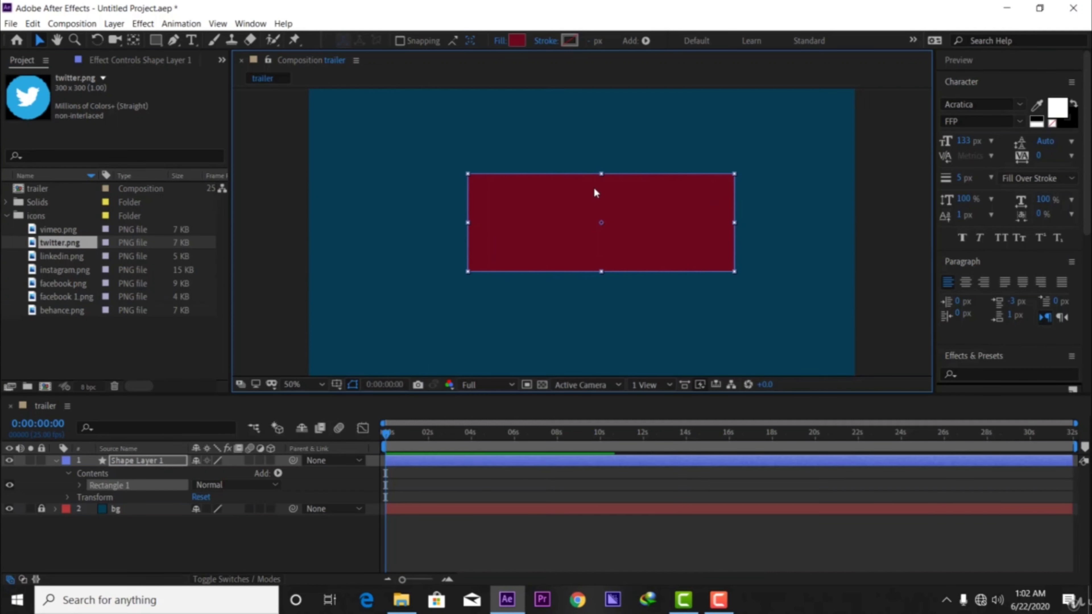
Stretch the rectangle vertically about its center to roughly double its height, keeping its width.
left_click_drag(603, 167, 616, 113)
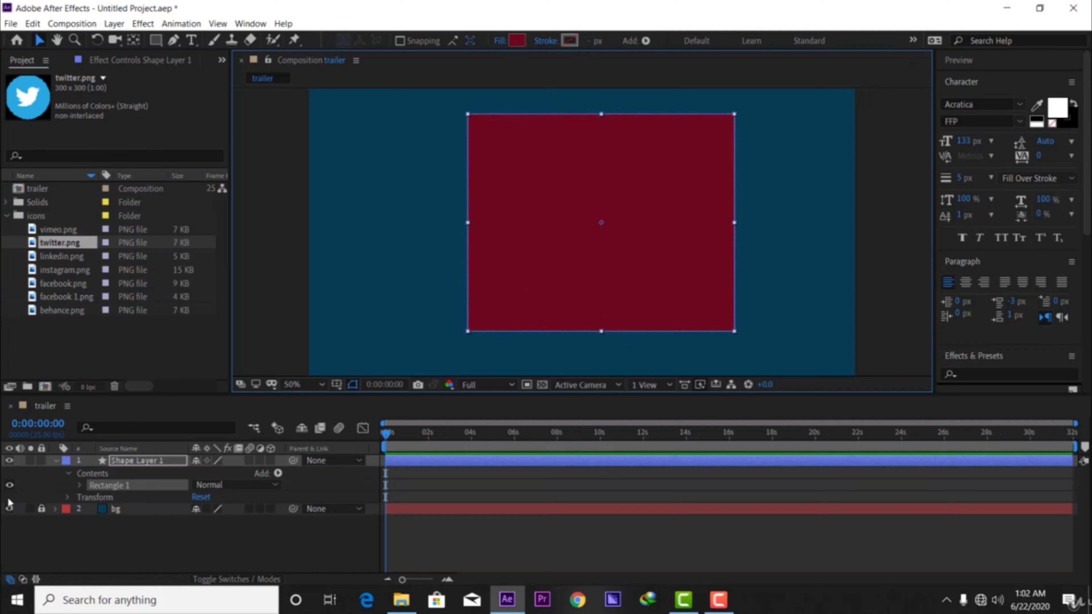
Examine the path, stroke, fill and transform properties of Rectangle 1 in Shape Layer 1.
left_click(78, 485)
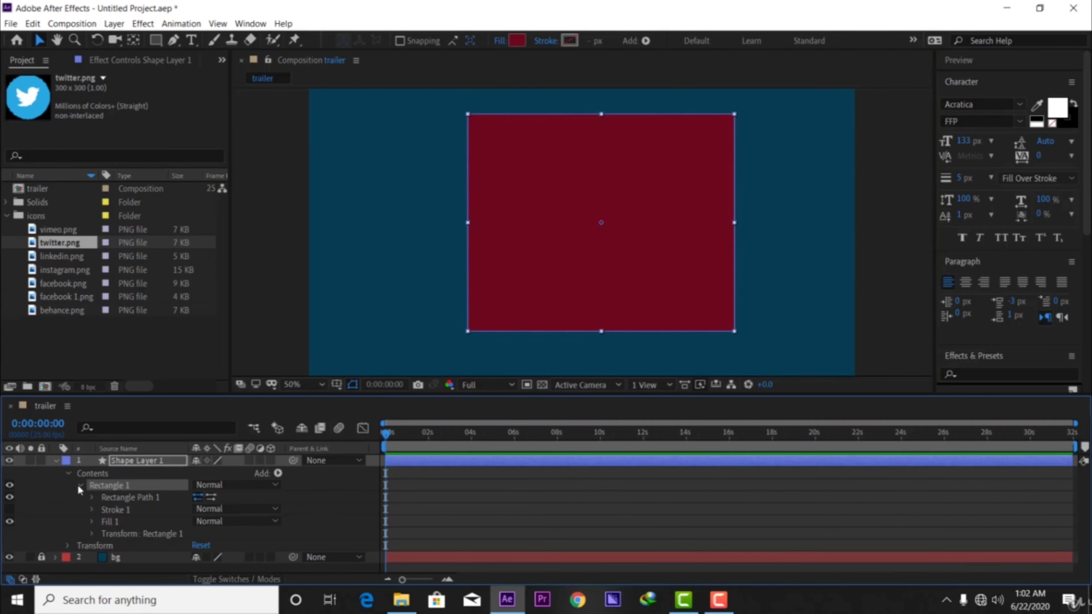
left_click(117, 498)
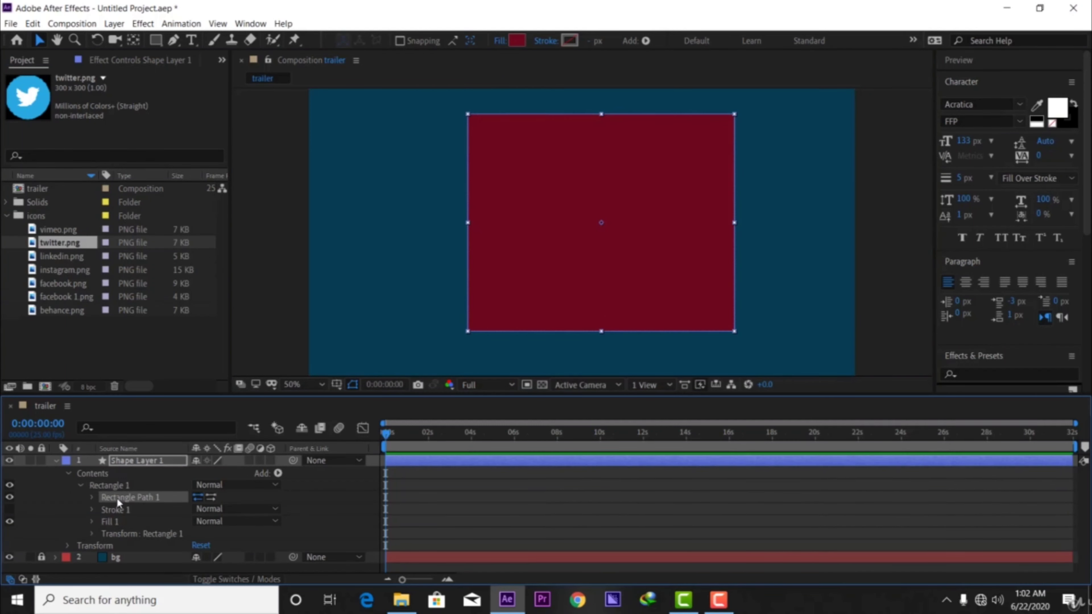
left_click(92, 509)
scroll(90, 512, "down", 1)
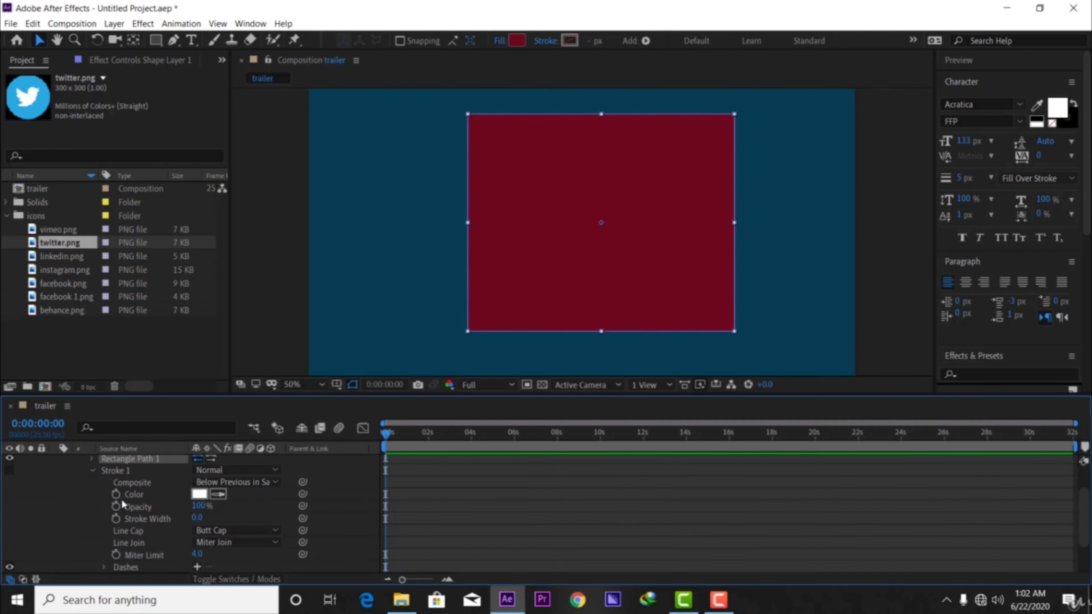
left_click(94, 471)
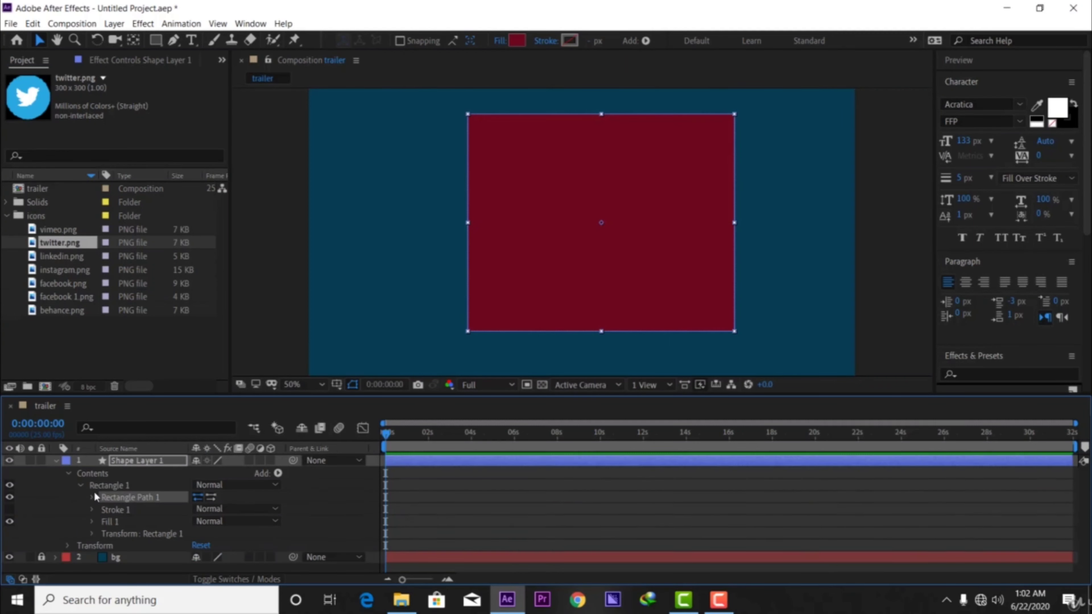
left_click(92, 521)
left_click(93, 518)
left_click(98, 532)
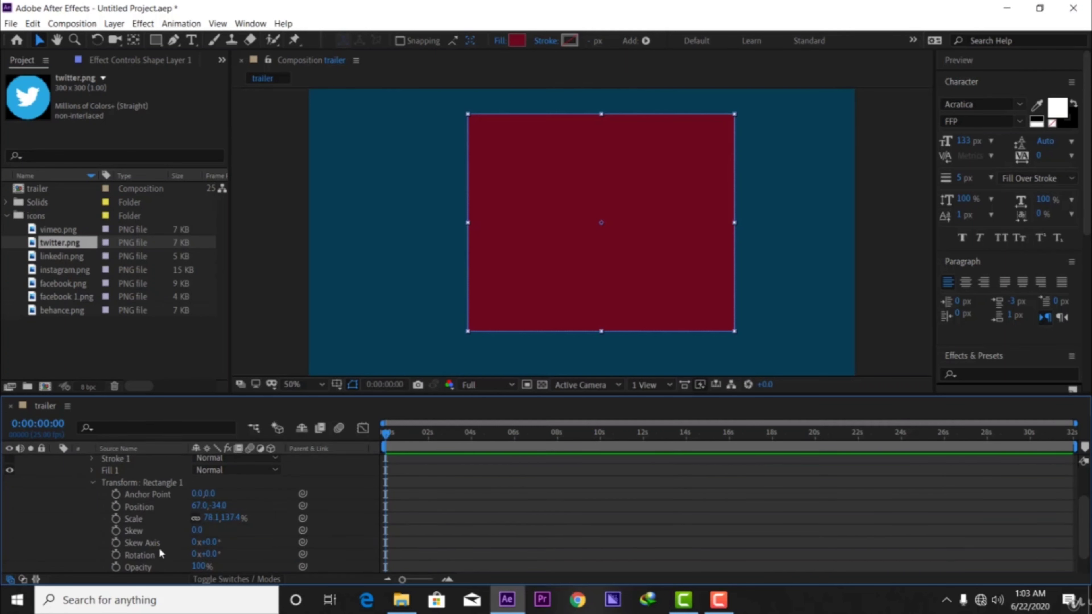
scroll(157, 533, "up", 3)
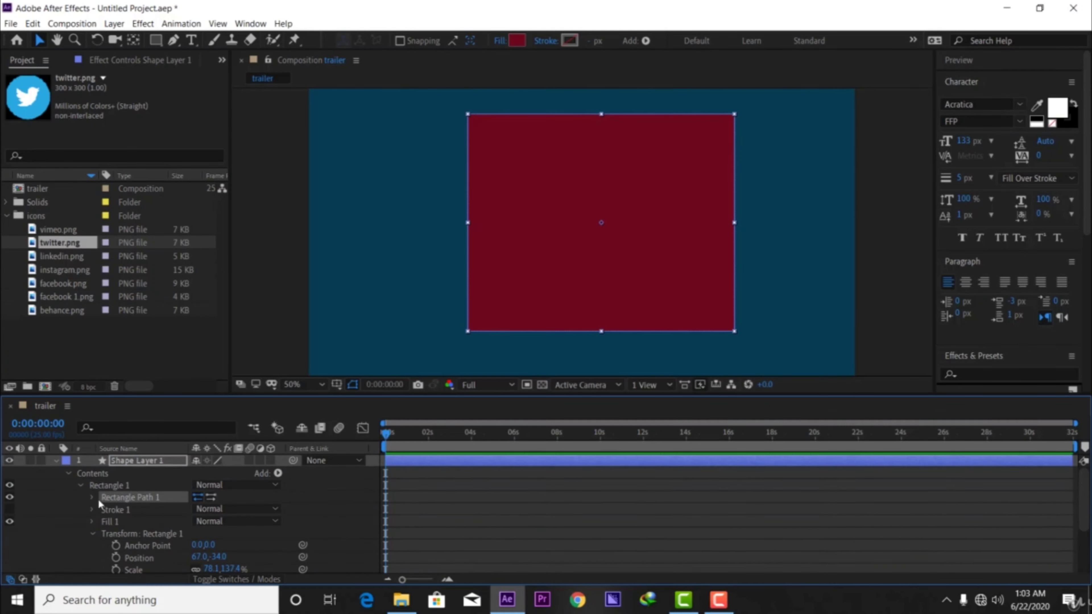
Collapse Shape Layer 1 and delete it from the trailer composition.
left_click(56, 460)
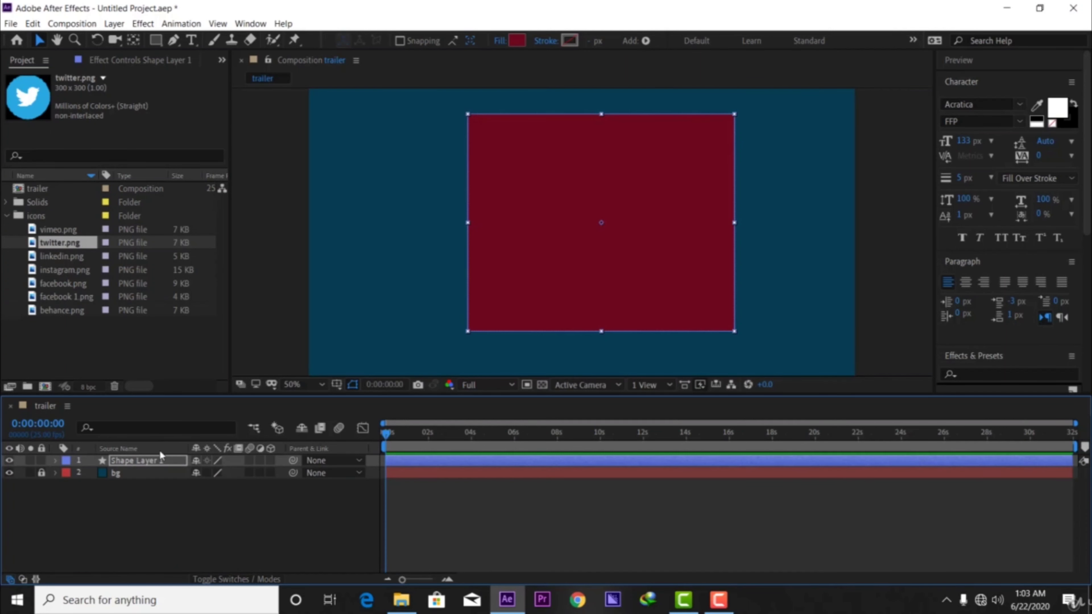
left_click(154, 460)
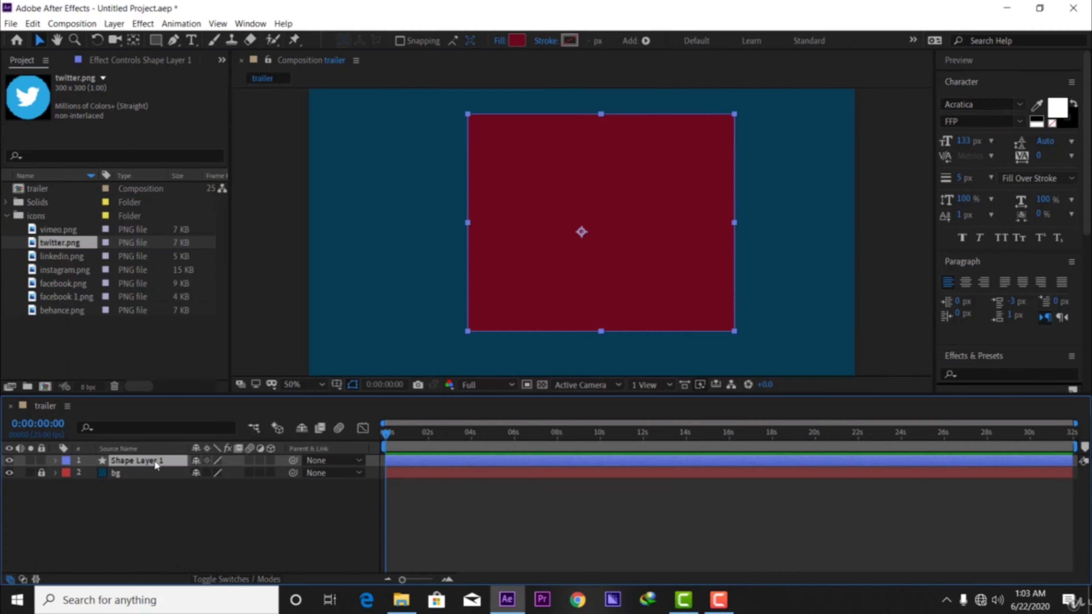
key("Delete")
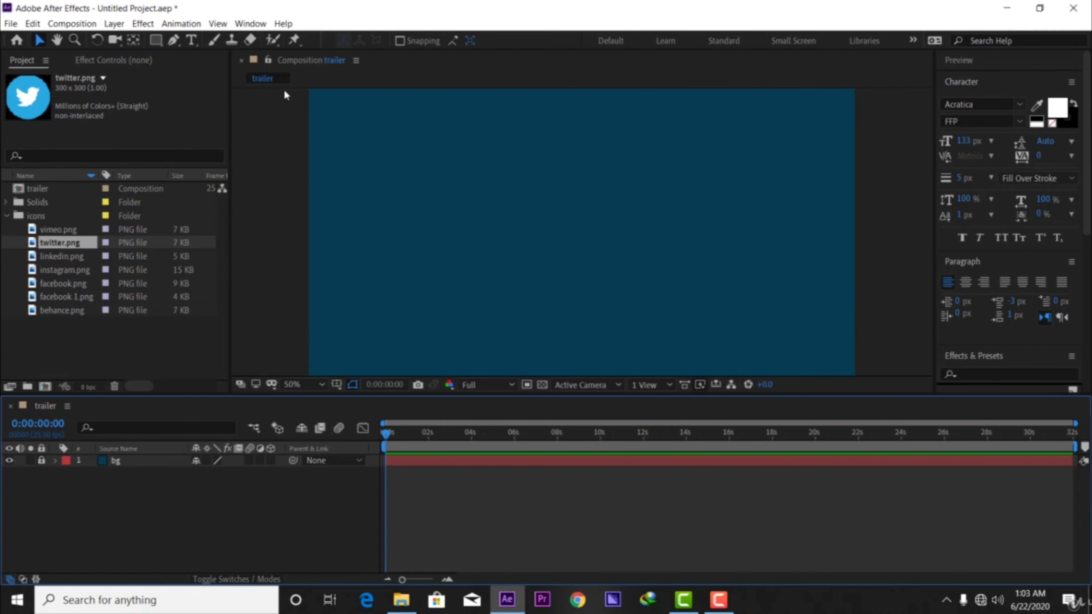
Draw a perfect crimson circle near the center of the composition with the Ellipse tool.
left_click(156, 41)
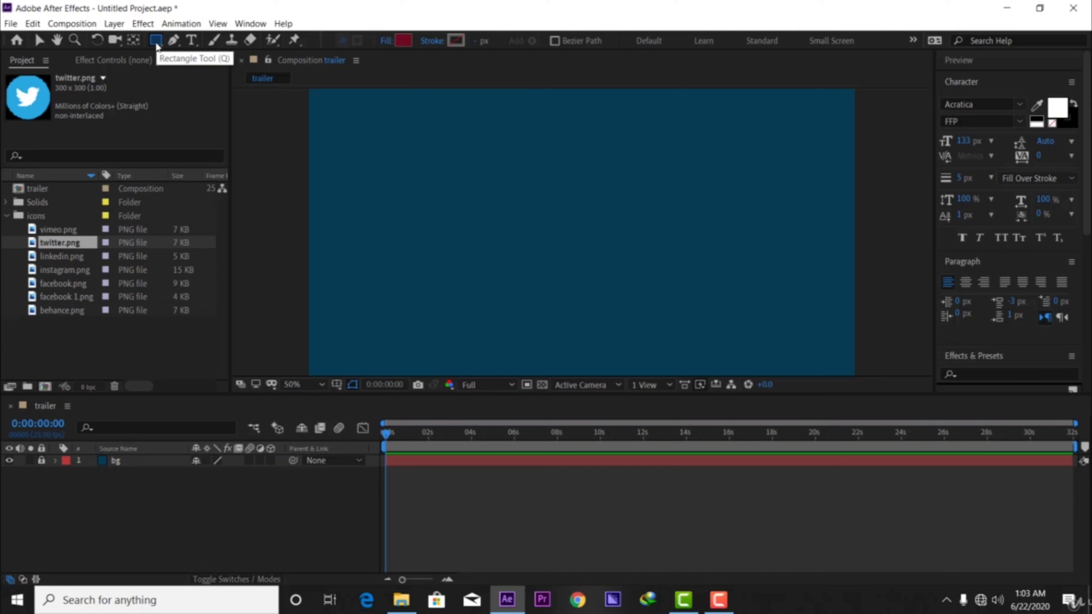
key("q")
key("q")
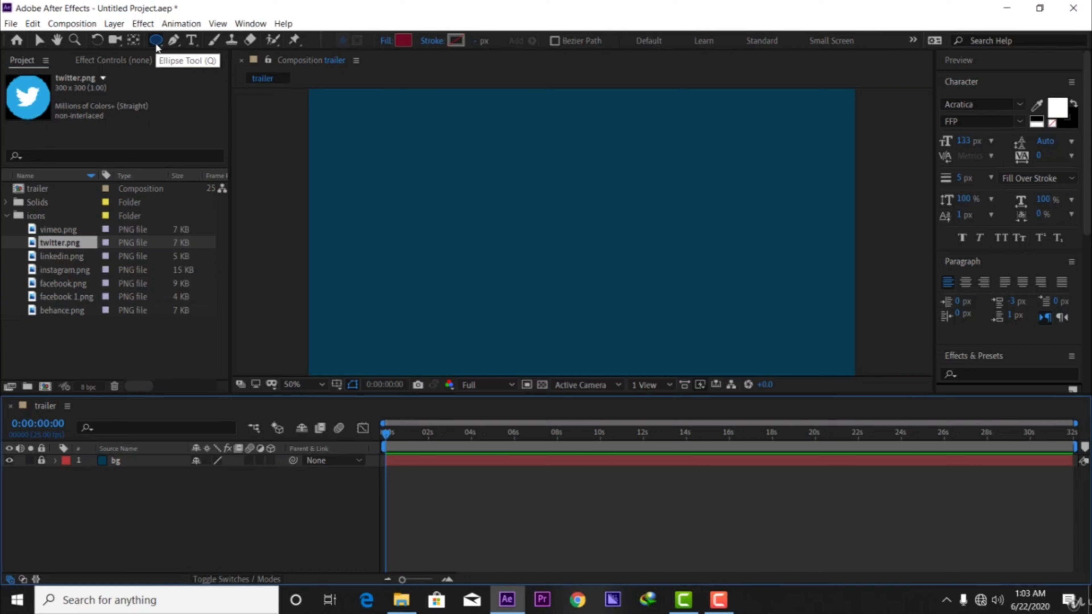
left_click(154, 41)
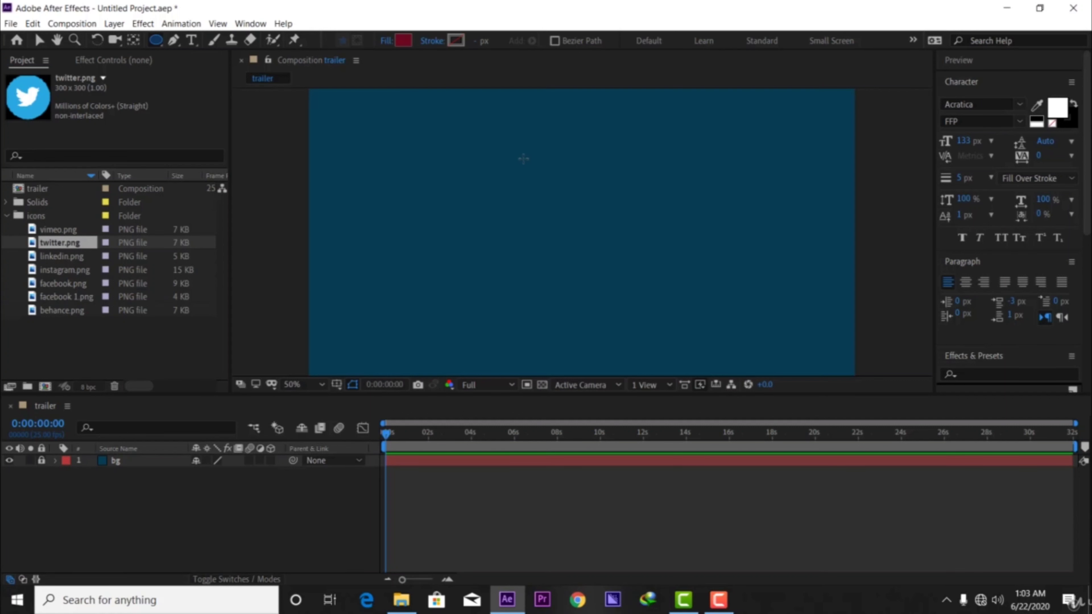
left_click(516, 156)
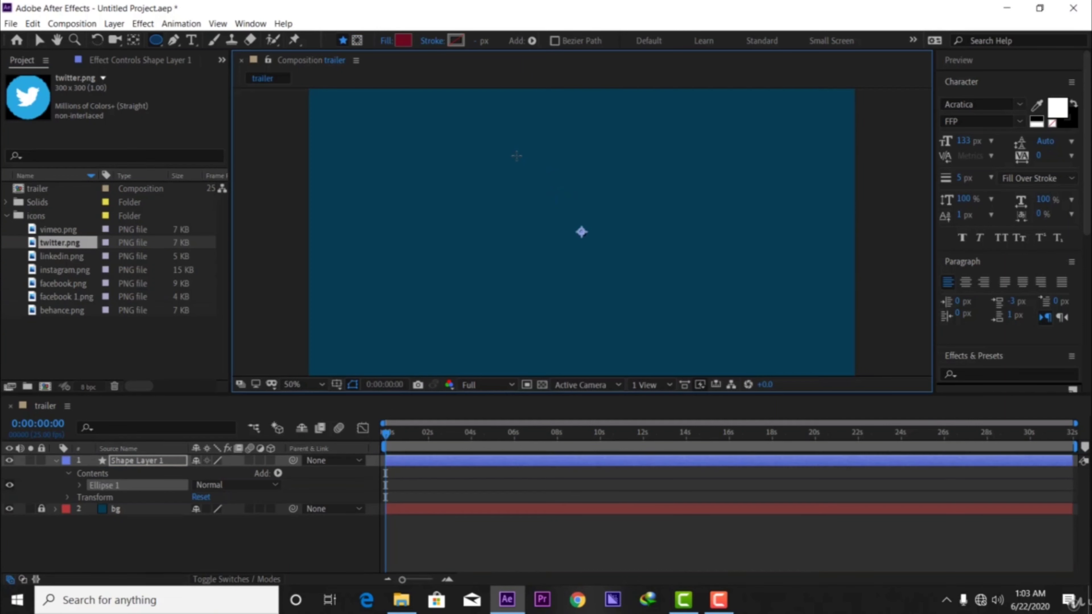
left_click_drag(516, 156, 594, 297)
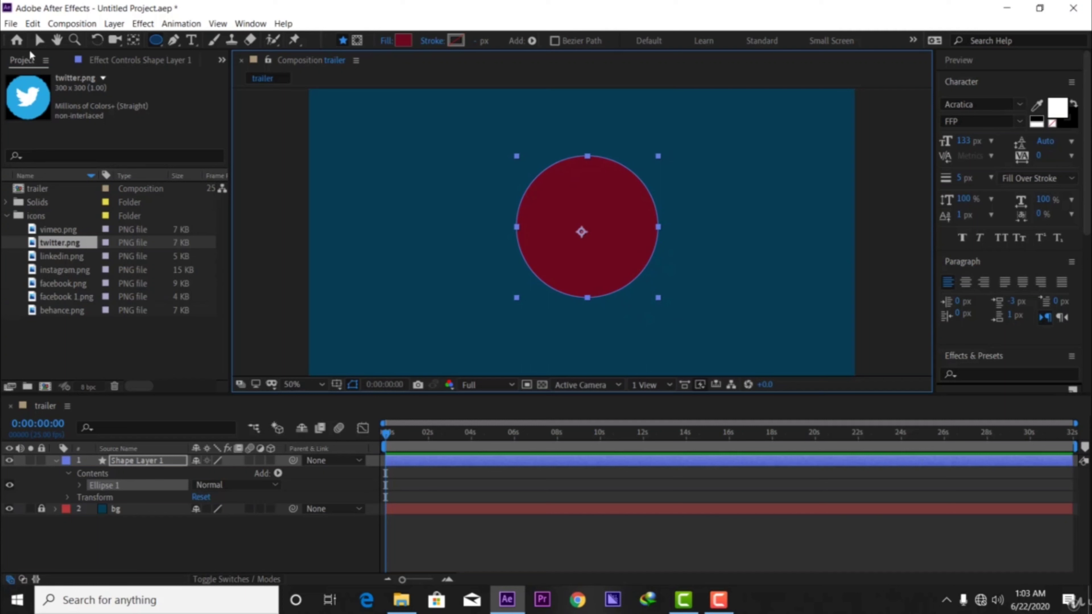
Switch to the Selection tool and move the circle slightly left and up.
left_click(39, 40)
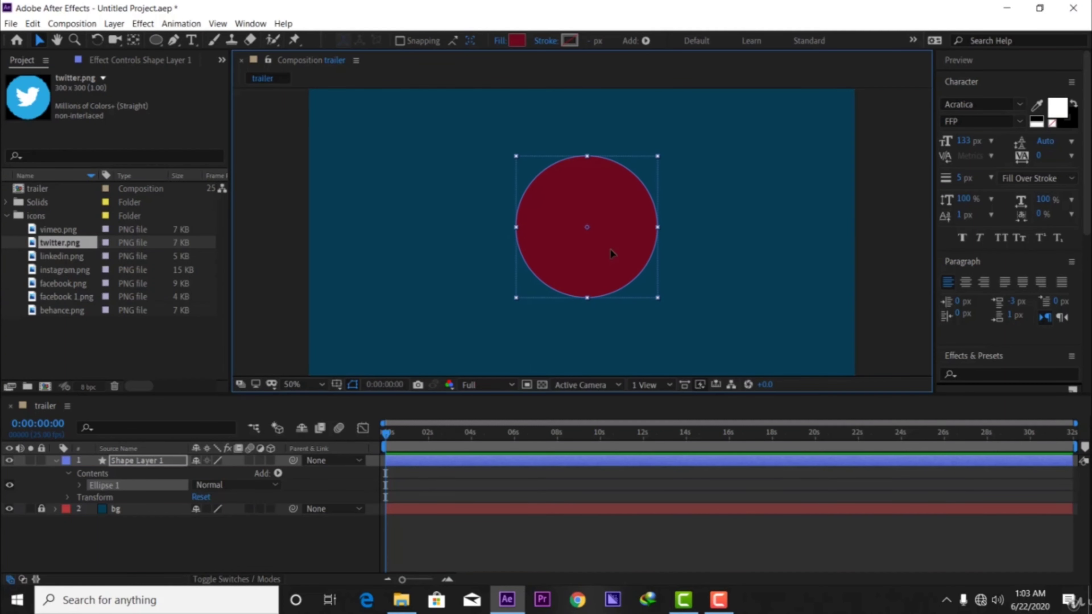
left_click_drag(610, 249, 572, 240)
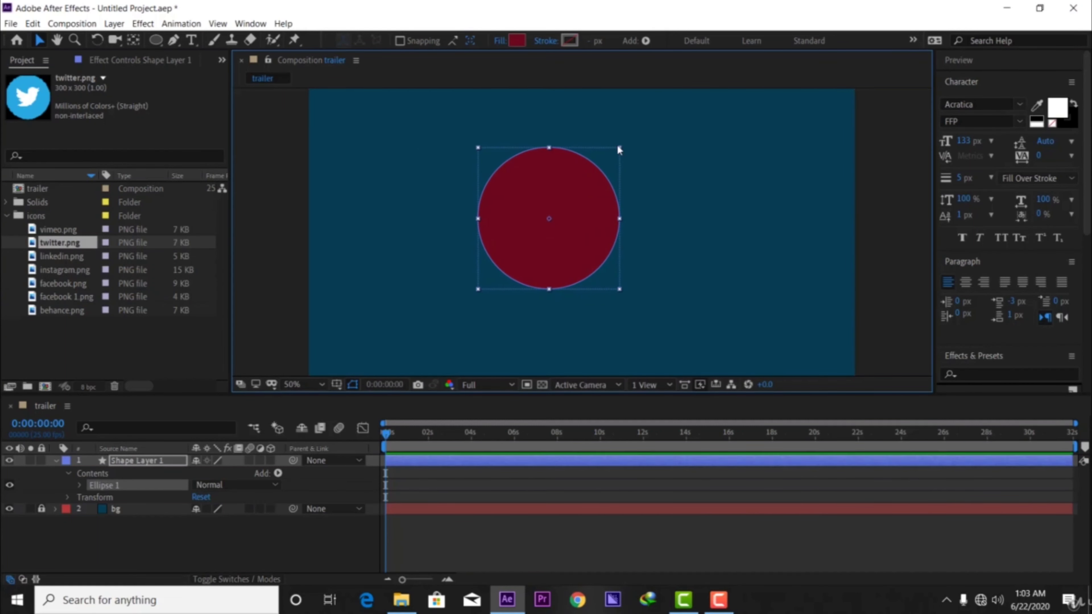
Try stretching the circle about its center into a wide, flat ellipse, and undo both resizes.
left_click_drag(619, 147, 718, 122)
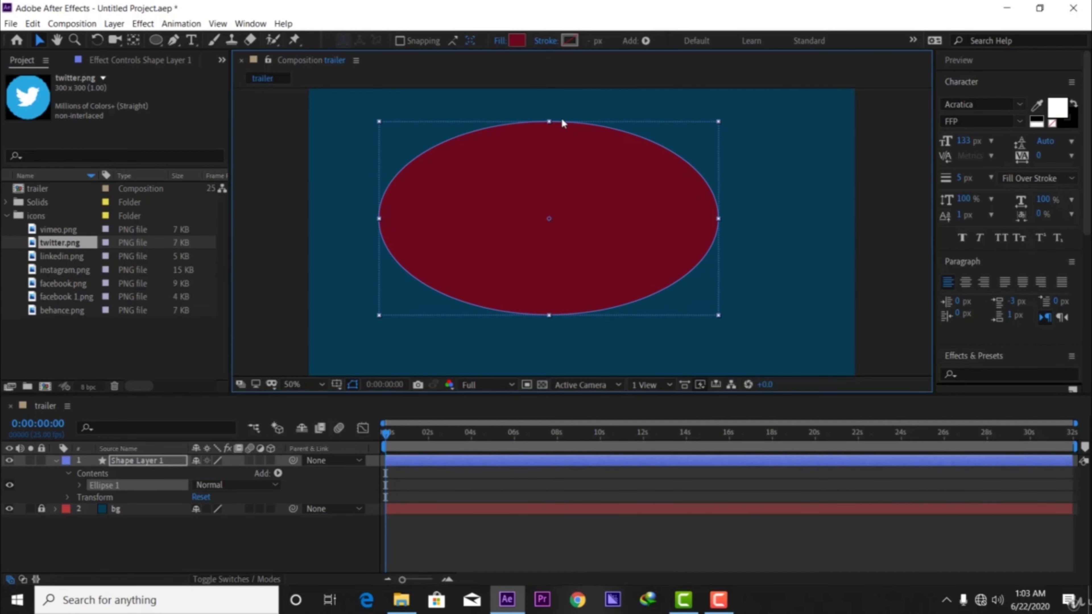
left_click_drag(547, 120, 553, 172)
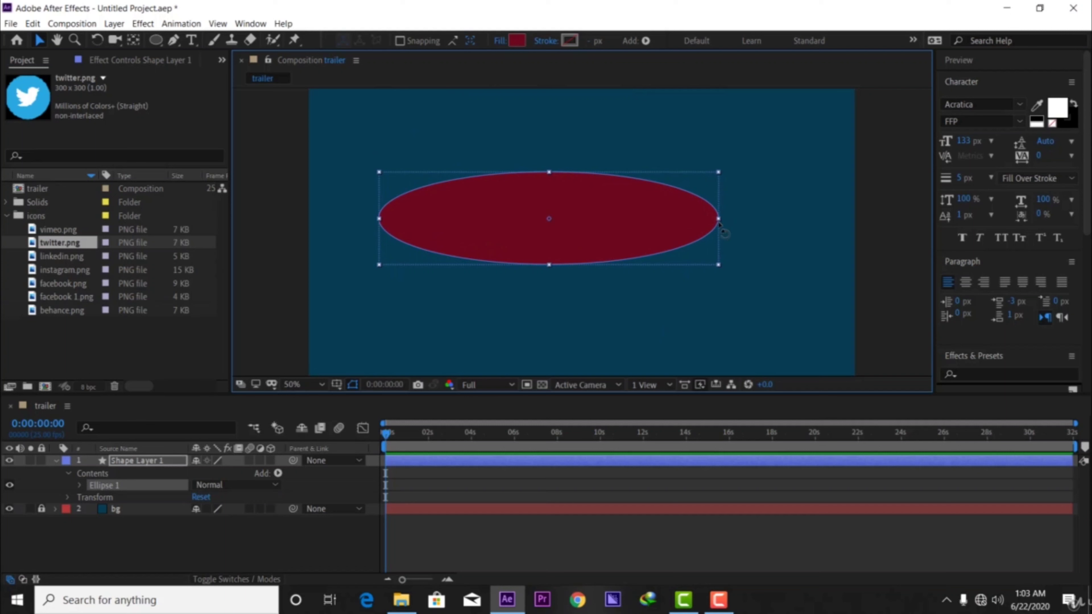
key("ctrl+z")
key("ctrl+z")
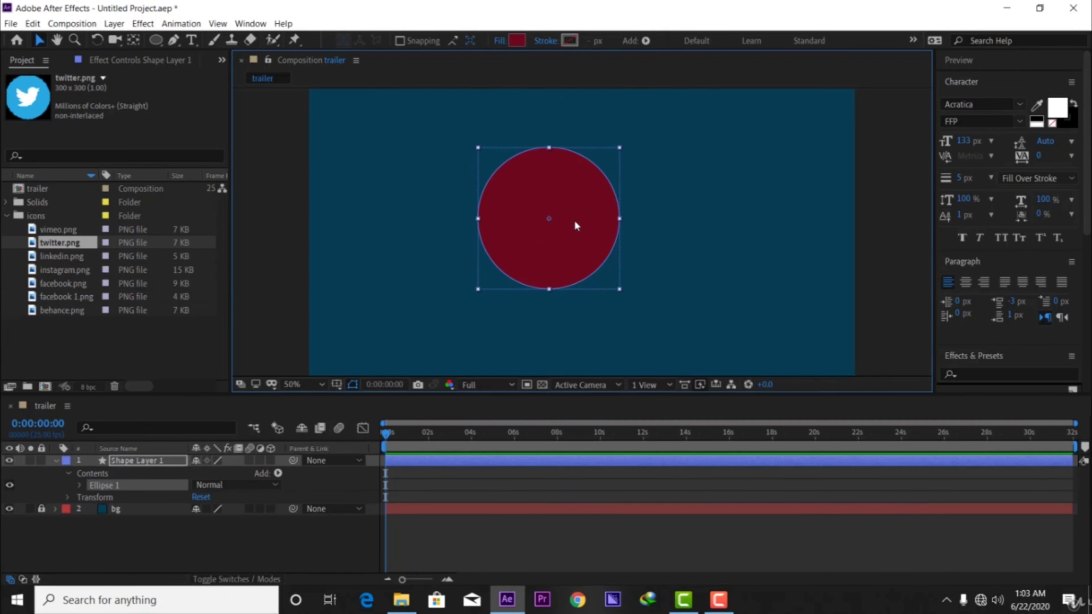
Move the circle slightly to the right and delete the ellipse from Shape Layer 1.
left_click_drag(573, 218, 616, 217)
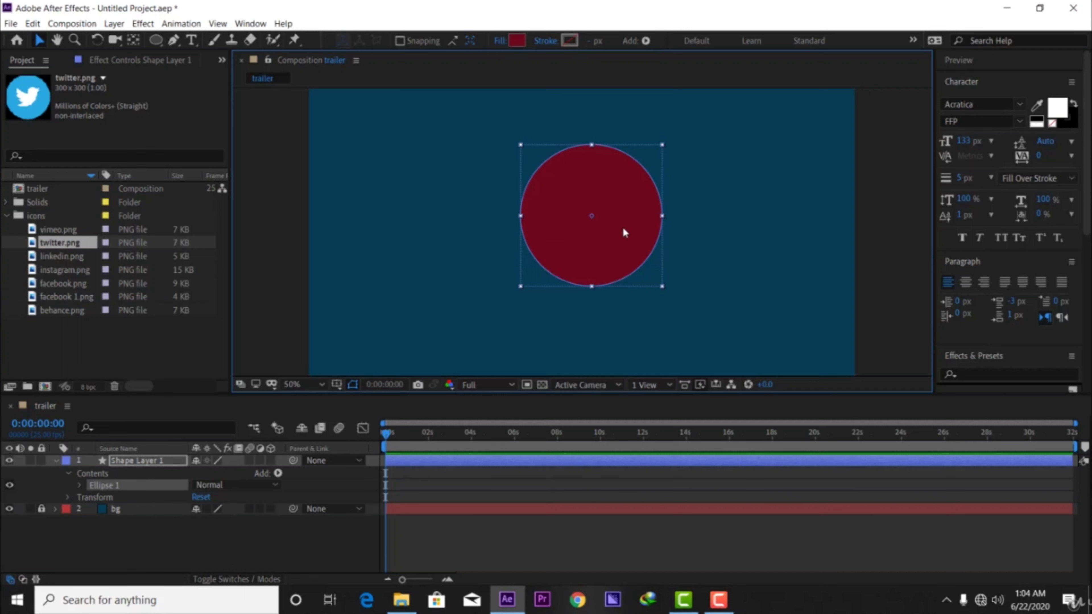
key("Delete")
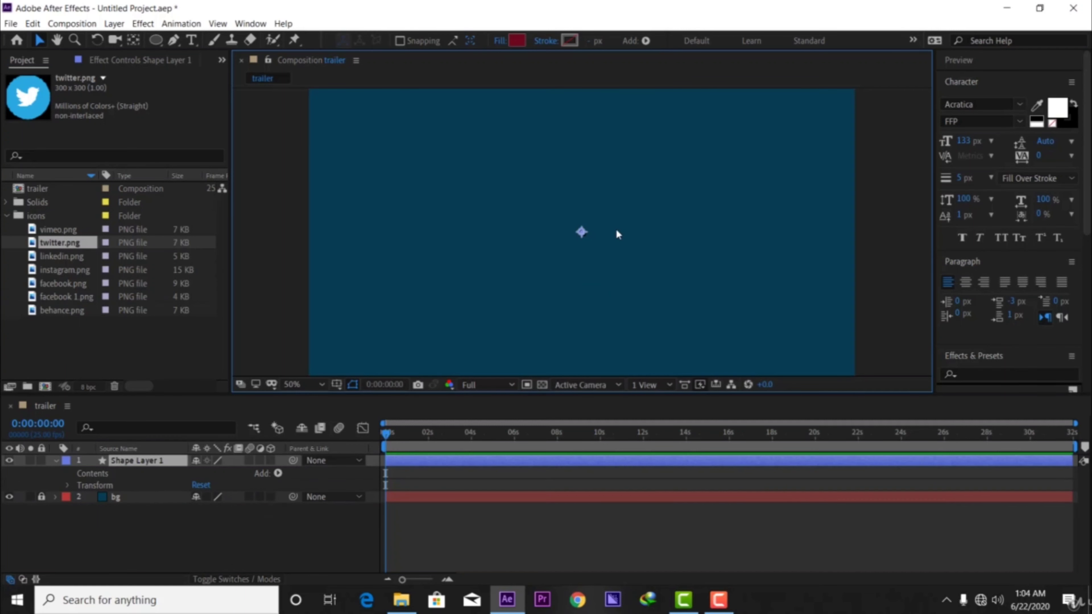
Cycle through the available shape tools, including Ellipse, Star and Rectangle, ending on the Rectangle tool.
left_click(160, 42)
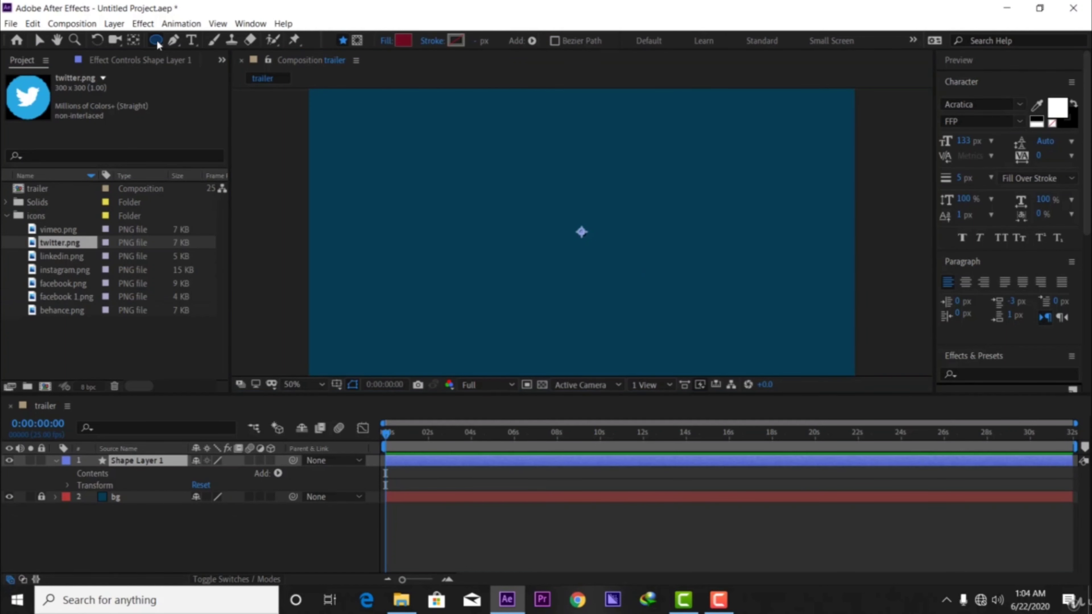
key("q")
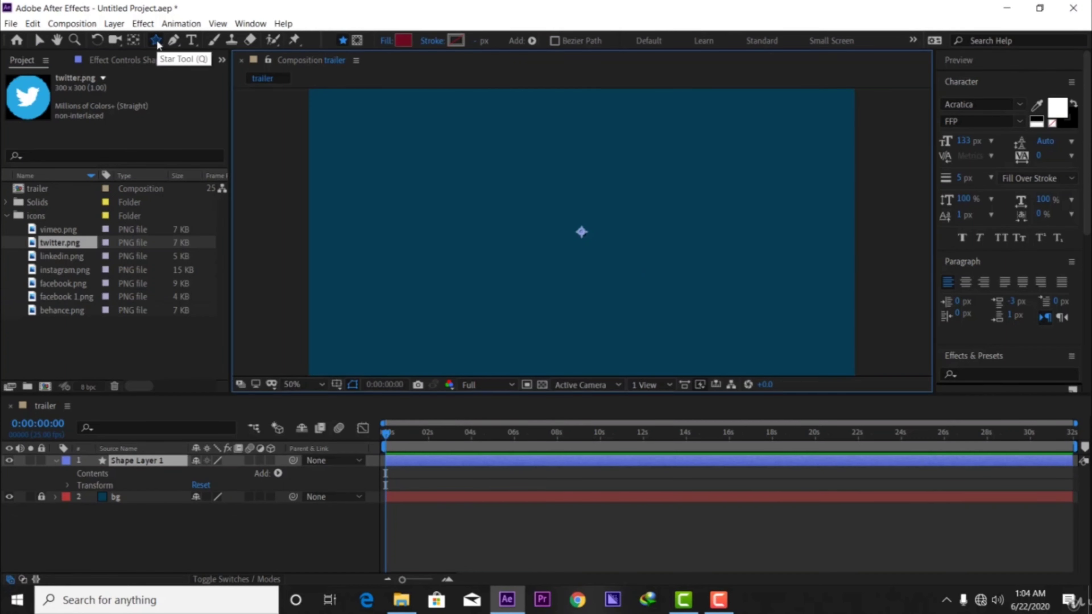
key("q")
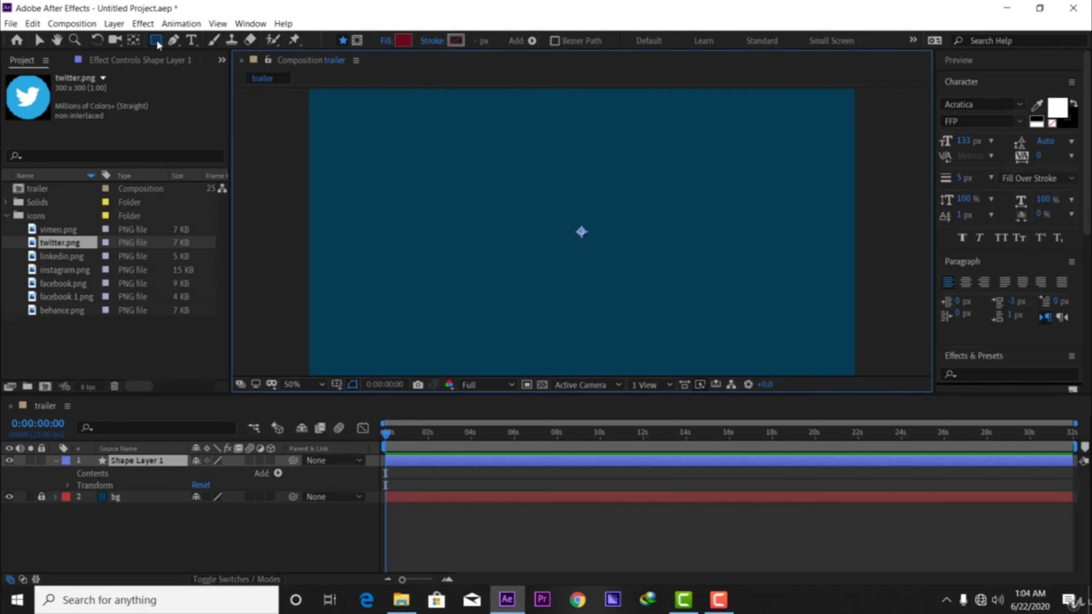
key("q")
key("q")
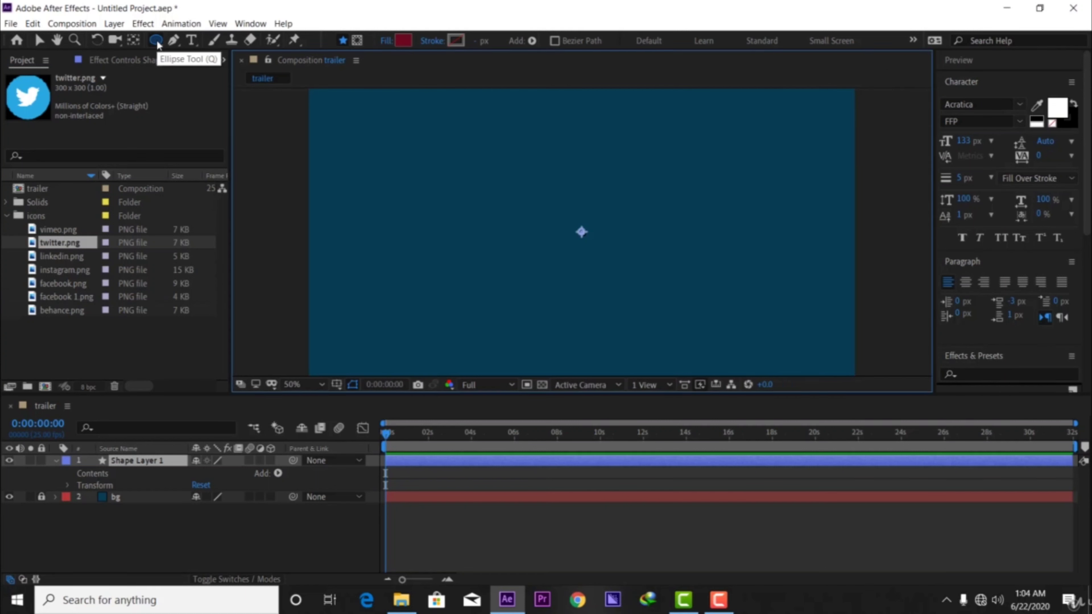
key("q")
key("q")
key("q")
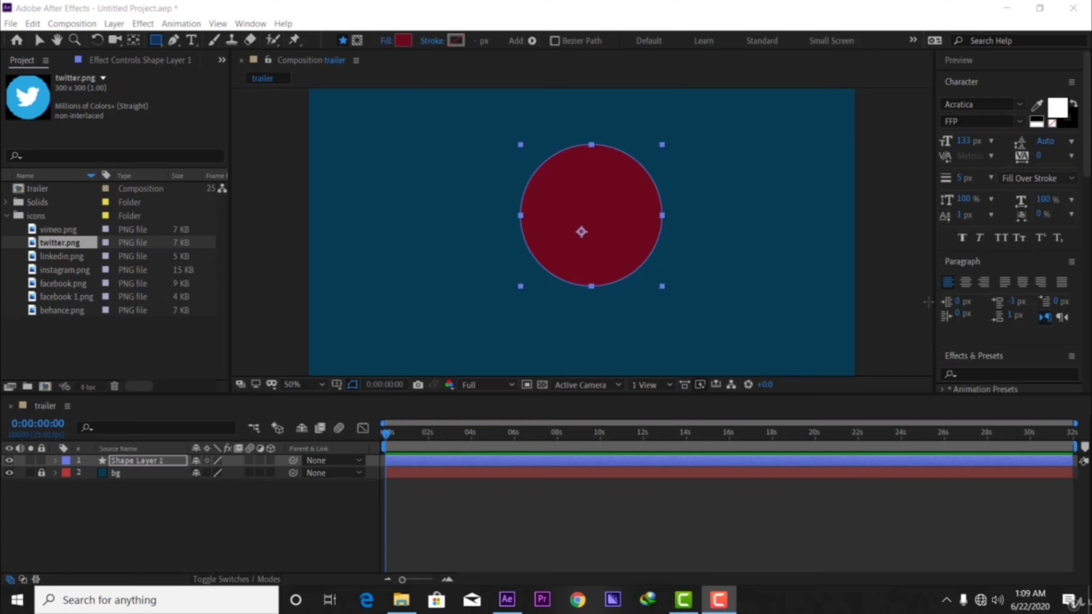
Look through the effect categories in Effects & Presets, from Animation Presets to Video Copilot.
scroll(1009, 263, "down", 5)
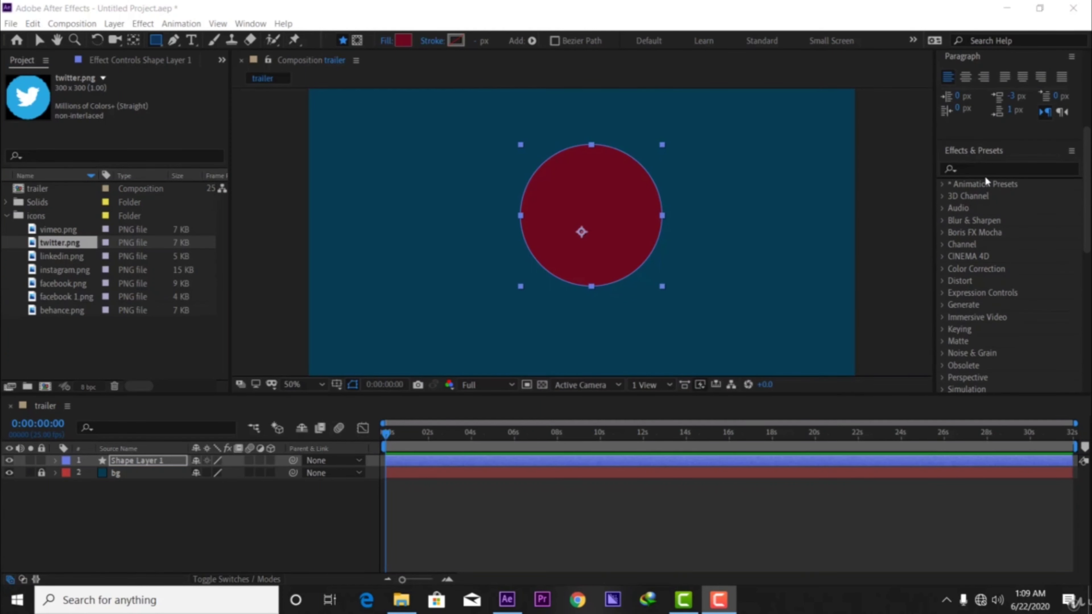
left_click(968, 170)
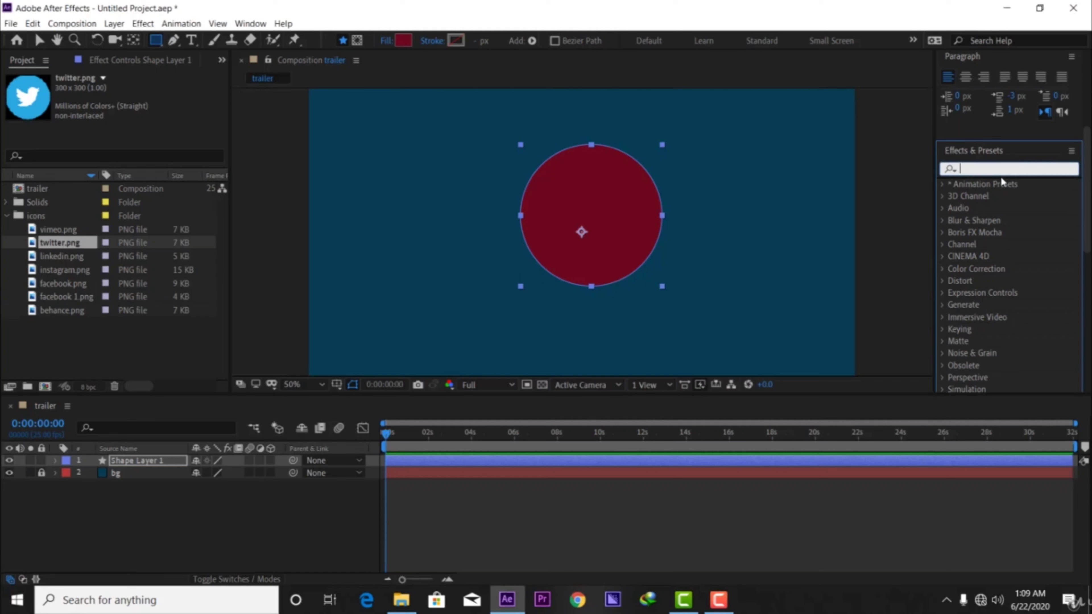
scroll(1003, 222, "down", 4)
scroll(1002, 228, "down", 4)
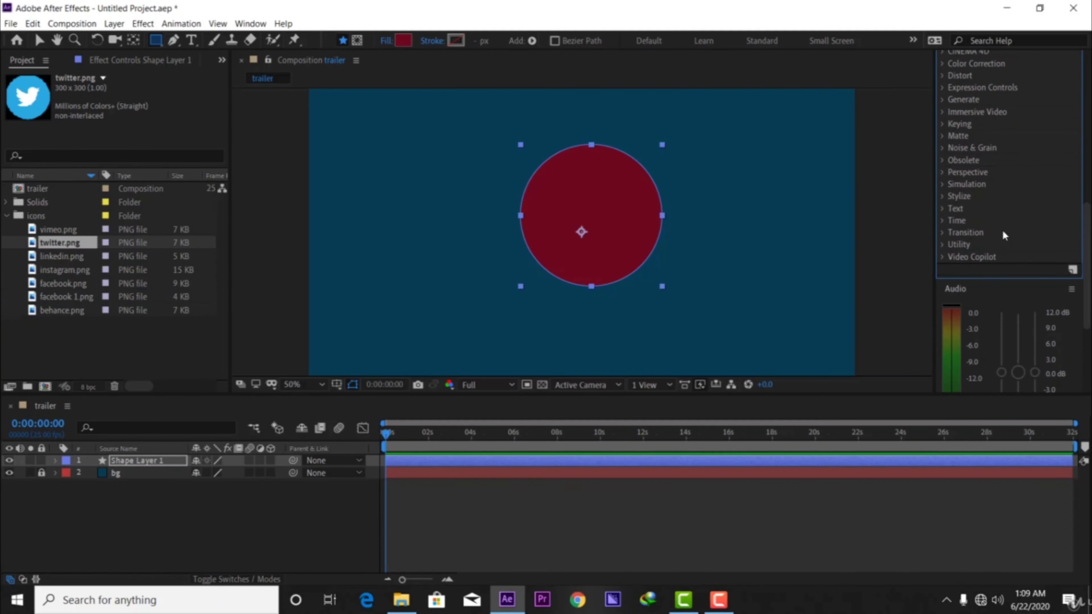
scroll(1002, 228, "up", 6)
scroll(1003, 230, "up", 3)
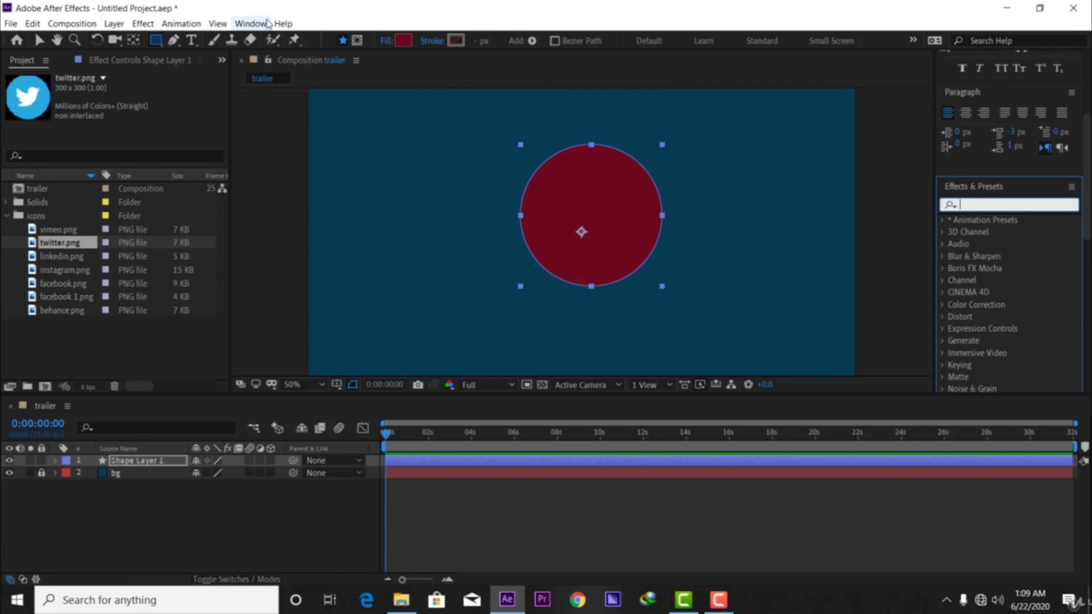
Hide Effects & Presets from the workspace.
left_click(257, 24)
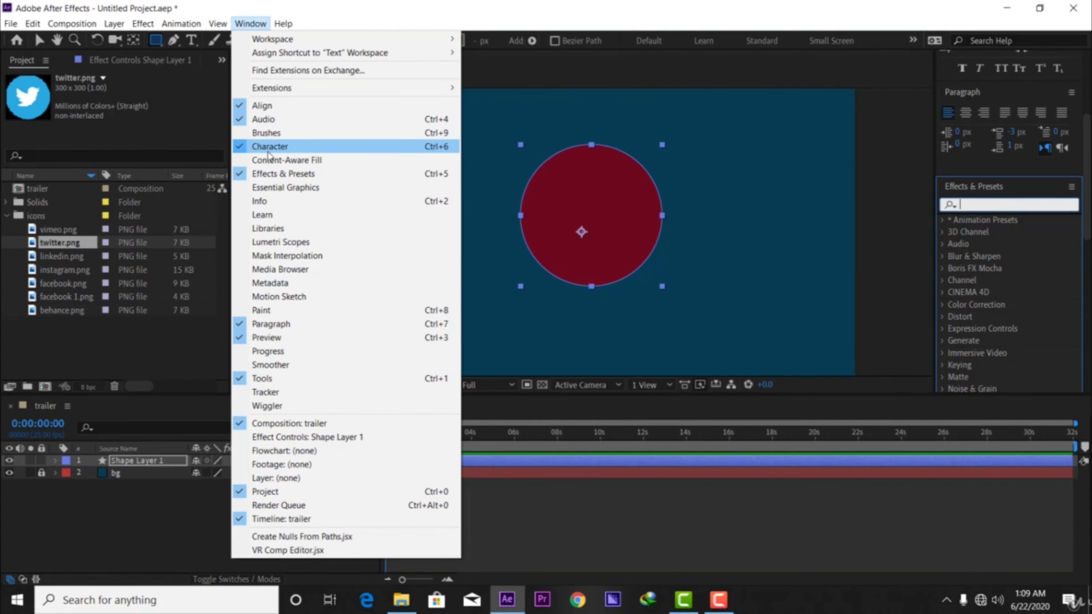
left_click(271, 174)
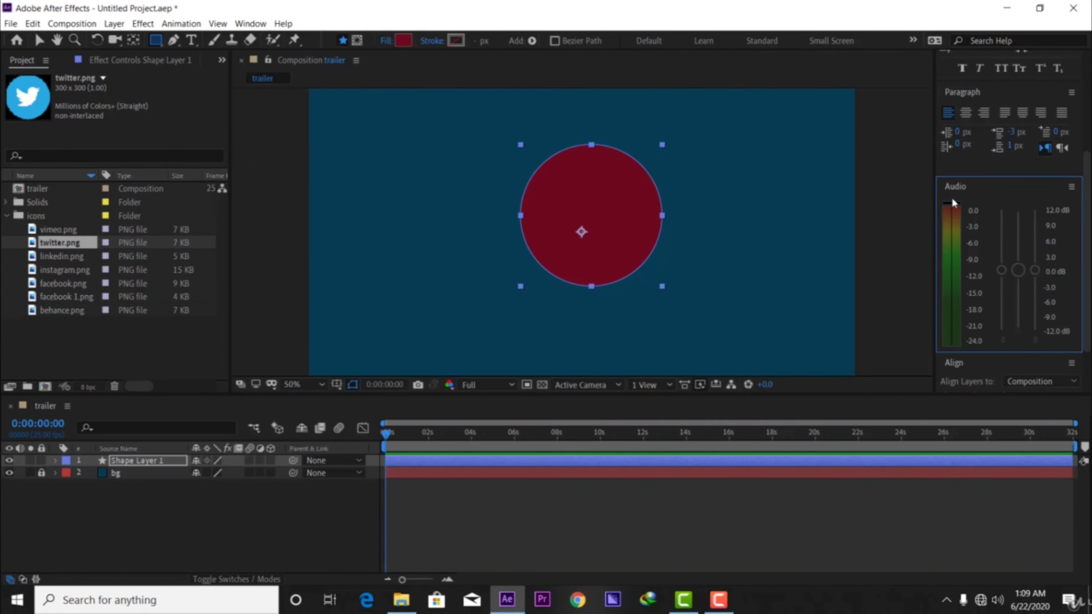
scroll(1014, 228, "up", 5)
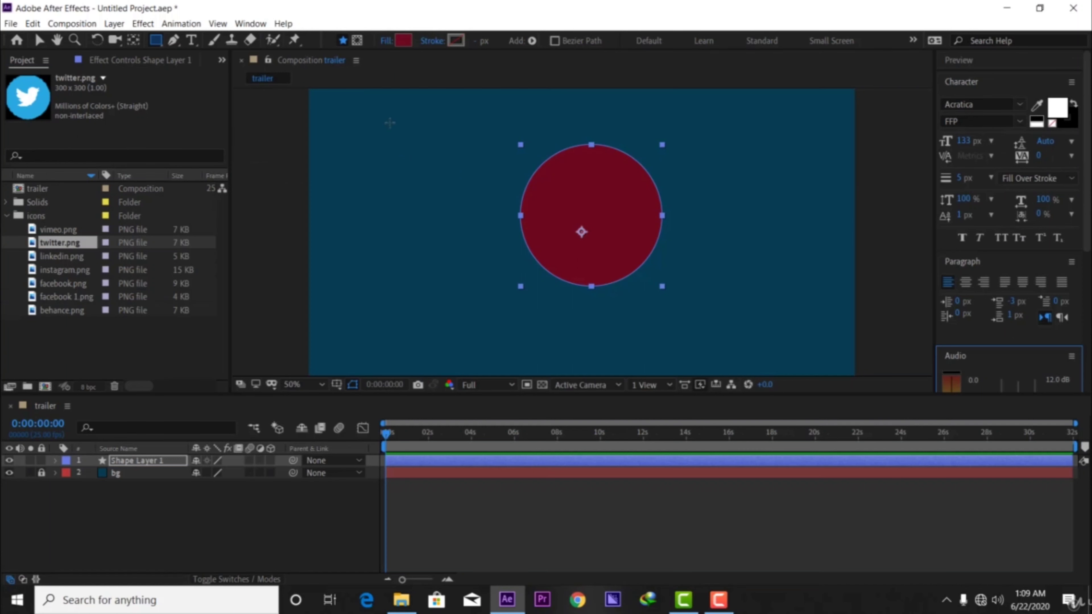
Show Effects & Presets in the workspace again and bring its full category list into view.
left_click(251, 24)
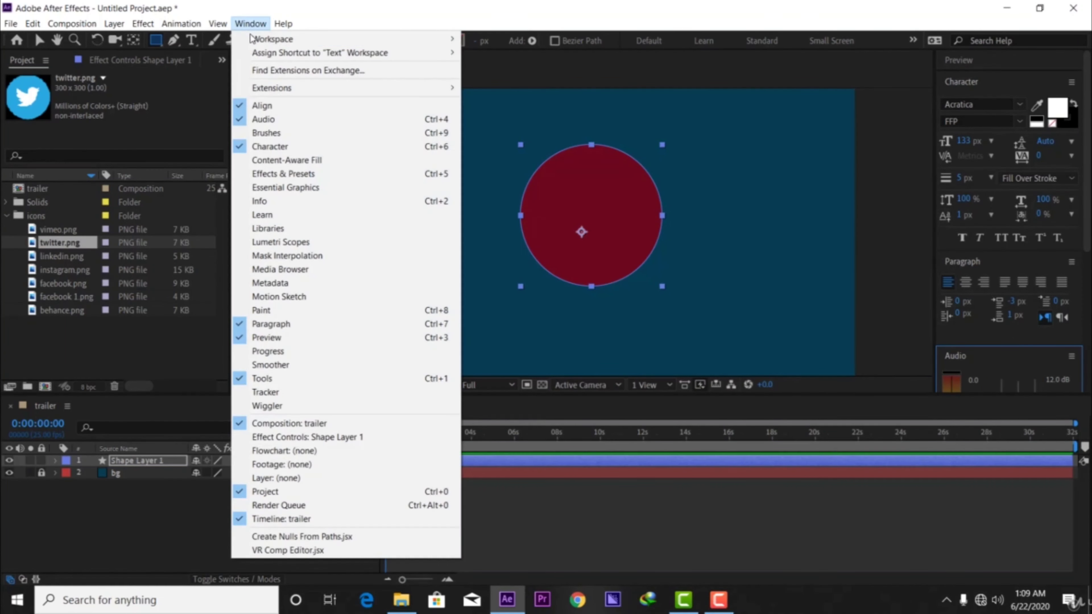
left_click(280, 174)
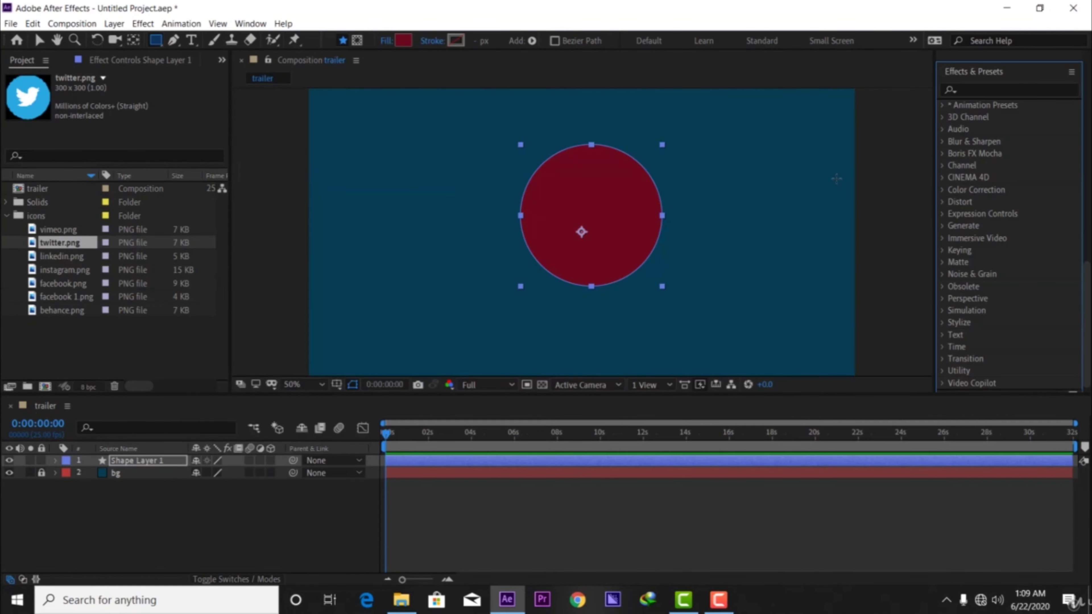
scroll(1010, 141, "down", 1)
scroll(1007, 155, "up", 3)
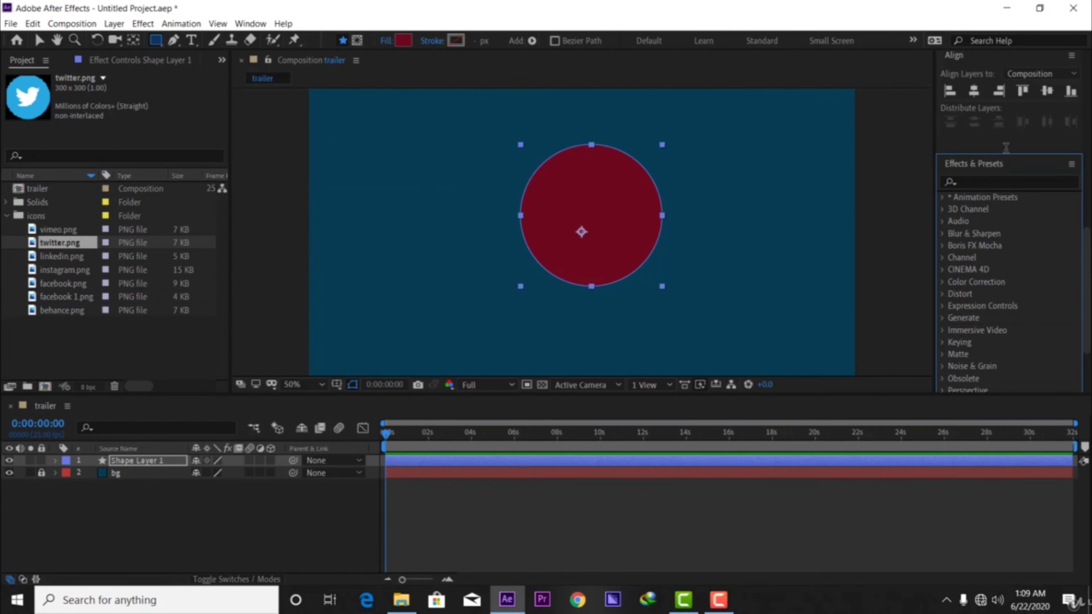
scroll(1007, 155, "down", 3)
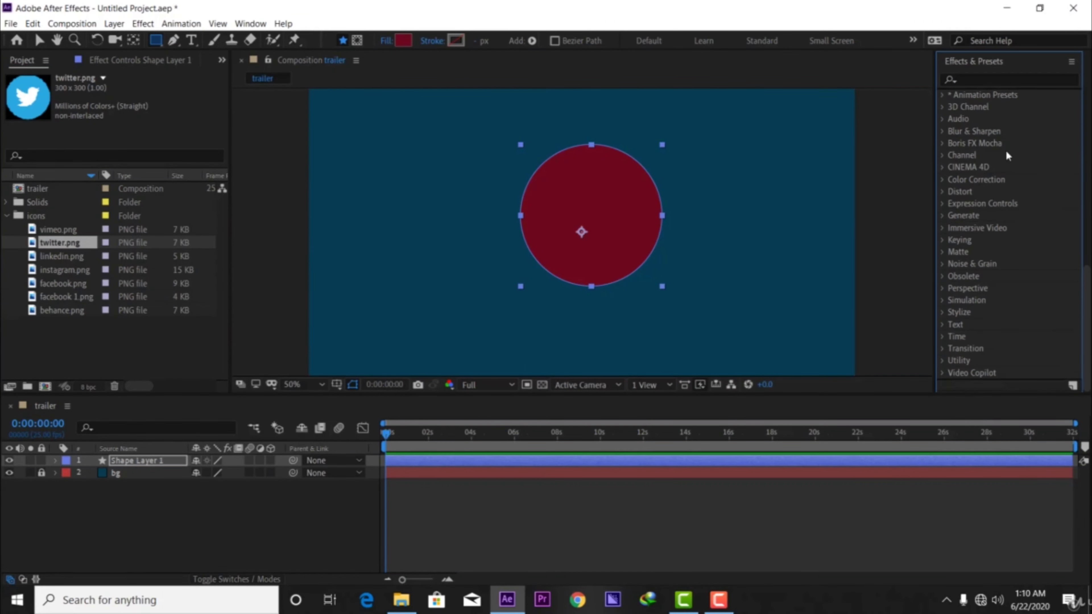
Expand Animation Presets, its Shapes folder and the Elements subfolder, and look through the presets inside.
left_click(943, 95)
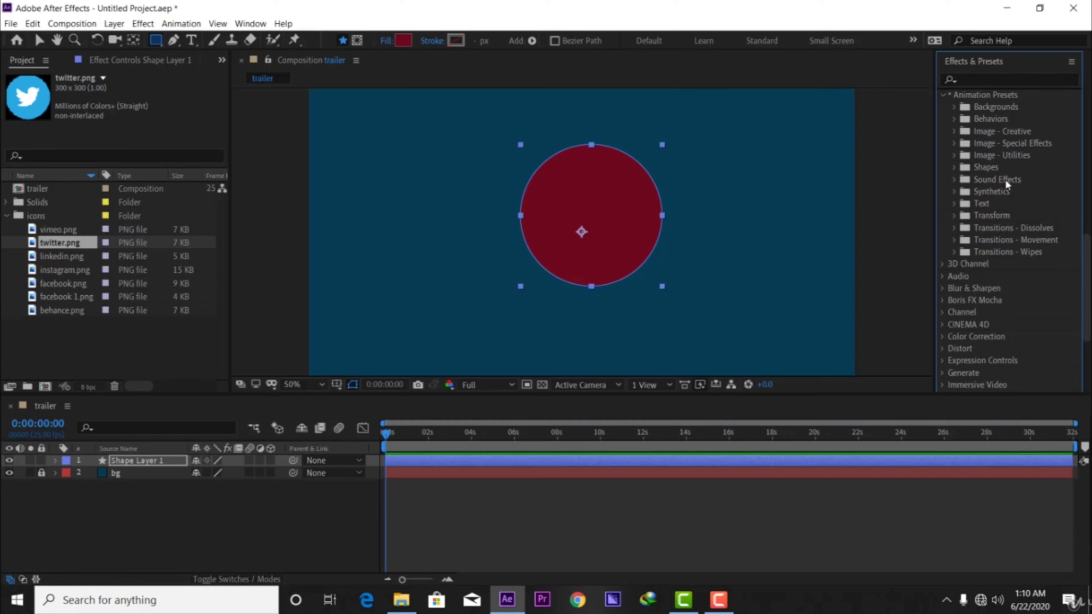
left_click(954, 167)
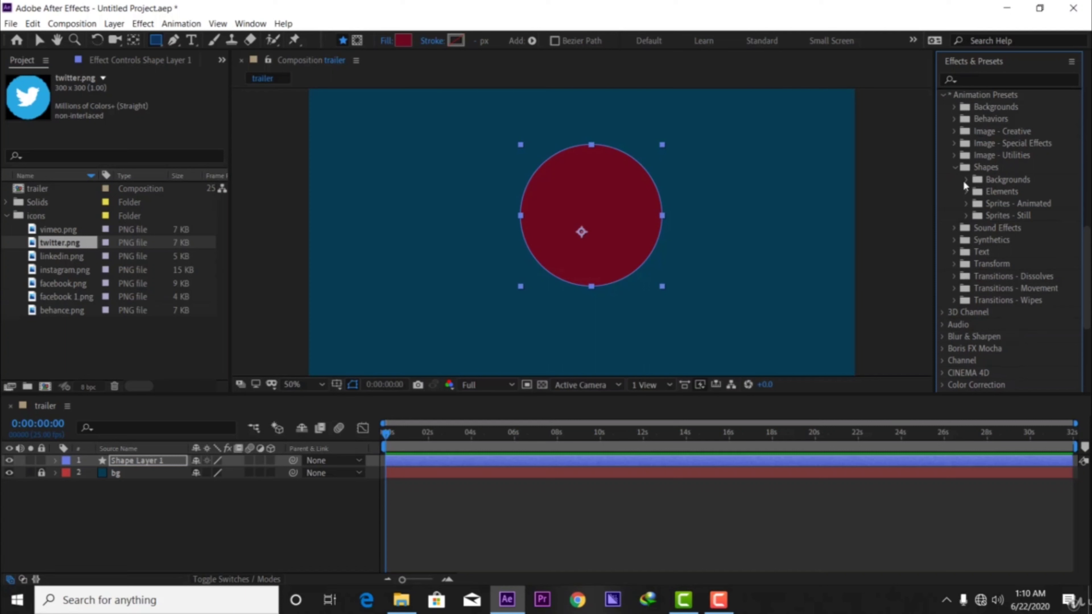
left_click(965, 192)
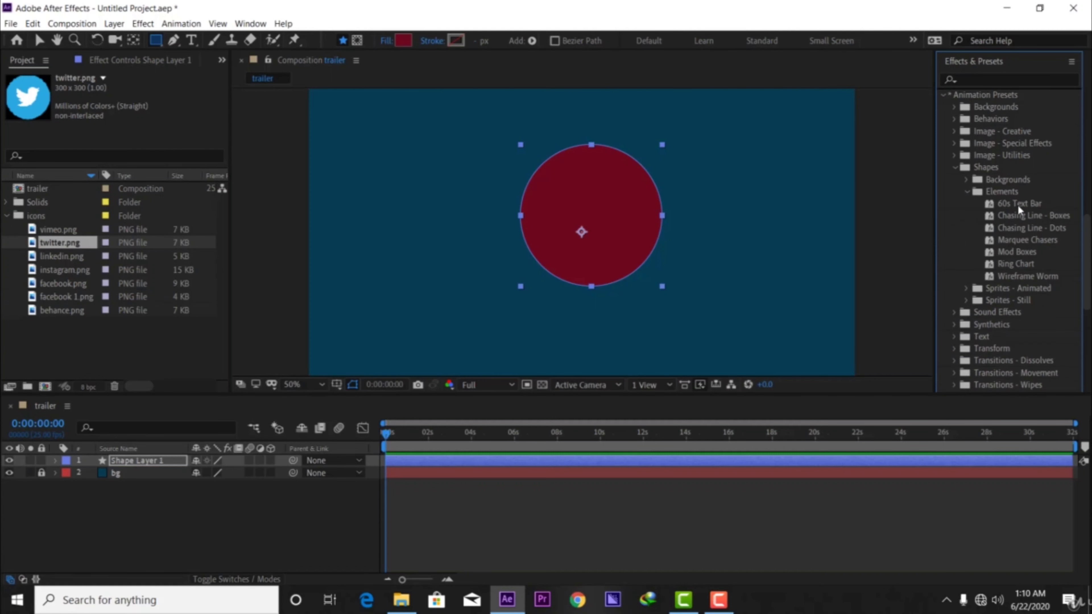
scroll(1019, 218, "down", 3)
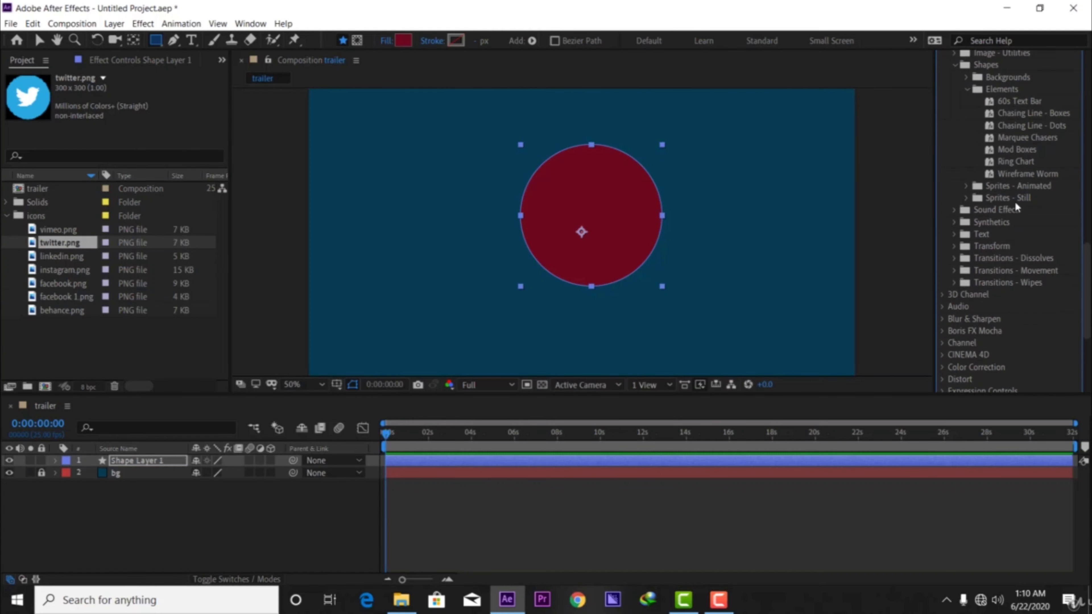
scroll(1010, 163, "down", 5)
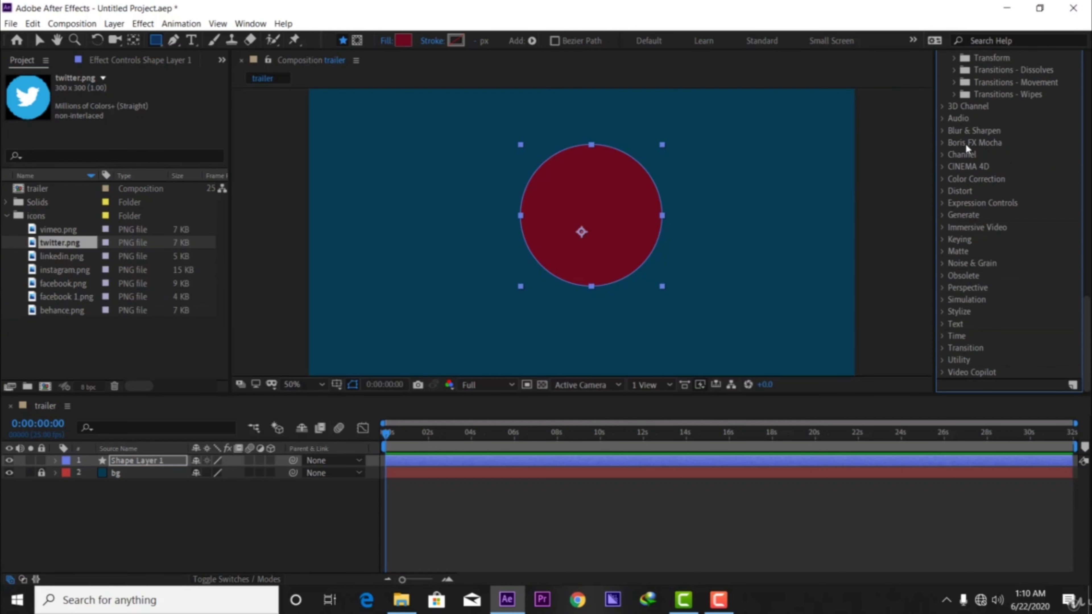
Examine the Effects & Presets search field and the range of preset folders and effect categories.
scroll(966, 161, "up", 10)
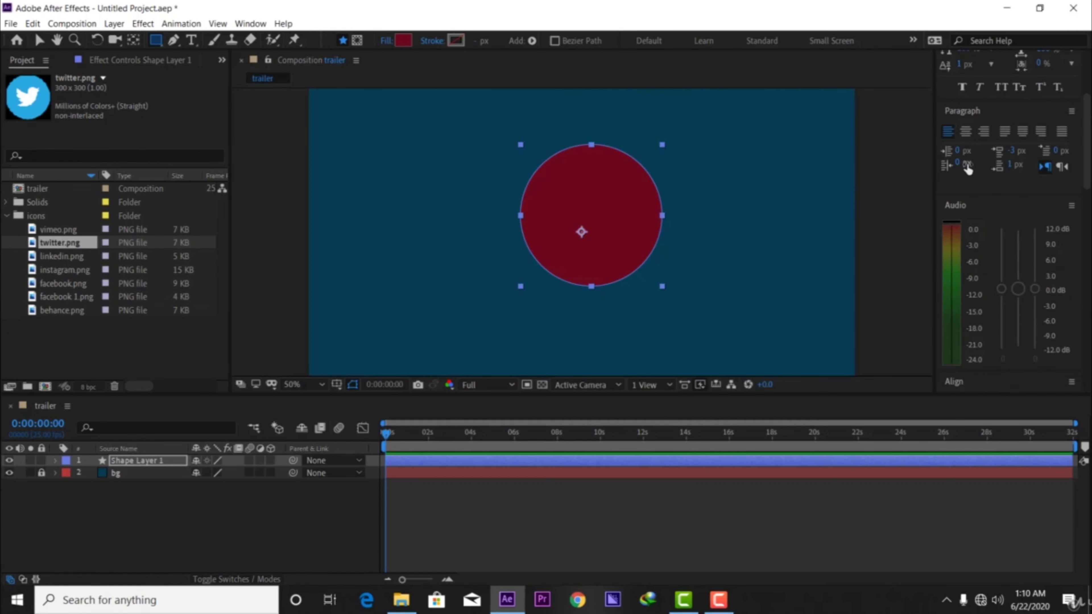
scroll(1025, 267, "down", 10)
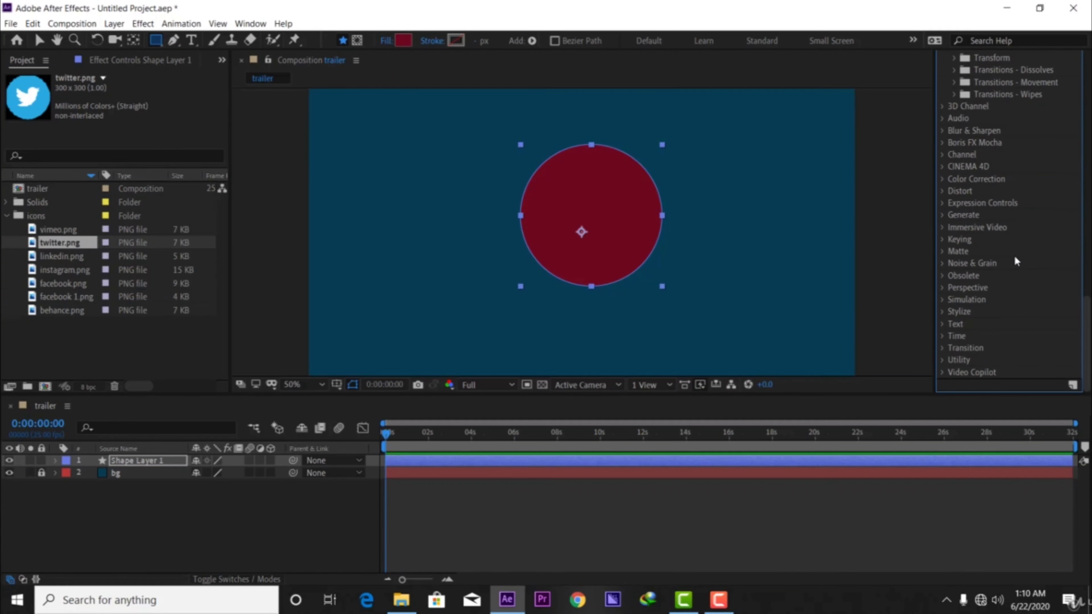
scroll(989, 125, "up", 6)
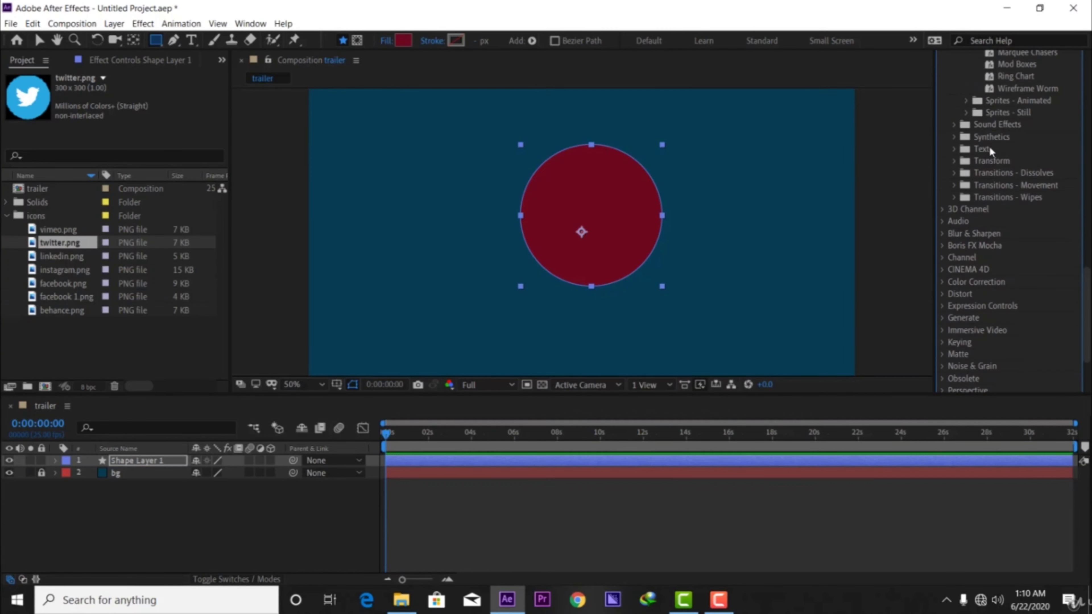
scroll(988, 153, "up", 2)
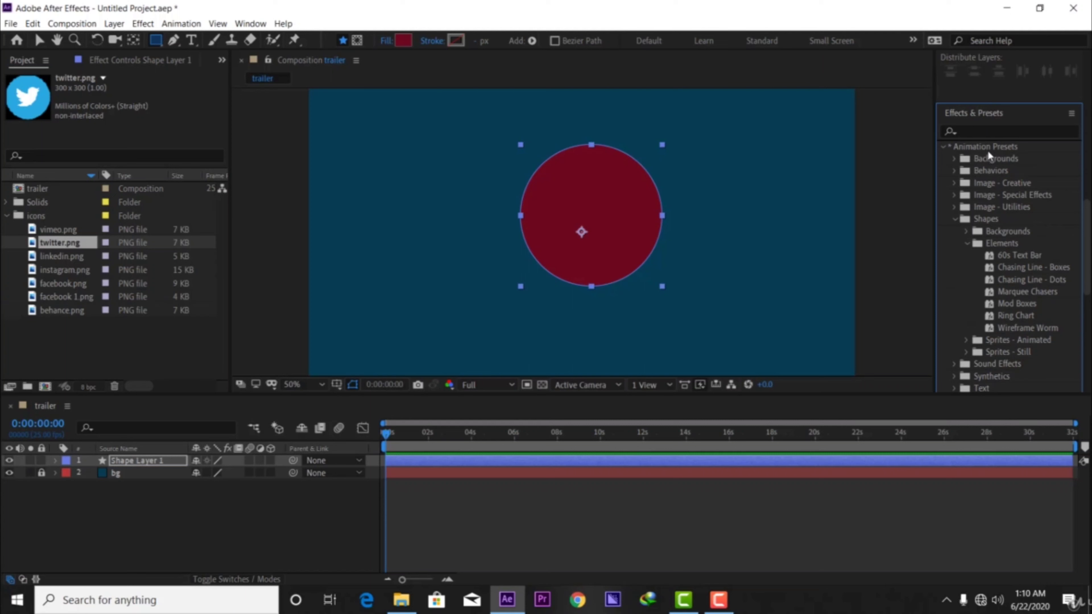
left_click(993, 130)
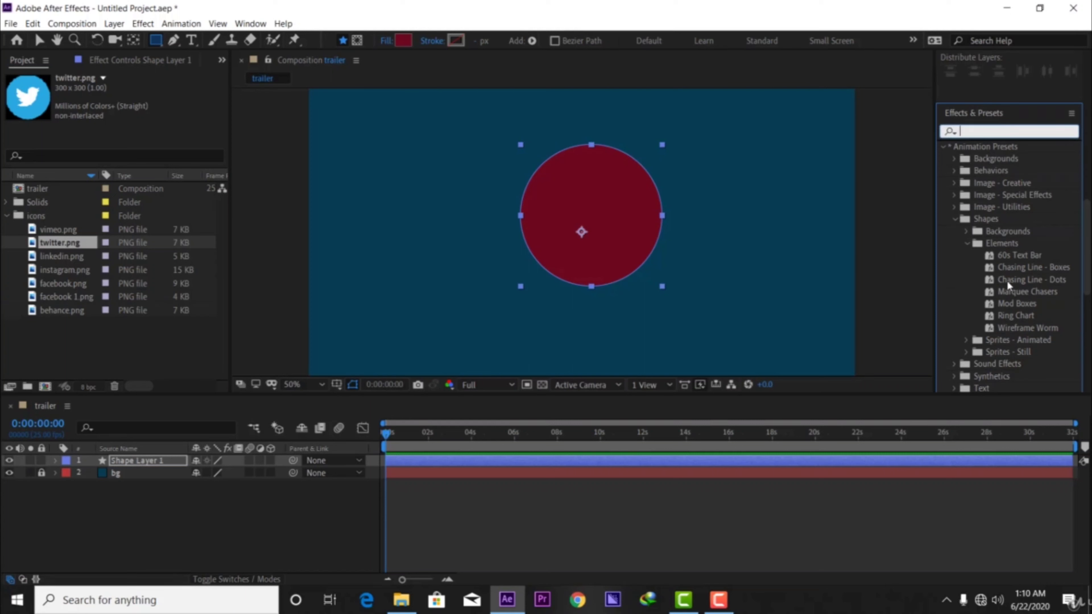
scroll(1007, 280, "down", 6)
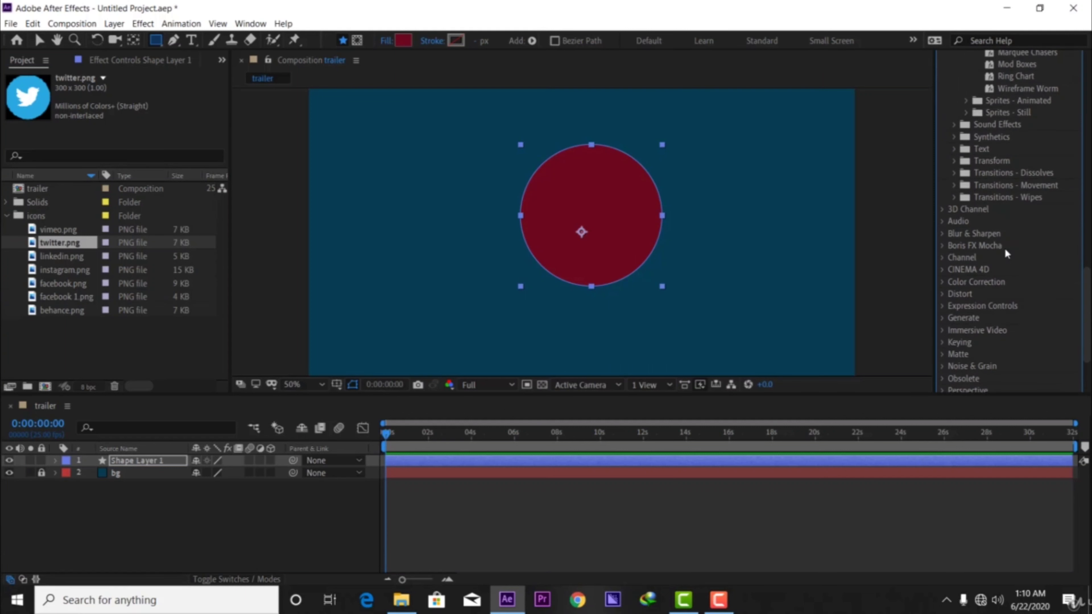
scroll(995, 251, "up", 3)
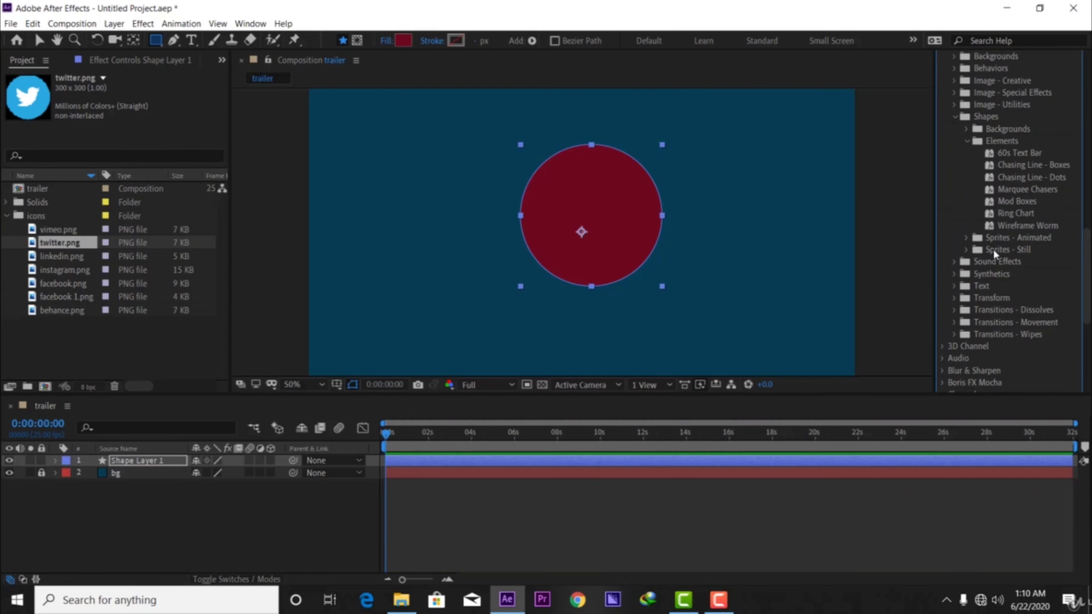
scroll(992, 249, "down", 5)
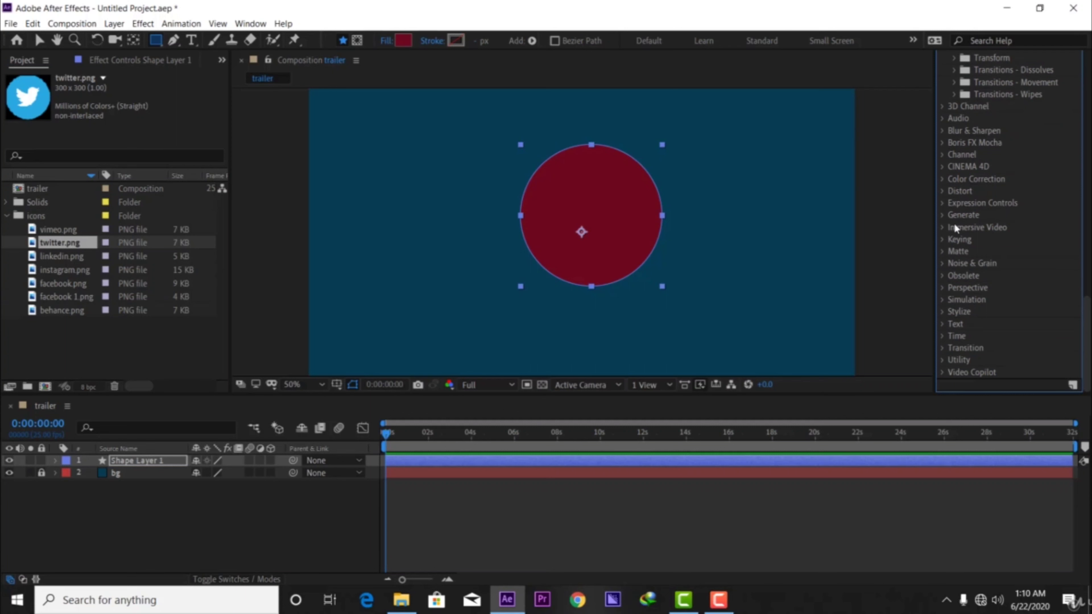
Expand the Color Correction and Generate categories and look through the effects they contain.
left_click(941, 178)
scroll(980, 215, "down", 8)
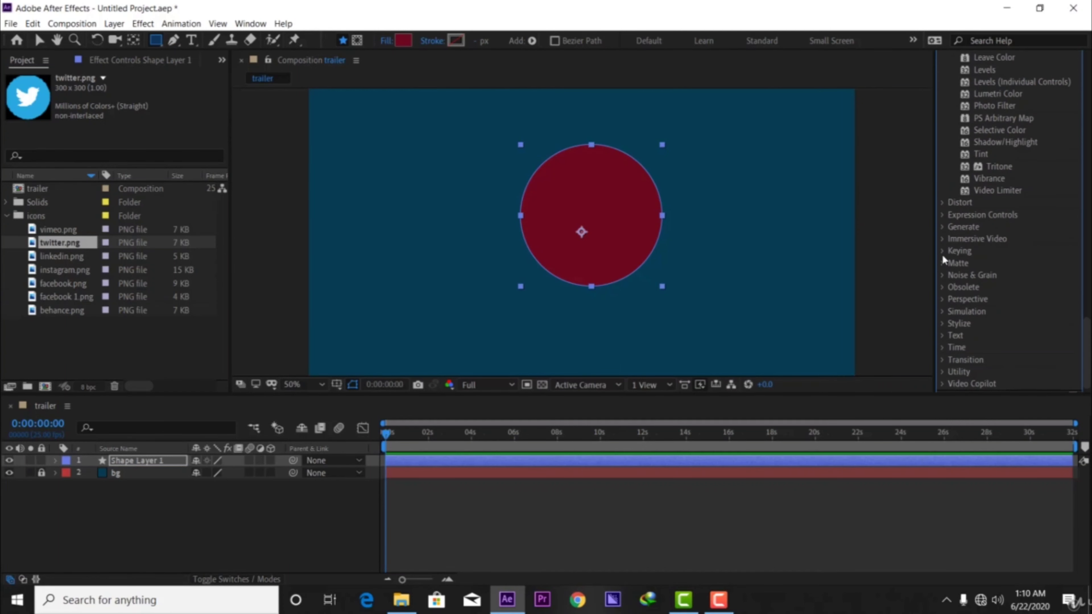
left_click(942, 226)
scroll(941, 225, "down", 4)
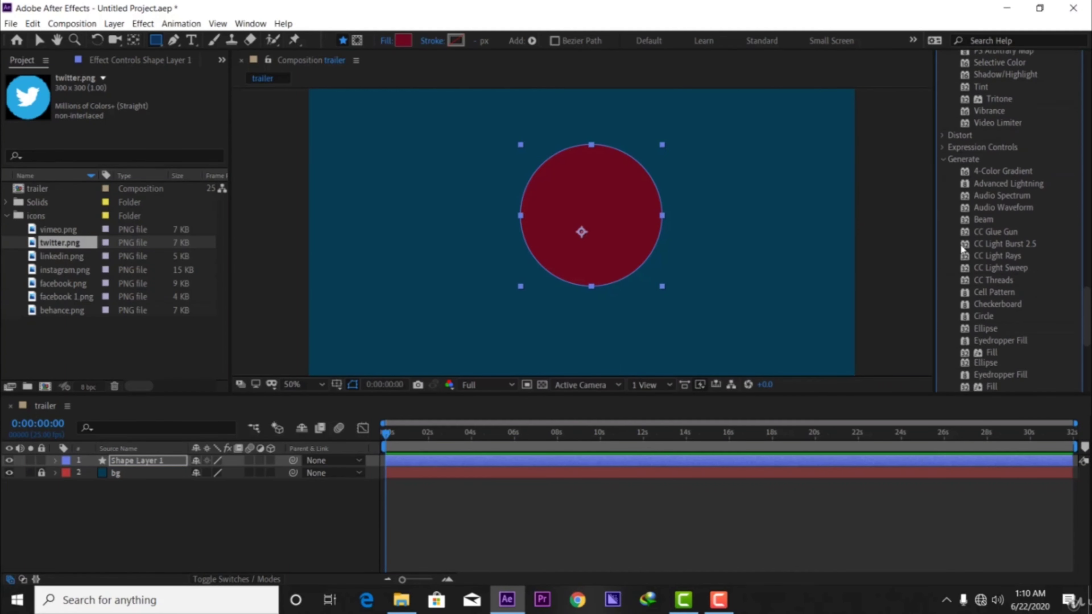
left_click(943, 79)
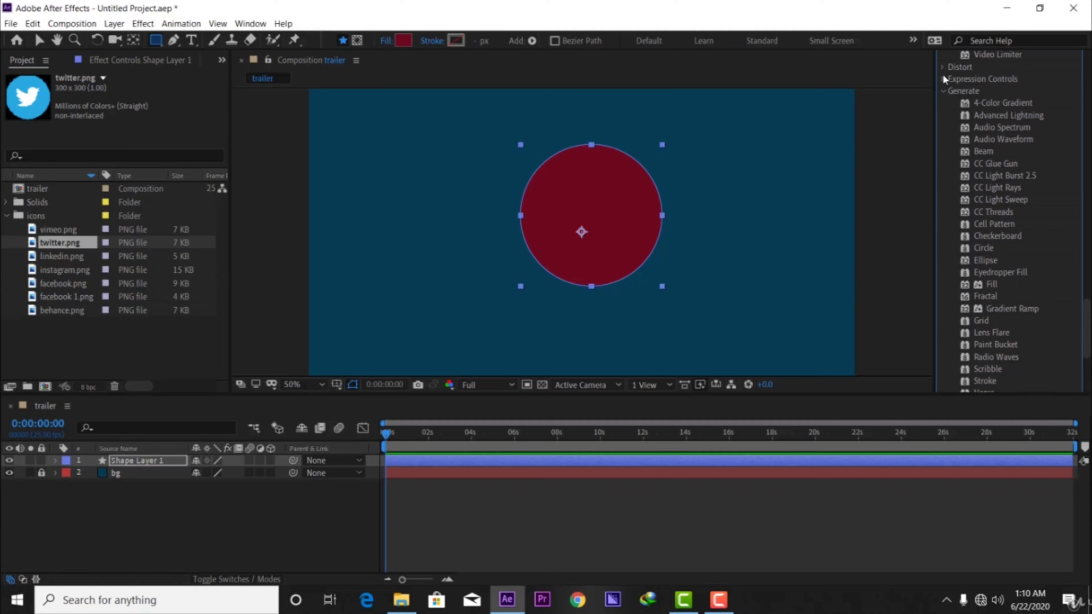
scroll(988, 181, "down", 3)
scroll(990, 185, "down", 5)
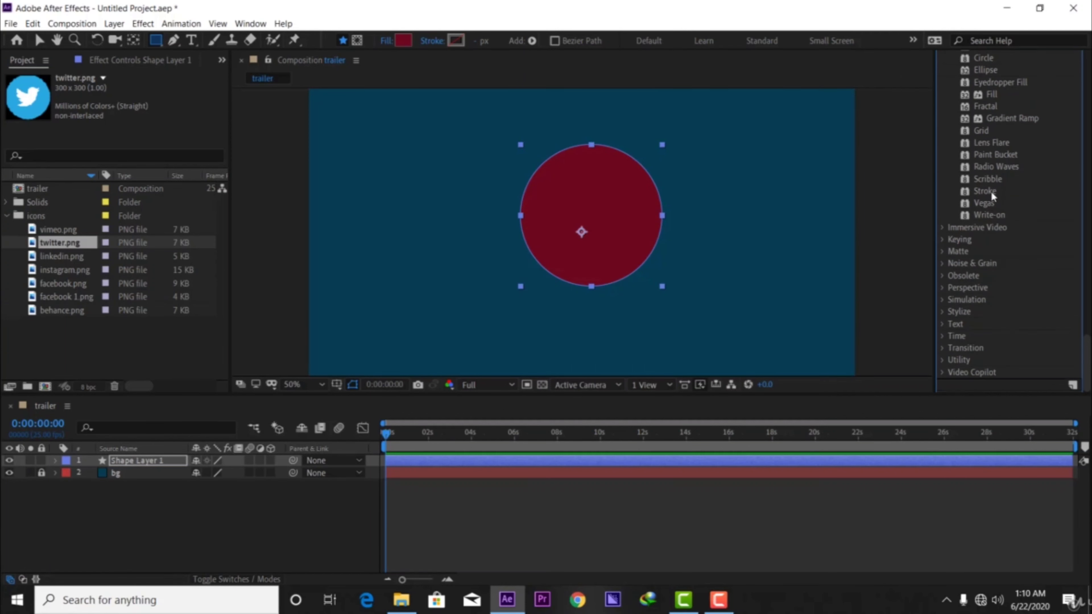